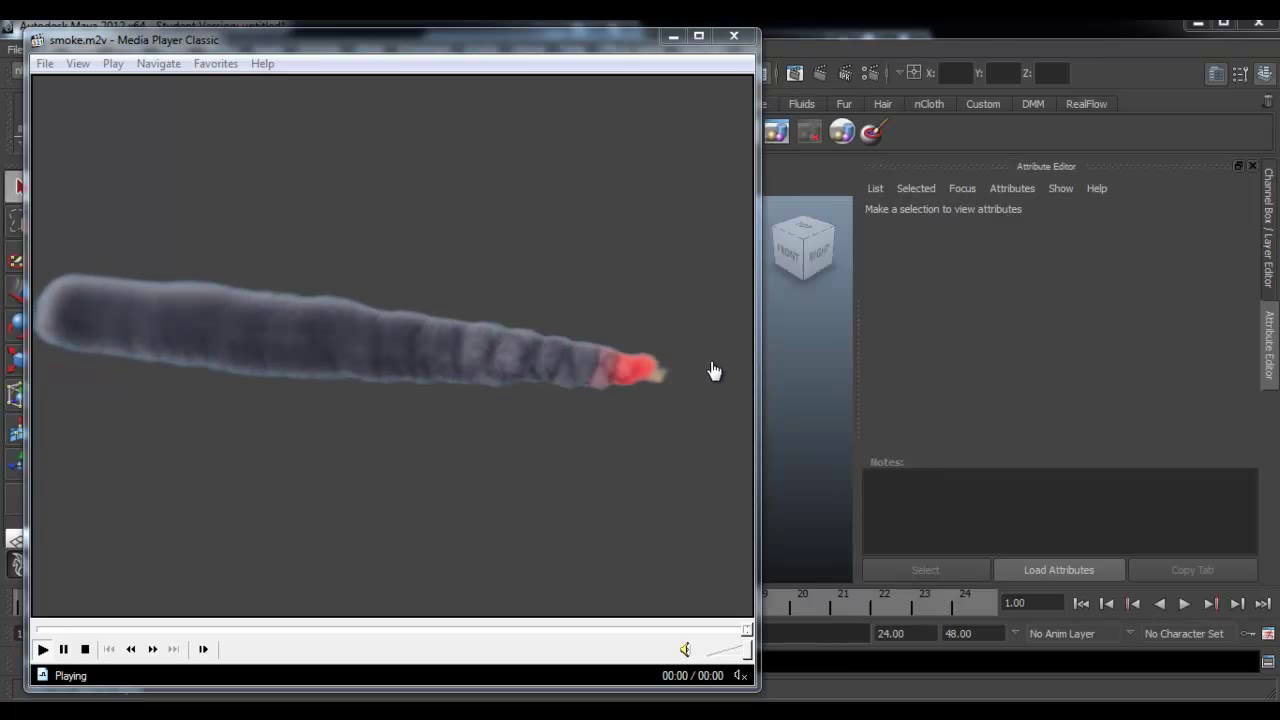
Close the smoke.m2v preview in Media Player Classic
{"action": "left_click", "coordinate": [741, 40]}
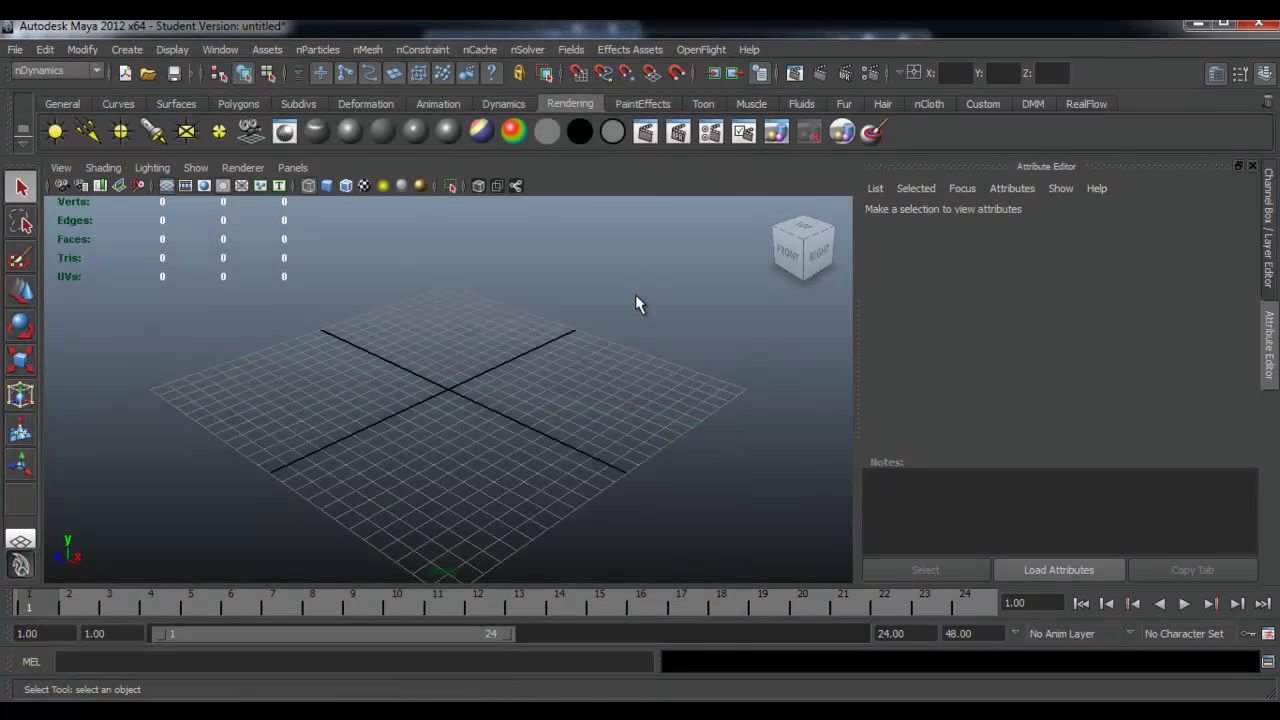
Switch to the nDynamics menu set and create the Thick Cloud nParticle emitter smoke1 at the origin
{"action": "left_click_drag", "start_coordinate": [576, 332], "coordinate": [563, 316], "text": "alt"}
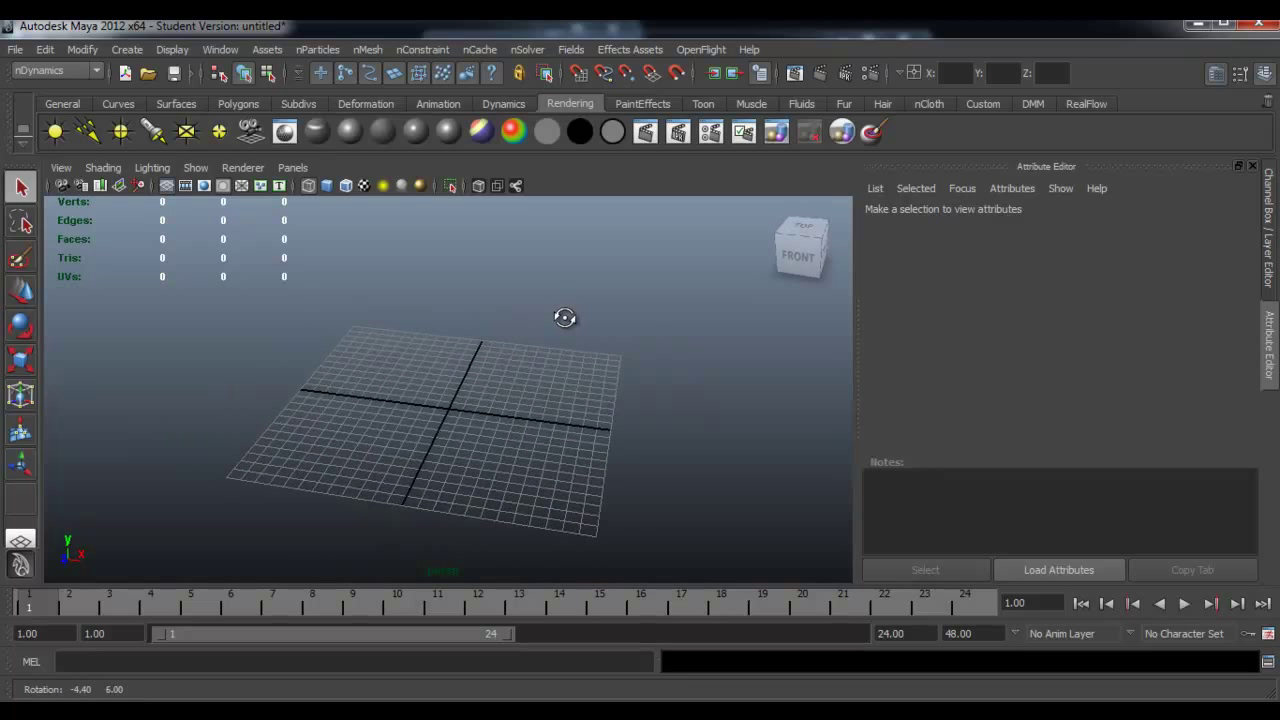
{"action": "left_click", "coordinate": [49, 67]}
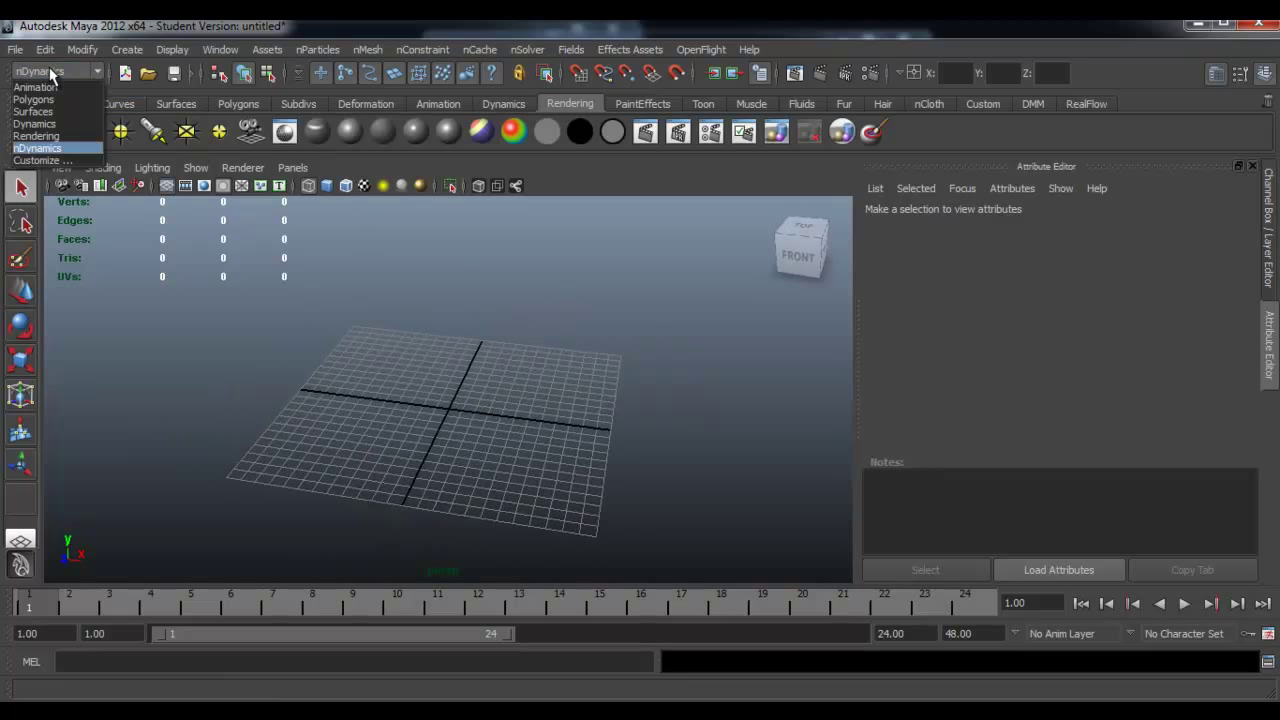
{"action": "left_click", "coordinate": [70, 150]}
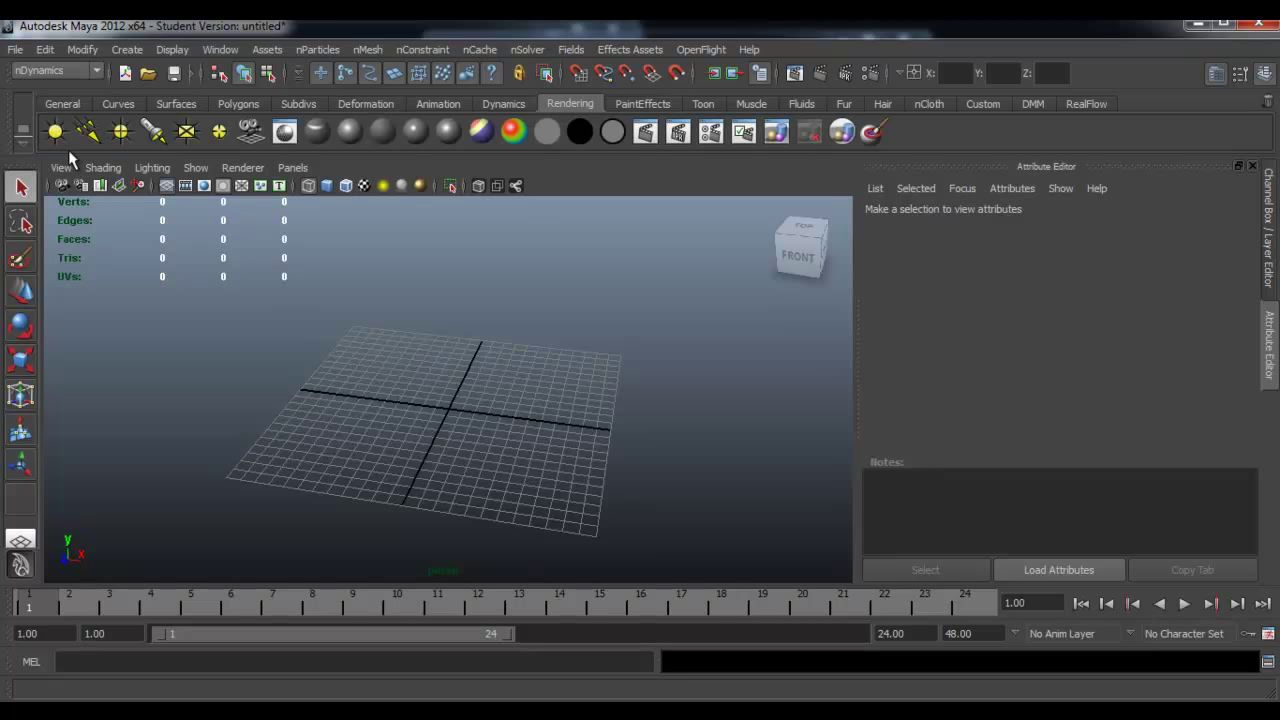
{"action": "left_click", "coordinate": [320, 50]}
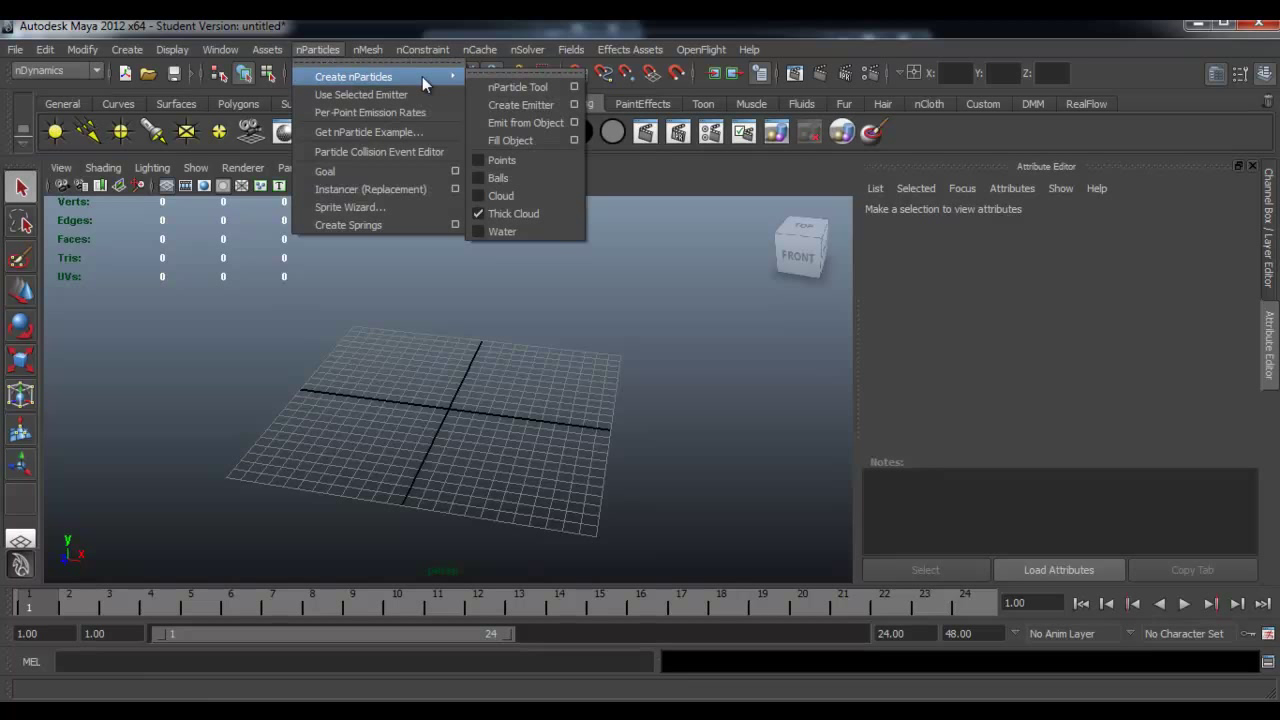
{"action": "mouse_move", "coordinate": [354, 77]}
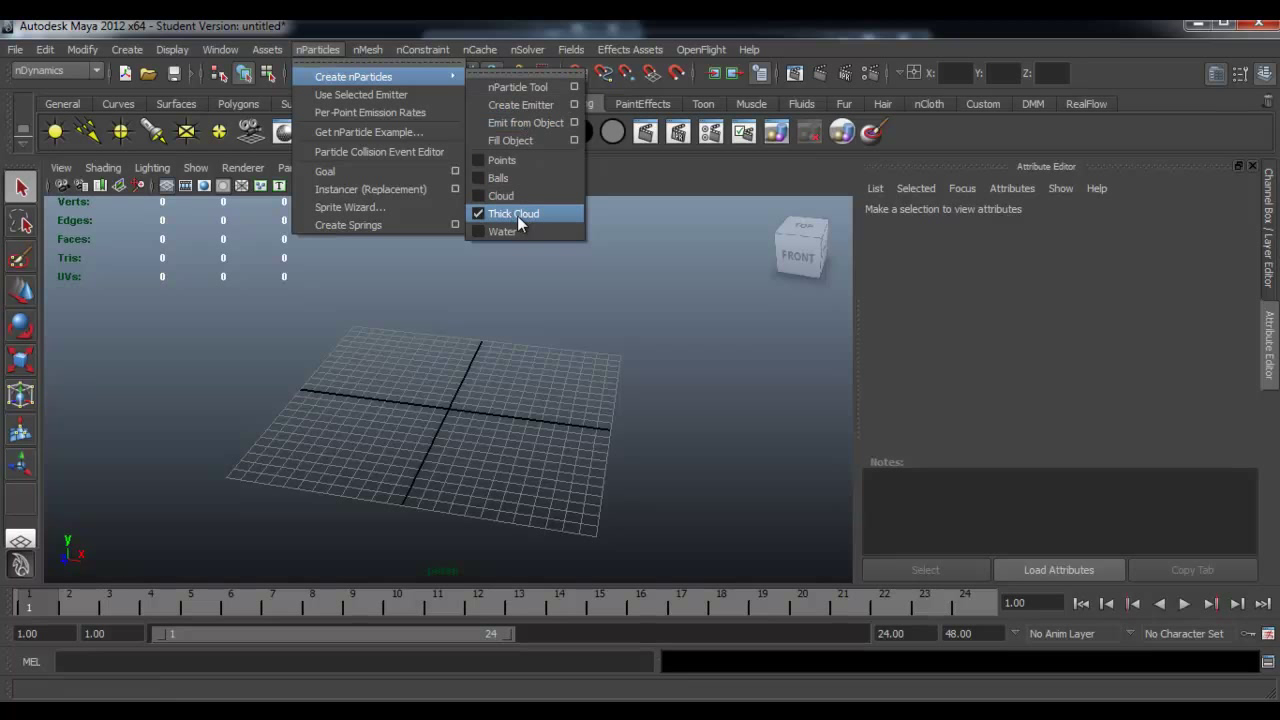
{"action": "left_click", "coordinate": [523, 106]}
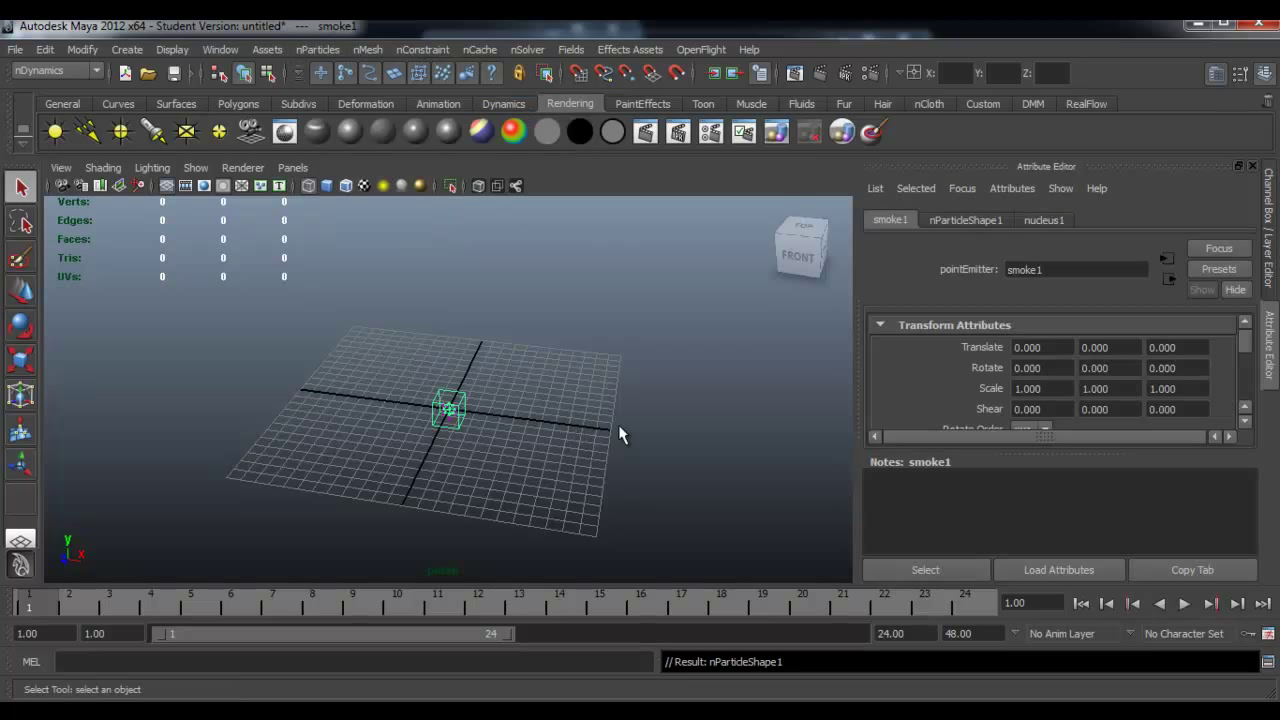
Show the smoke1 emitter's attributes in the Channel Box
{"action": "mouse_move", "coordinate": [607, 400]}
{"action": "left_mouse_down", "text": "alt"}
{"action": "mouse_move", "coordinate": [618, 385]}
{"action": "mouse_move", "coordinate": [461, 428]}
{"action": "mouse_move", "coordinate": [579, 443]}
{"action": "left_mouse_up", "text": "alt"}
{"action": "key", "text": "ctrl+a"}
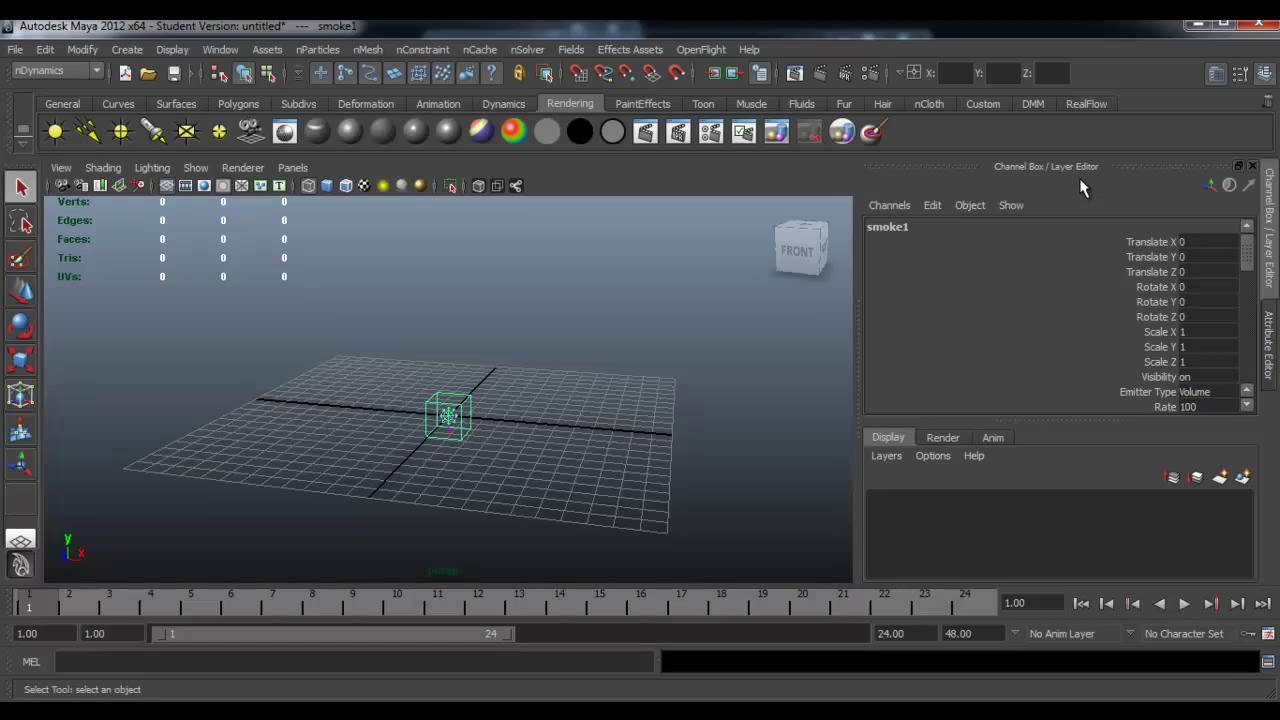
{"action": "left_click", "coordinate": [1275, 257]}
{"action": "left_click", "coordinate": [1270, 330]}
{"action": "left_click", "coordinate": [1272, 280]}
{"action": "left_click", "coordinate": [1270, 320]}
{"action": "left_click", "coordinate": [1270, 325]}
{"action": "left_click", "coordinate": [1270, 300]}
{"action": "left_click", "coordinate": [1268, 277]}
{"action": "left_click_drag", "start_coordinate": [1246, 256], "coordinate": [1256, 280]}
Try Omni as the emitter type, then set it back to Volume
{"action": "left_click", "coordinate": [1206, 286]}
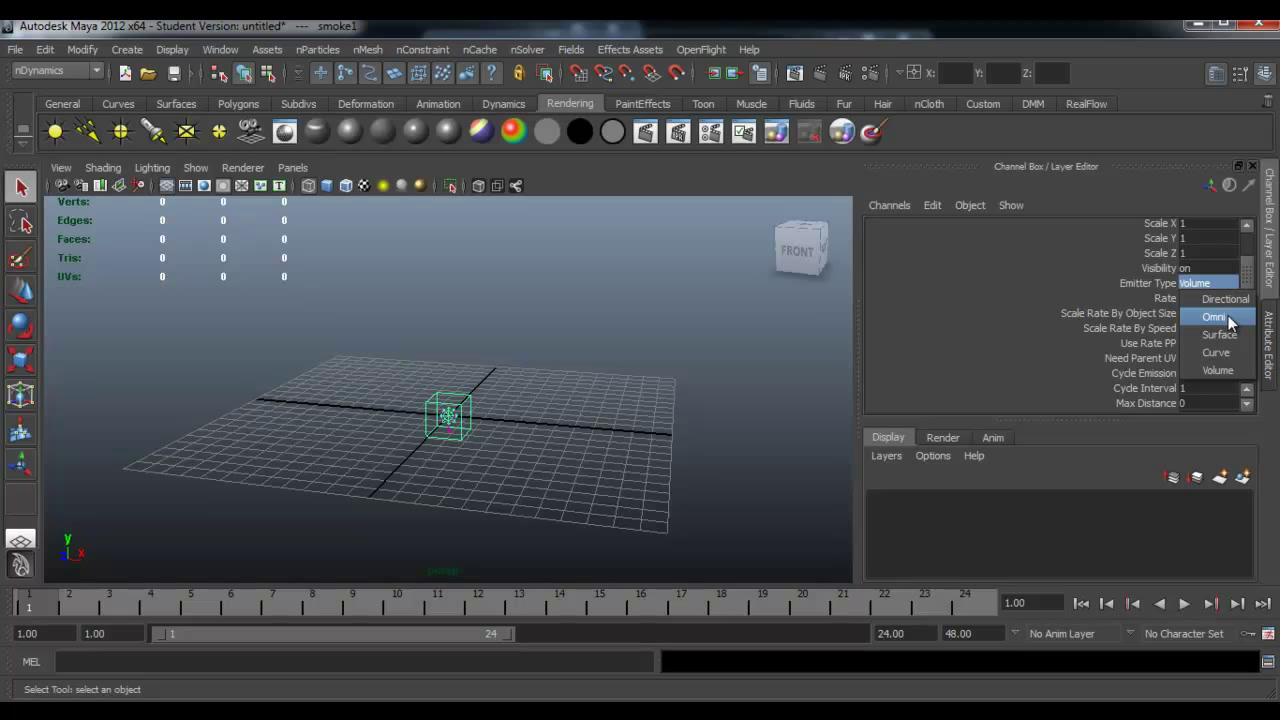
{"action": "left_click", "coordinate": [1228, 315]}
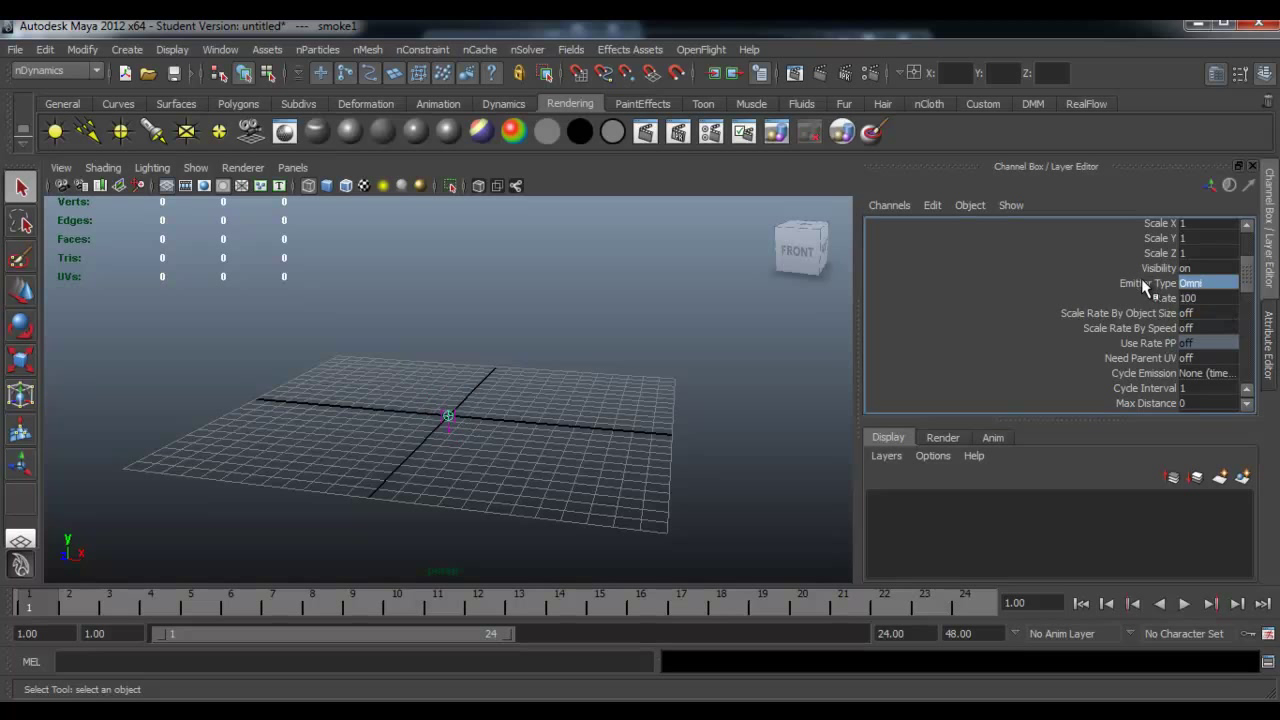
{"action": "left_click", "coordinate": [1194, 285]}
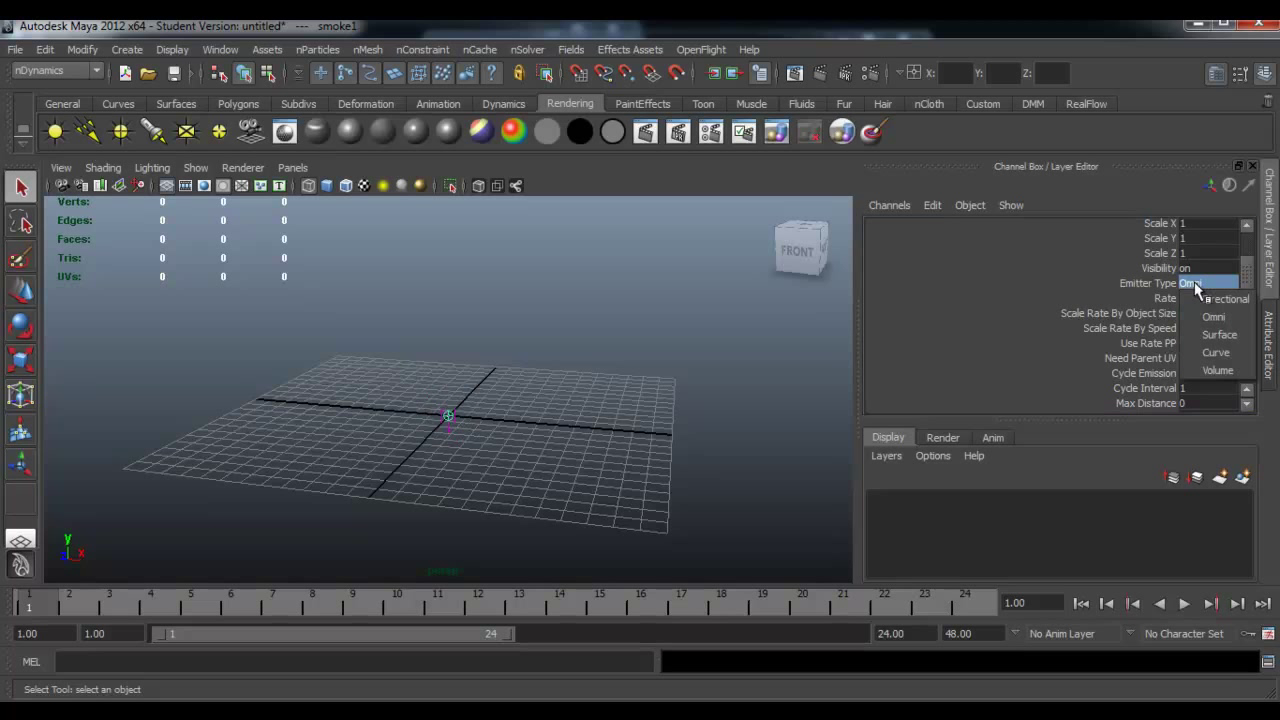
{"action": "left_click", "coordinate": [1232, 378]}
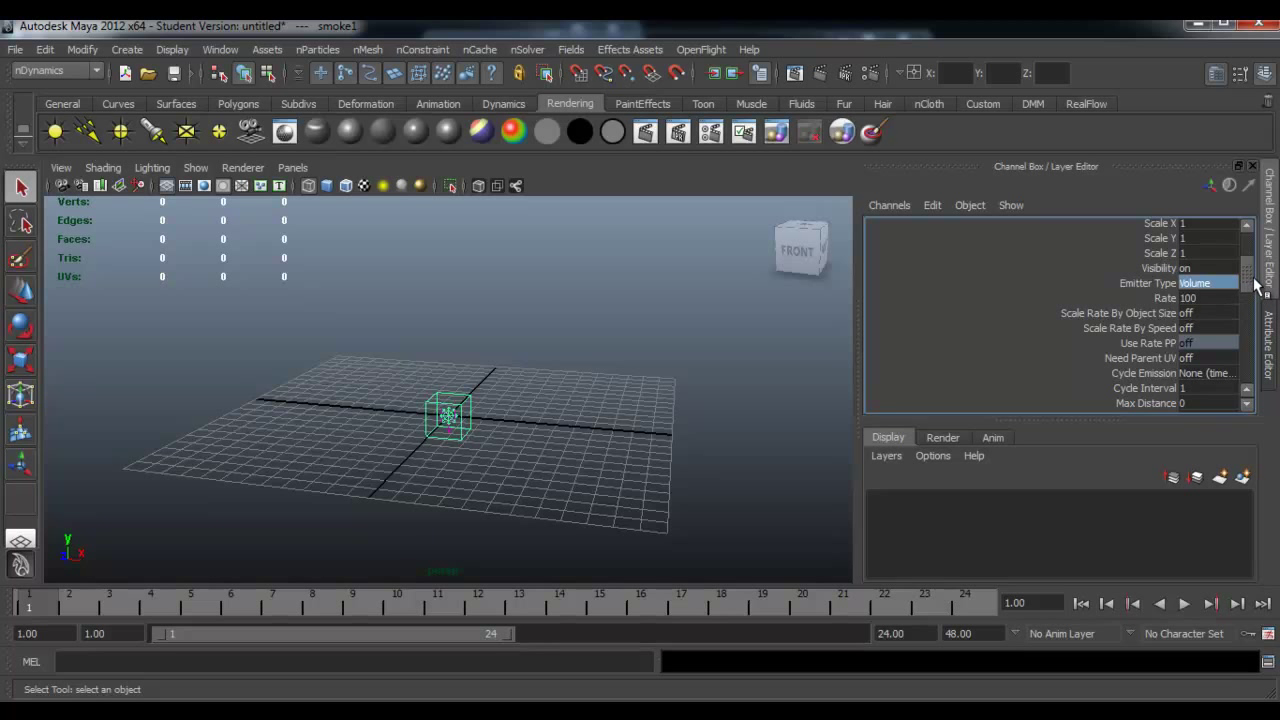
{"action": "left_click_drag", "start_coordinate": [1250, 284], "coordinate": [1258, 340]}
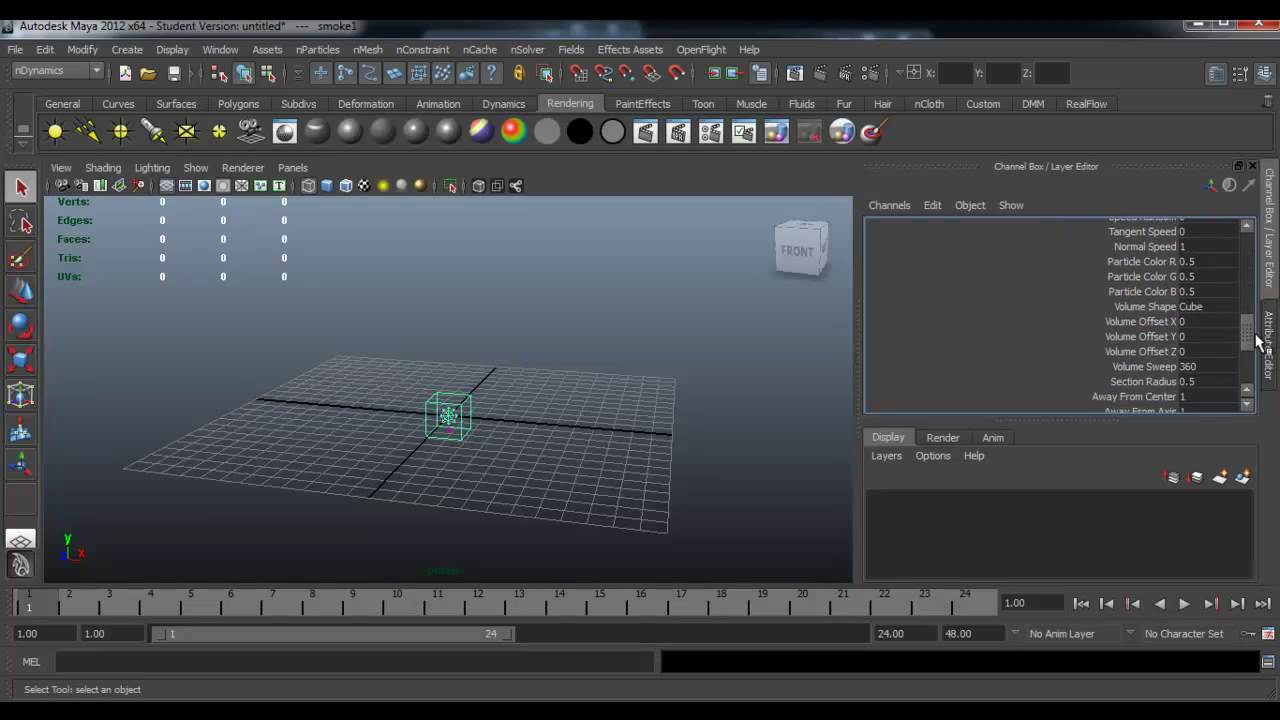
Set smoke1's Volume Shape to Cone
{"action": "left_click", "coordinate": [1194, 309]}
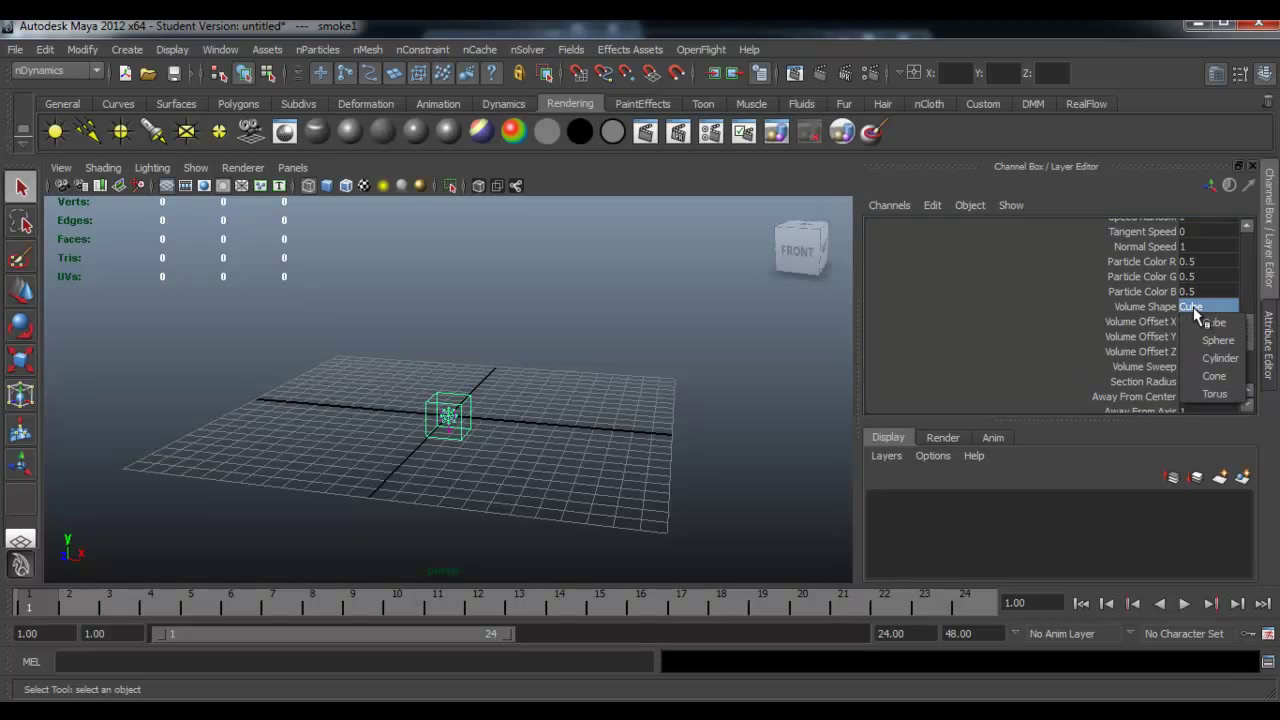
{"action": "left_click", "coordinate": [1214, 376]}
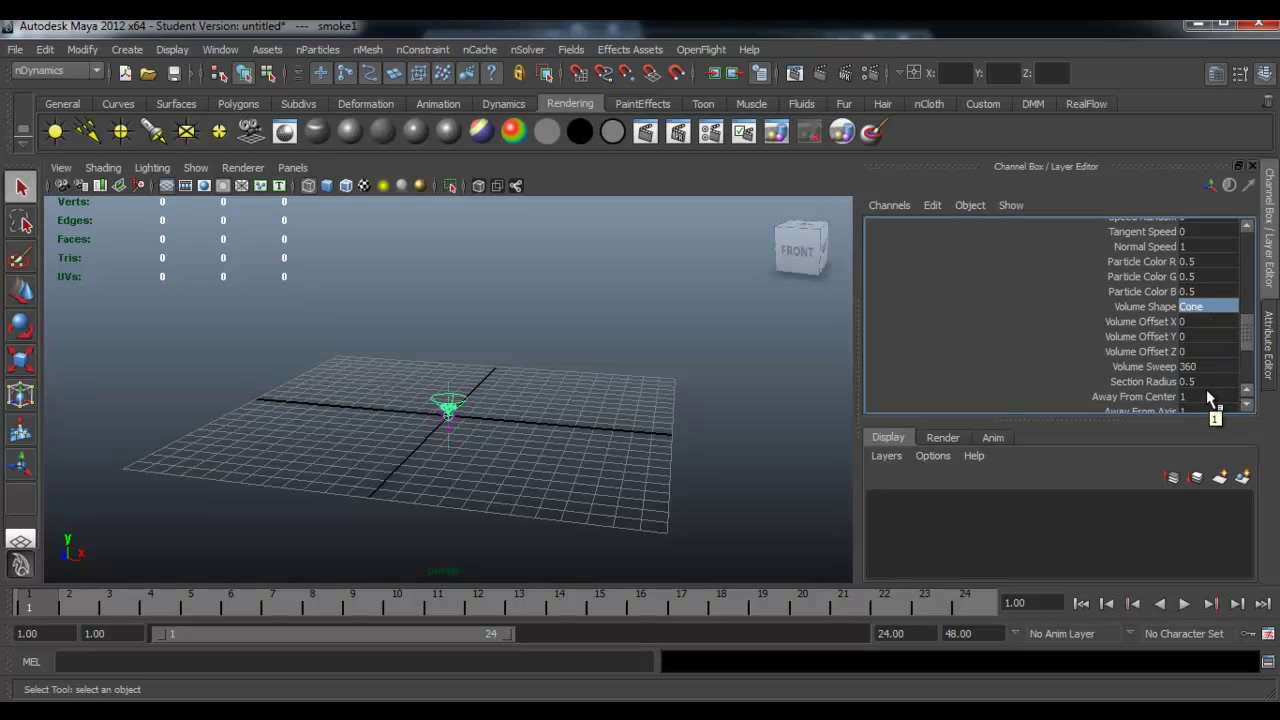
{"action": "left_click_drag", "start_coordinate": [1258, 329], "coordinate": [1257, 347]}
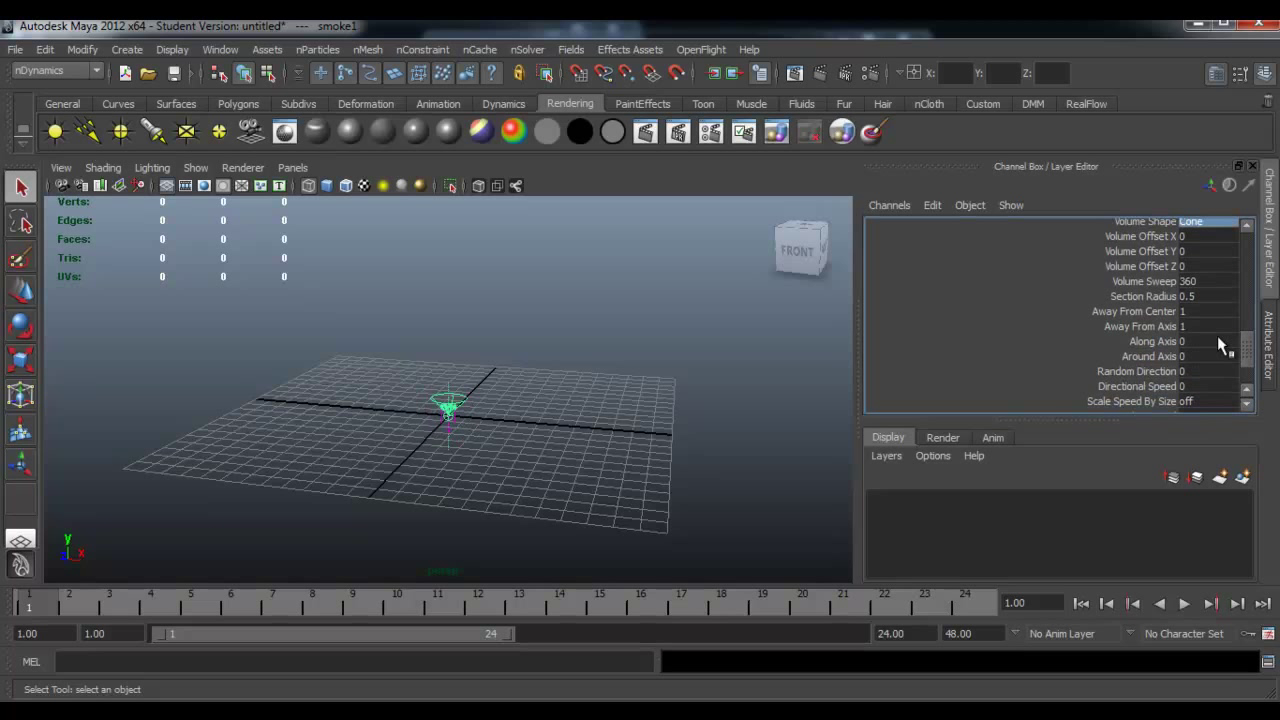
Set Away From Center and Away From Axis to 0, keeping Along Axis at 1
{"action": "left_click_drag", "start_coordinate": [1198, 311], "coordinate": [1205, 325]}
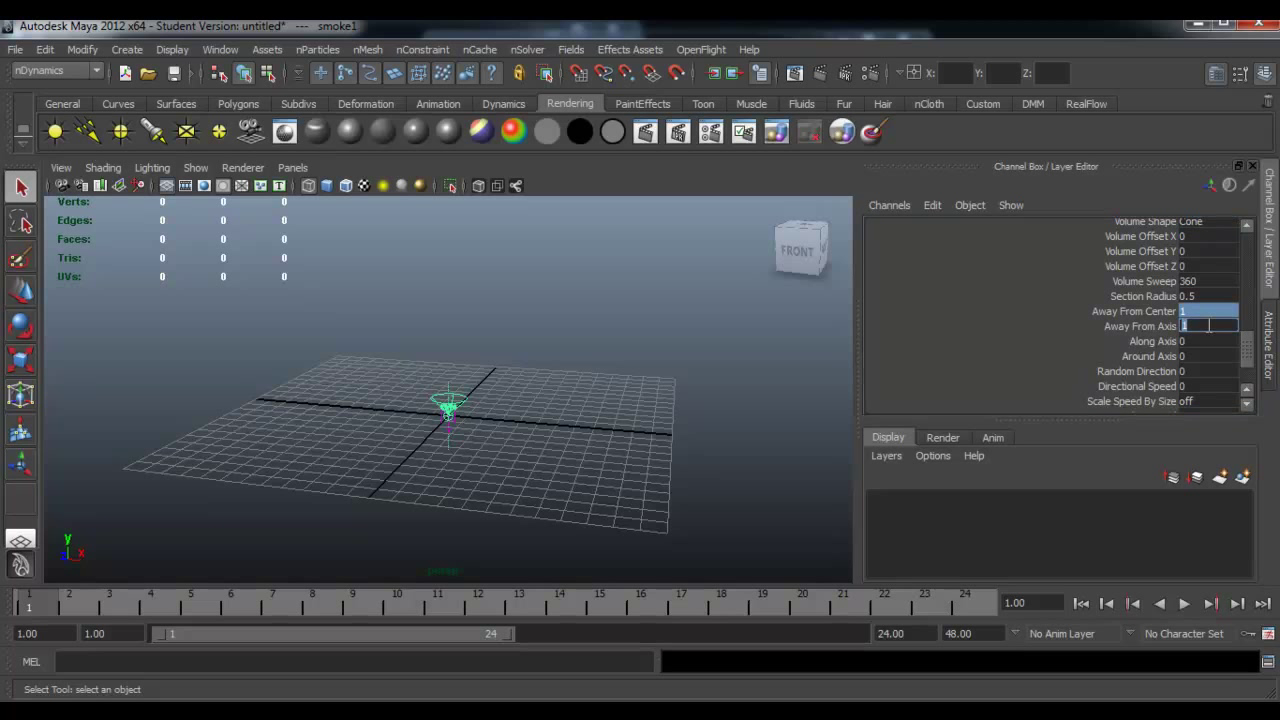
{"action": "key", "text": "Tab"}
{"action": "left_click", "coordinate": [1200, 313]}
{"action": "left_click_drag", "start_coordinate": [1200, 315], "coordinate": [1205, 328]}
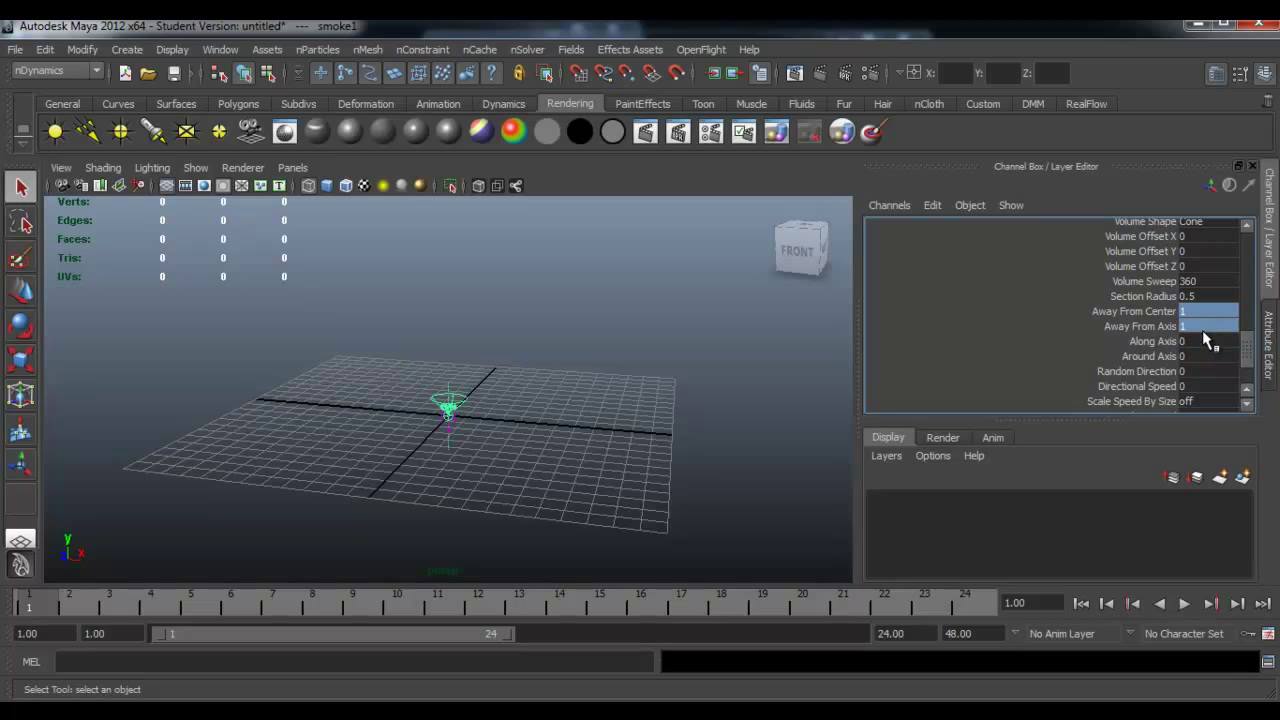
{"action": "double_click", "coordinate": [1202, 313]}
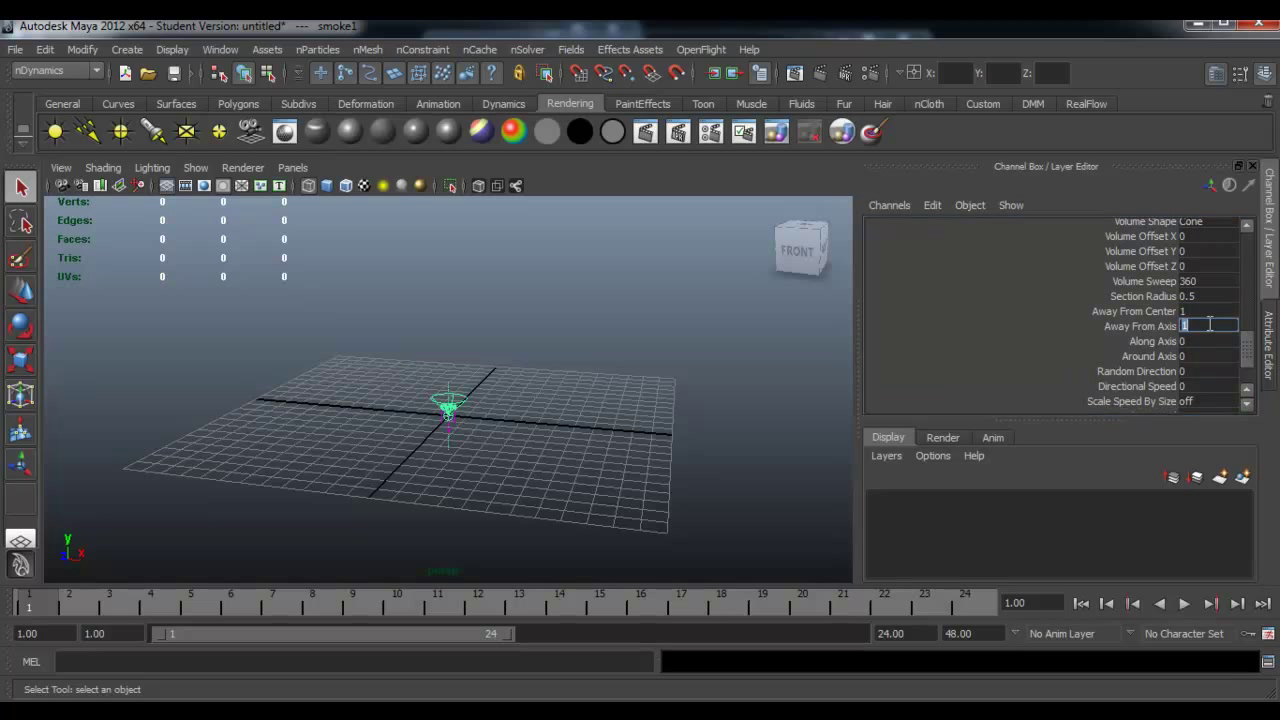
{"action": "double_click", "coordinate": [1214, 311]}
{"action": "type", "text": "0"}
{"action": "key", "text": "Return"}
{"action": "double_click", "coordinate": [1210, 326]}
{"action": "key", "text": "Return"}
{"action": "double_click", "coordinate": [1190, 341]}
{"action": "key", "text": "Return"}
Play and rewind the simulation to watch smoke emit from the cone
{"action": "mouse_move", "coordinate": [576, 382]}
{"action": "left_mouse_down", "text": "alt"}
{"action": "mouse_move", "coordinate": [447, 440]}
{"action": "mouse_move", "coordinate": [568, 446]}
{"action": "mouse_move", "coordinate": [568, 403]}
{"action": "mouse_move", "coordinate": [574, 440]}
{"action": "left_mouse_up", "text": "alt"}
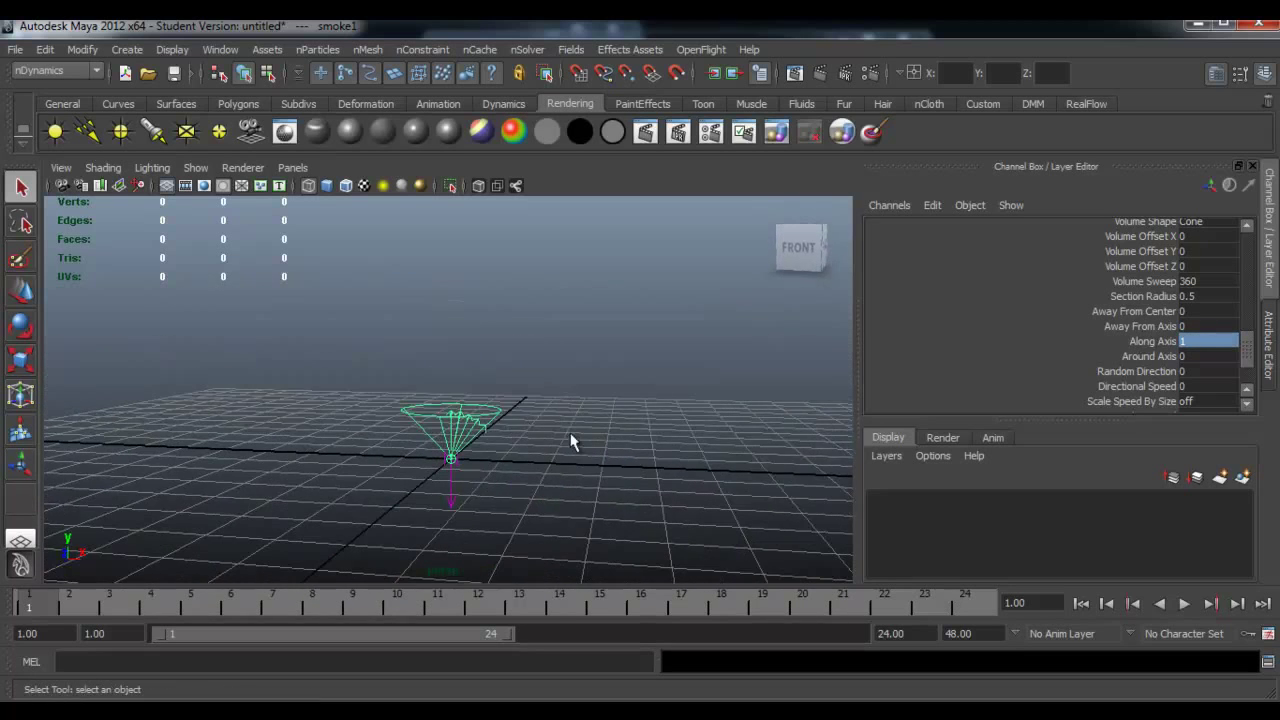
{"action": "left_click", "coordinate": [1185, 603]}
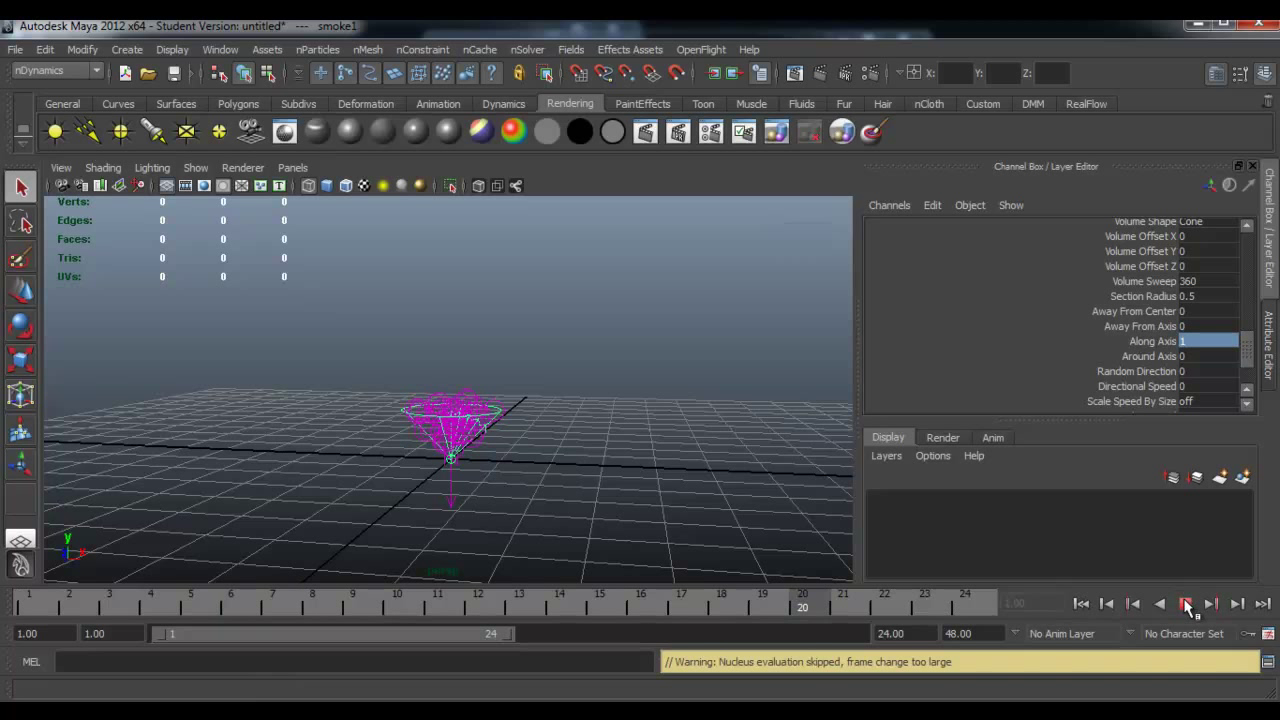
{"action": "left_click", "coordinate": [1185, 603]}
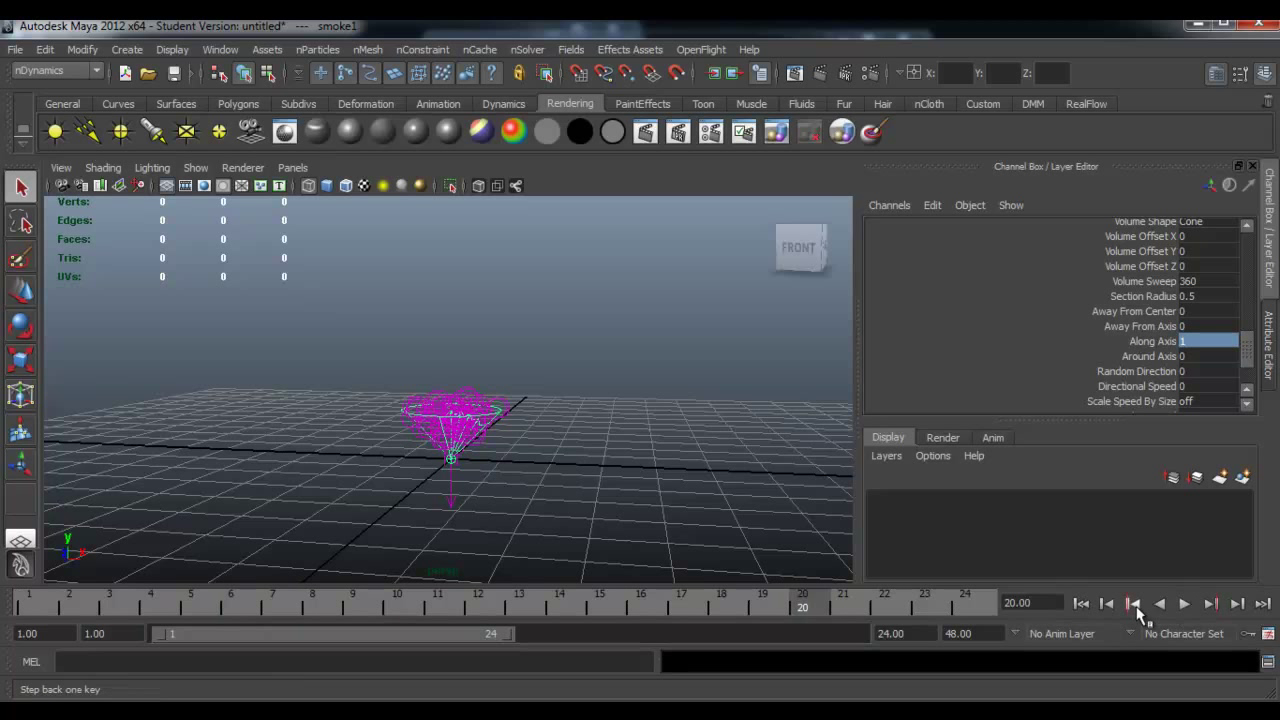
{"action": "left_click", "coordinate": [1093, 607]}
{"action": "left_click", "coordinate": [1185, 604]}
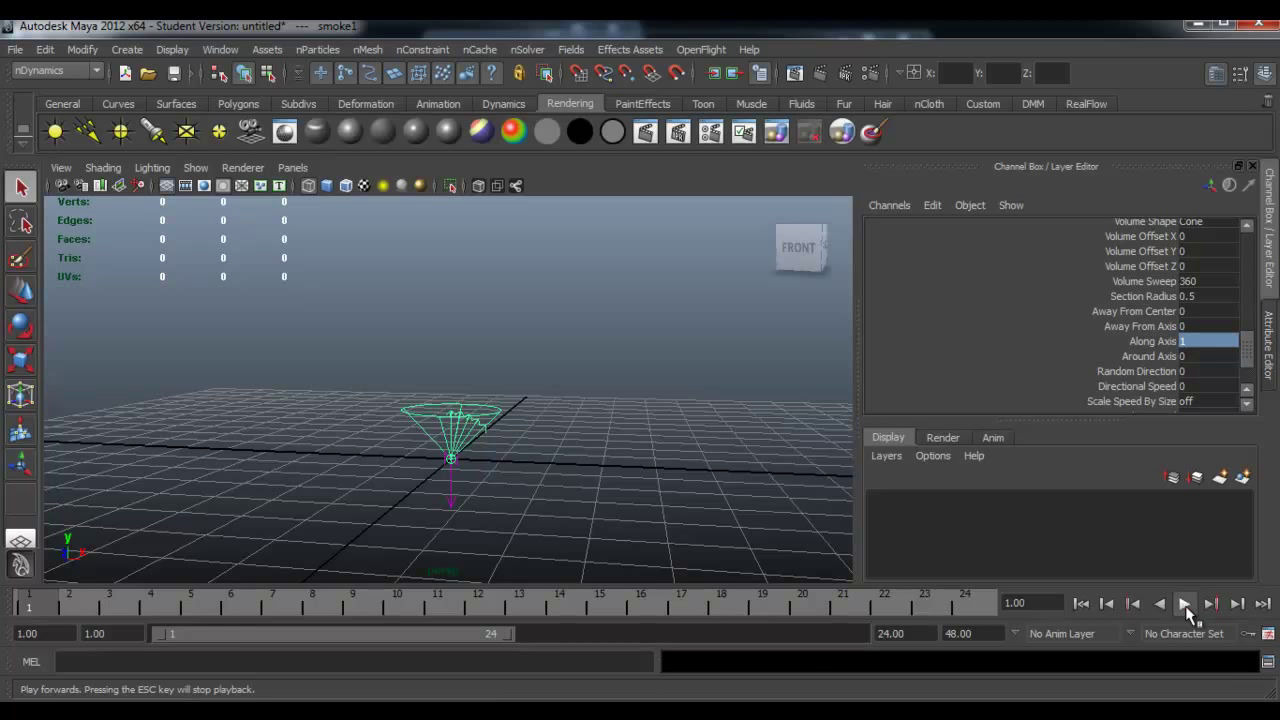
{"action": "left_click", "coordinate": [1185, 605]}
{"action": "left_click_drag", "start_coordinate": [520, 531], "coordinate": [517, 531], "text": "alt"}
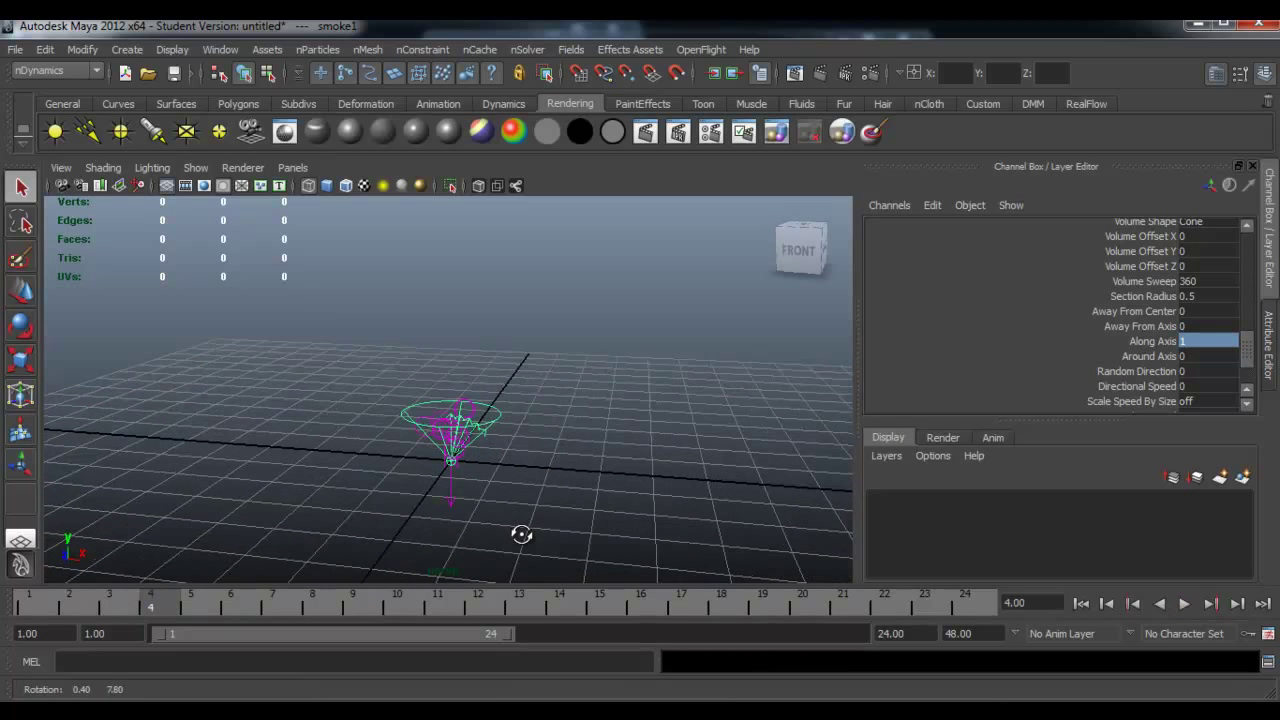
{"action": "right_click_drag", "start_coordinate": [517, 531], "coordinate": [461, 458], "text": "alt"}
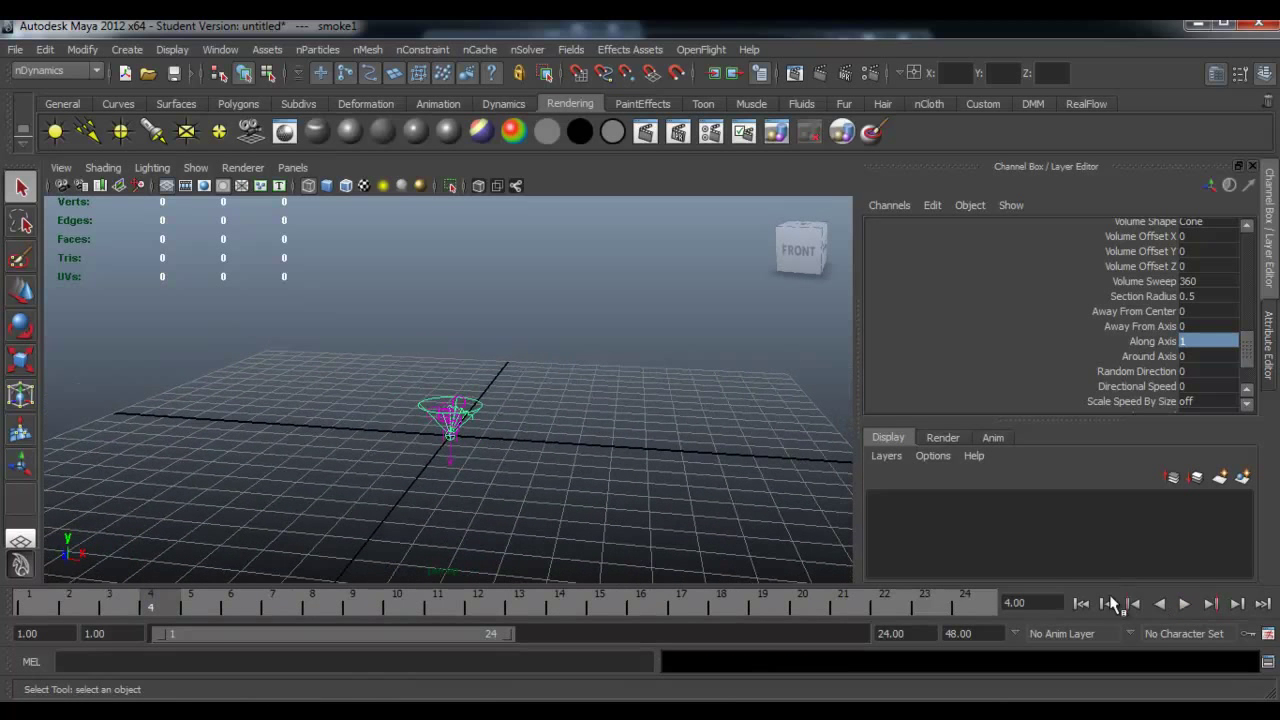
{"action": "left_click", "coordinate": [1110, 604]}
Clear the selection and reselect the smoke1 emitter
{"action": "left_click_drag", "start_coordinate": [606, 477], "coordinate": [514, 437], "text": "alt"}
{"action": "left_click", "coordinate": [450, 418]}
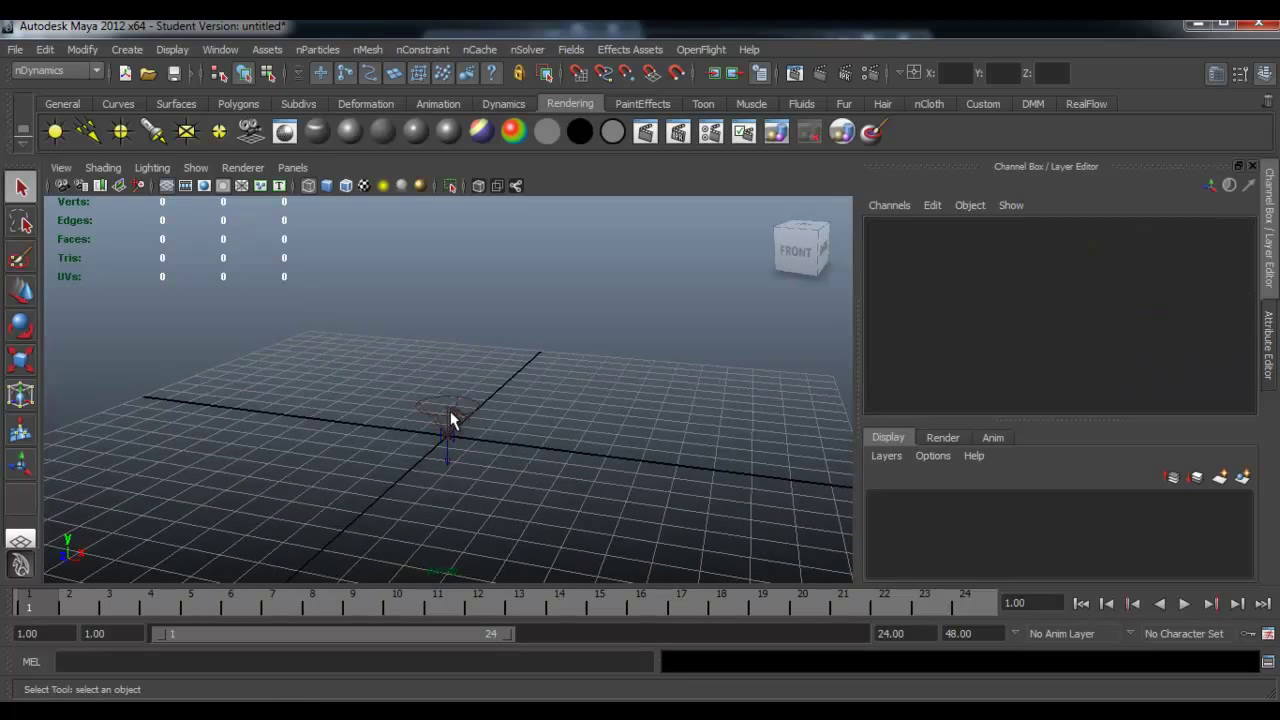
{"action": "left_click", "coordinate": [467, 419]}
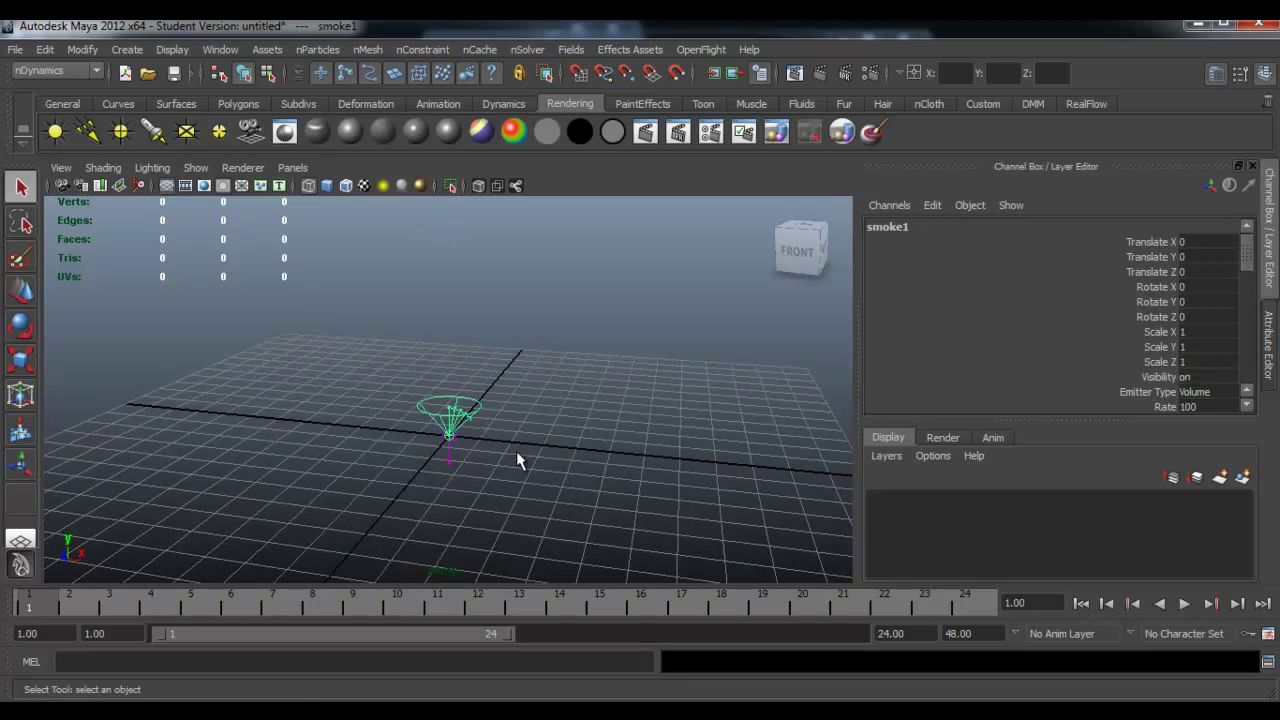
{"action": "mouse_move", "coordinate": [517, 457]}
{"action": "left_mouse_down", "text": "alt"}
{"action": "mouse_move", "coordinate": [541, 448]}
{"action": "mouse_move", "coordinate": [523, 438]}
{"action": "mouse_move", "coordinate": [543, 446]}
{"action": "left_mouse_up", "text": "alt"}
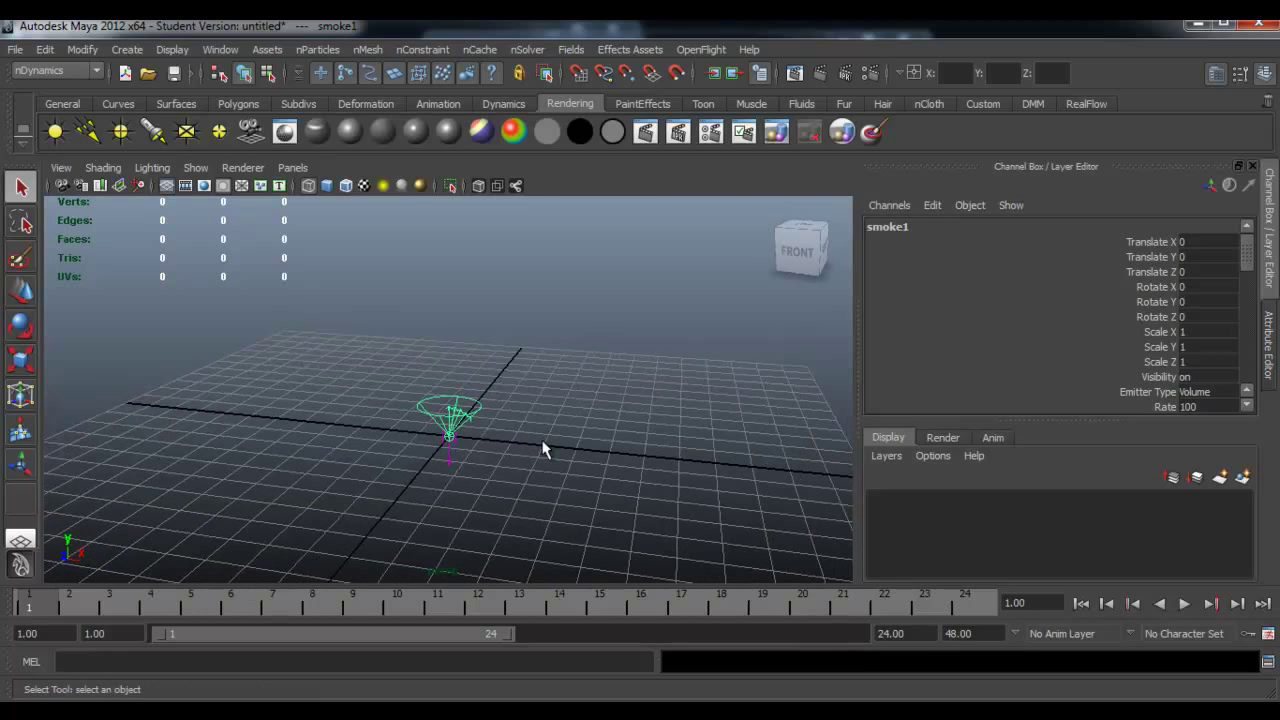
Rotate smoke1 to exactly 90 degrees about Z
{"action": "key", "text": "e"}
{"action": "left_click_drag", "start_coordinate": [505, 380], "coordinate": [338, 358]}
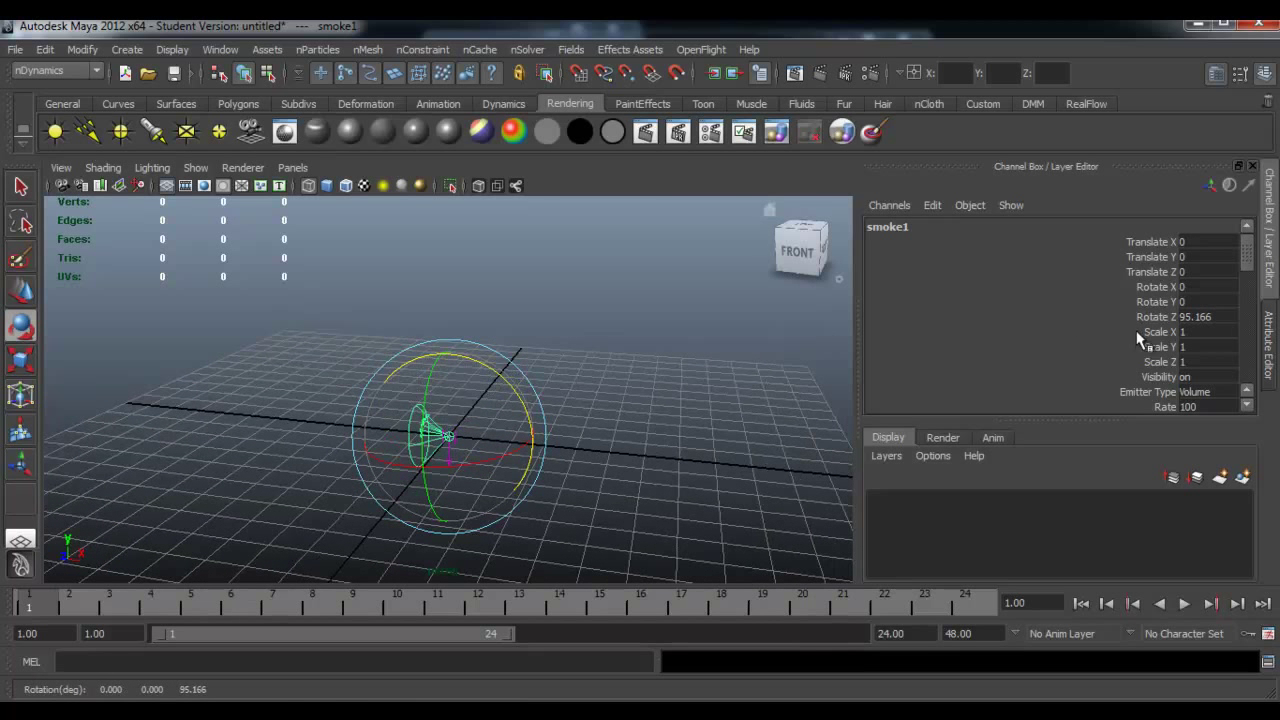
{"action": "left_click", "coordinate": [1203, 315]}
{"action": "type", "text": "90"}
{"action": "key", "text": "Return"}
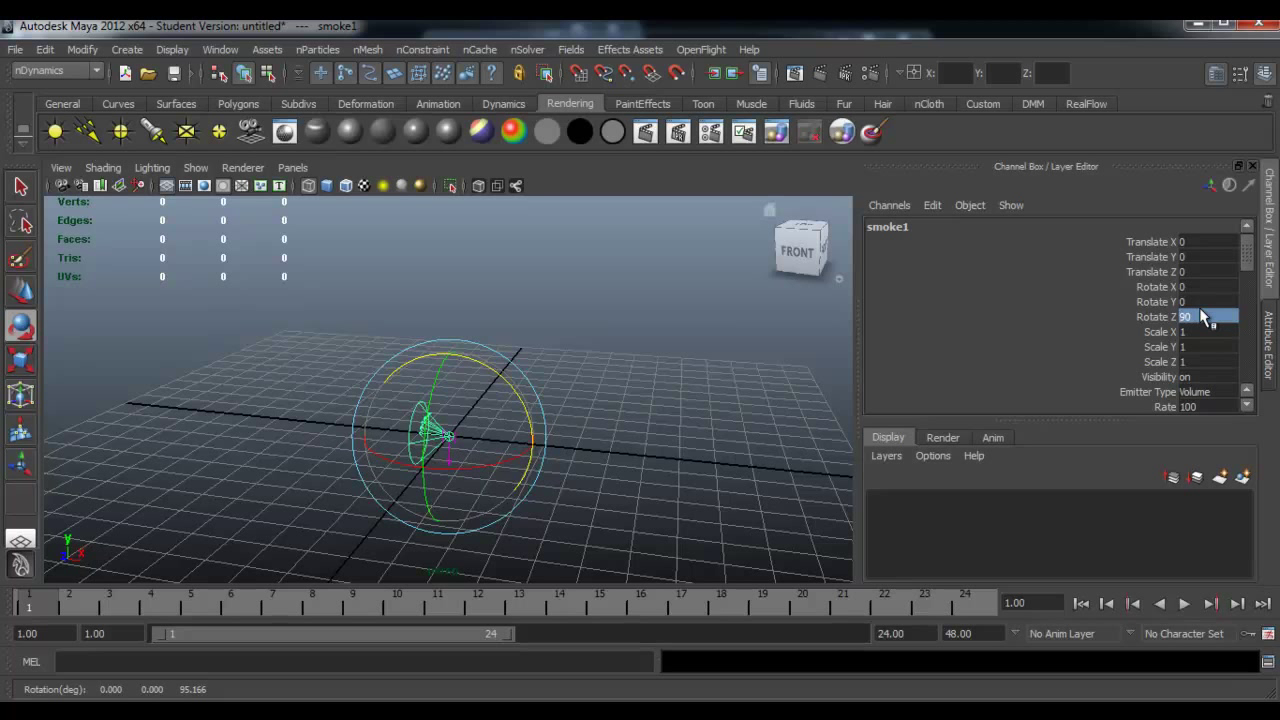
Move smoke1 left and up to about X -24.518, Y 5.692
{"action": "mouse_move", "coordinate": [514, 357]}
{"action": "left_mouse_down", "text": "alt"}
{"action": "mouse_move", "coordinate": [251, 403]}
{"action": "mouse_move", "coordinate": [543, 374]}
{"action": "left_mouse_up", "text": "alt"}
{"action": "key", "text": "w"}
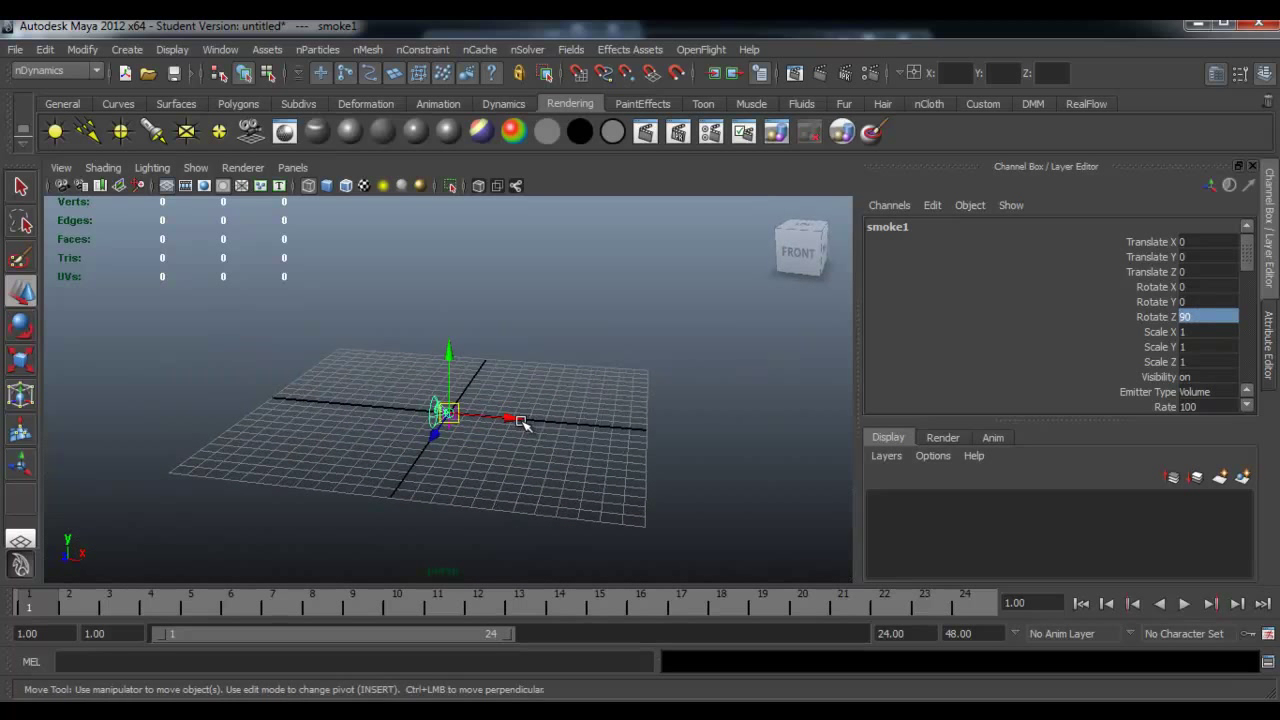
{"action": "left_click_drag", "start_coordinate": [509, 417], "coordinate": [253, 390]}
{"action": "left_click_drag", "start_coordinate": [186, 345], "coordinate": [184, 255]}
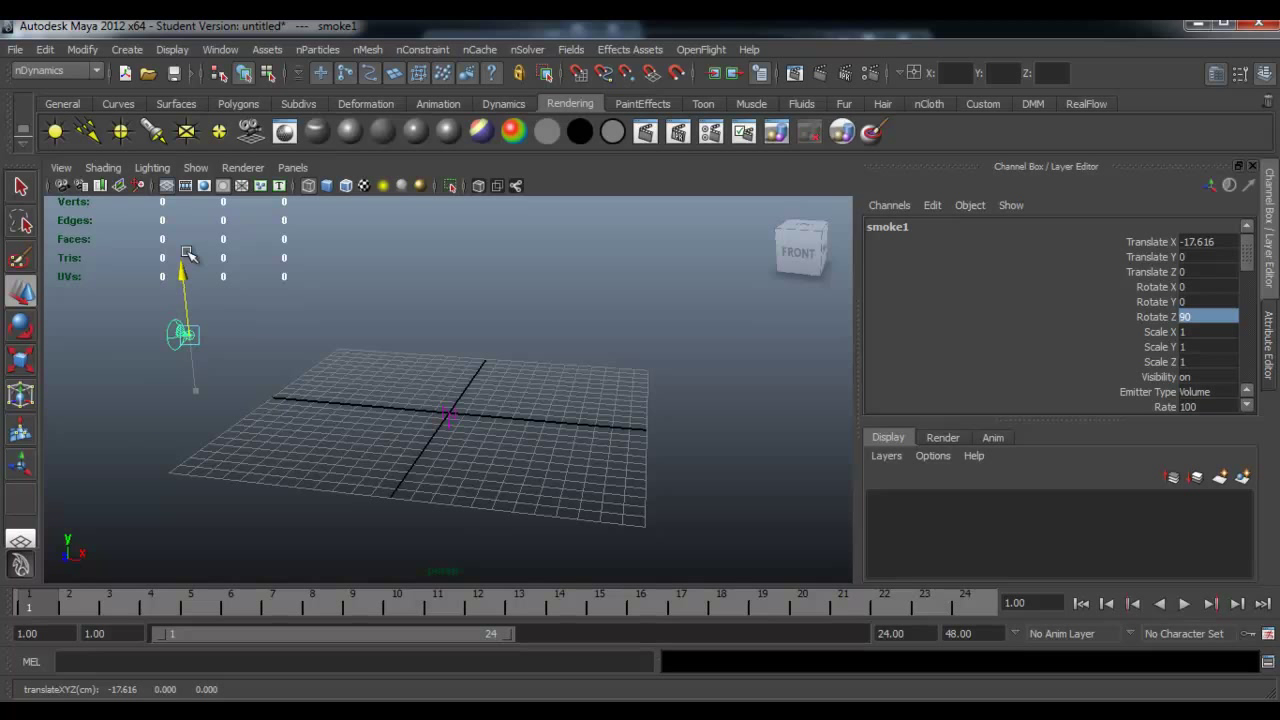
{"action": "mouse_move", "coordinate": [233, 314]}
{"action": "left_mouse_down"}
{"action": "mouse_move", "coordinate": [134, 308]}
{"action": "mouse_move", "coordinate": [894, 337]}
{"action": "mouse_move", "coordinate": [140, 280]}
{"action": "left_mouse_up"}
{"action": "middle_click_drag", "start_coordinate": [249, 363], "coordinate": [277, 402], "text": "alt"}
Select smoke1's translate channels in the Channel Box
{"action": "mouse_move", "coordinate": [1114, 268]}
{"action": "left_mouse_down"}
{"action": "mouse_move", "coordinate": [1109, 234]}
{"action": "mouse_move", "coordinate": [1111, 267]}
{"action": "left_mouse_up"}
{"action": "left_click", "coordinate": [1100, 301]}
{"action": "left_click", "coordinate": [1110, 272]}
{"action": "left_click", "coordinate": [1104, 299]}
{"action": "left_click", "coordinate": [1106, 270]}
{"action": "left_click", "coordinate": [1110, 300]}
{"action": "left_click", "coordinate": [1120, 243]}
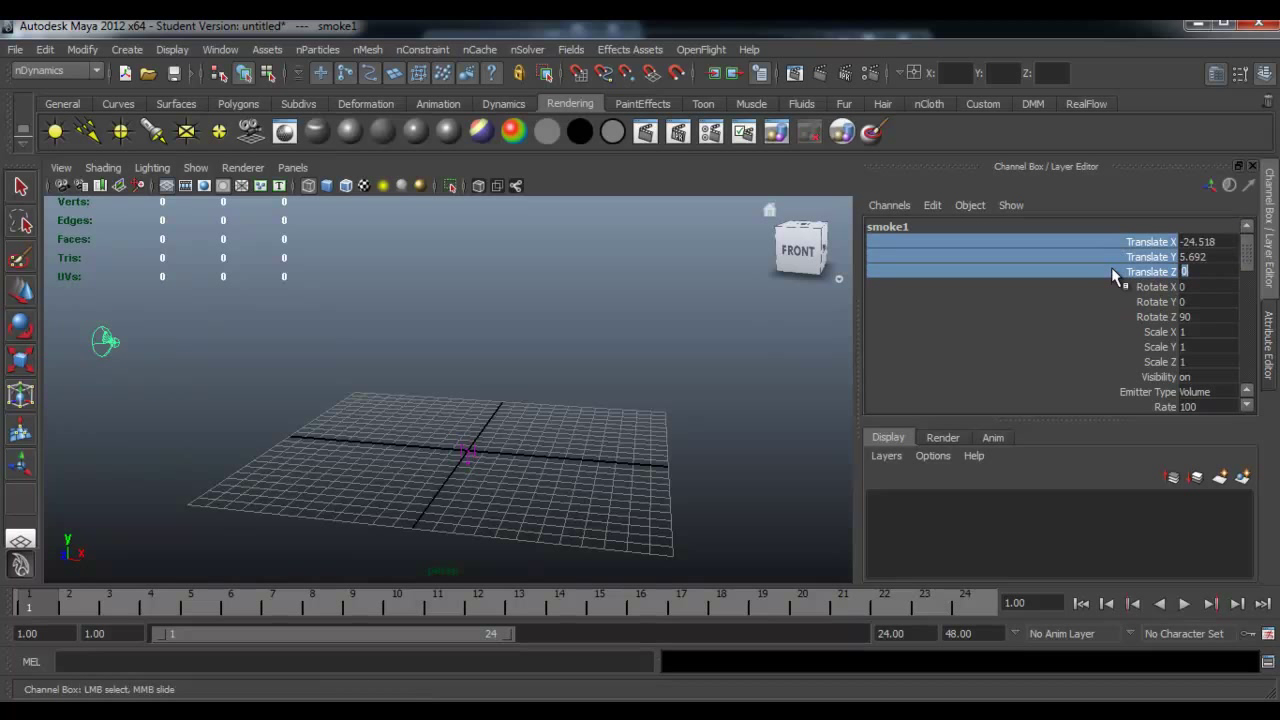
Key smoke1's translate at frame 1 and set the playback end to 100
{"action": "right_click", "coordinate": [1111, 267]}
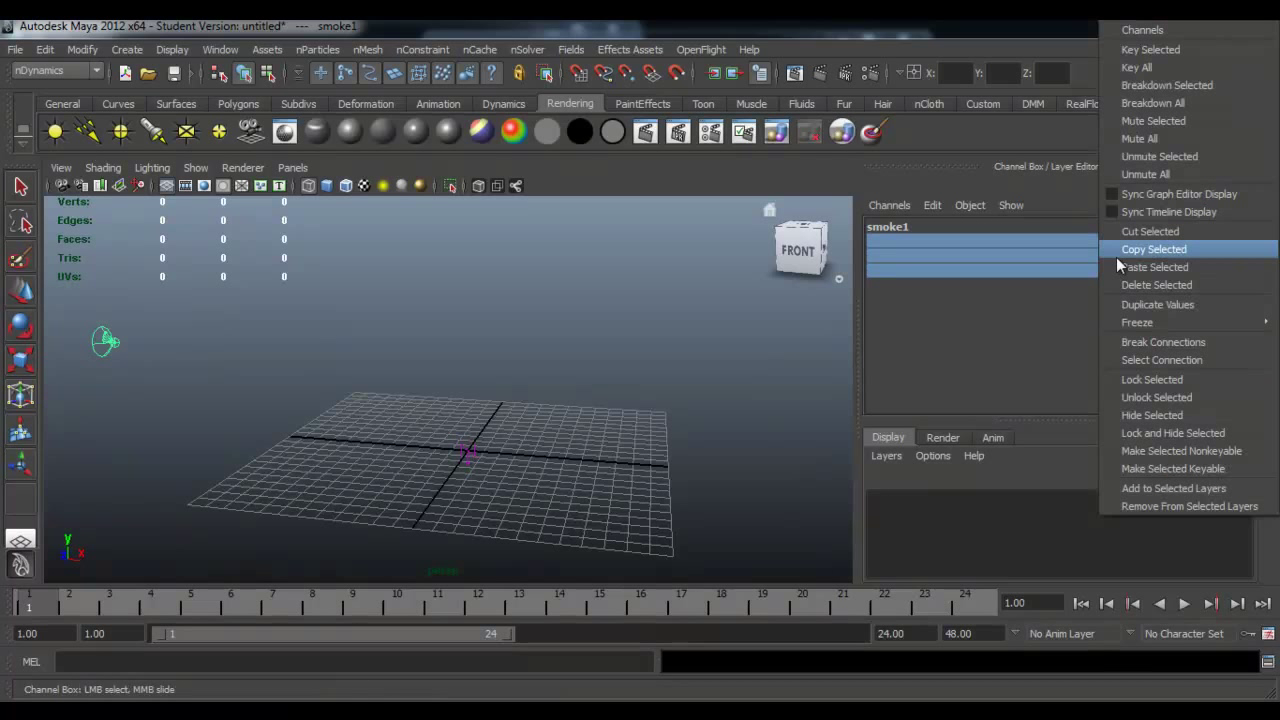
{"action": "left_click", "coordinate": [1149, 52]}
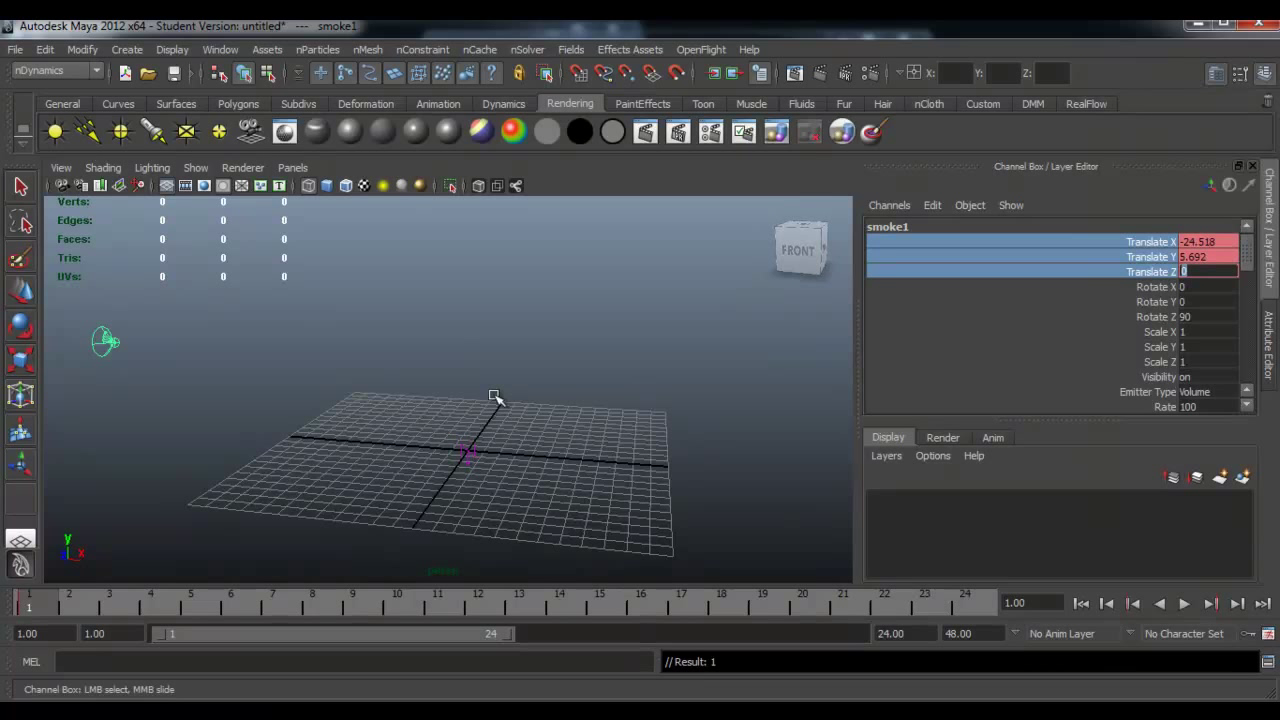
{"action": "double_click", "coordinate": [895, 633]}
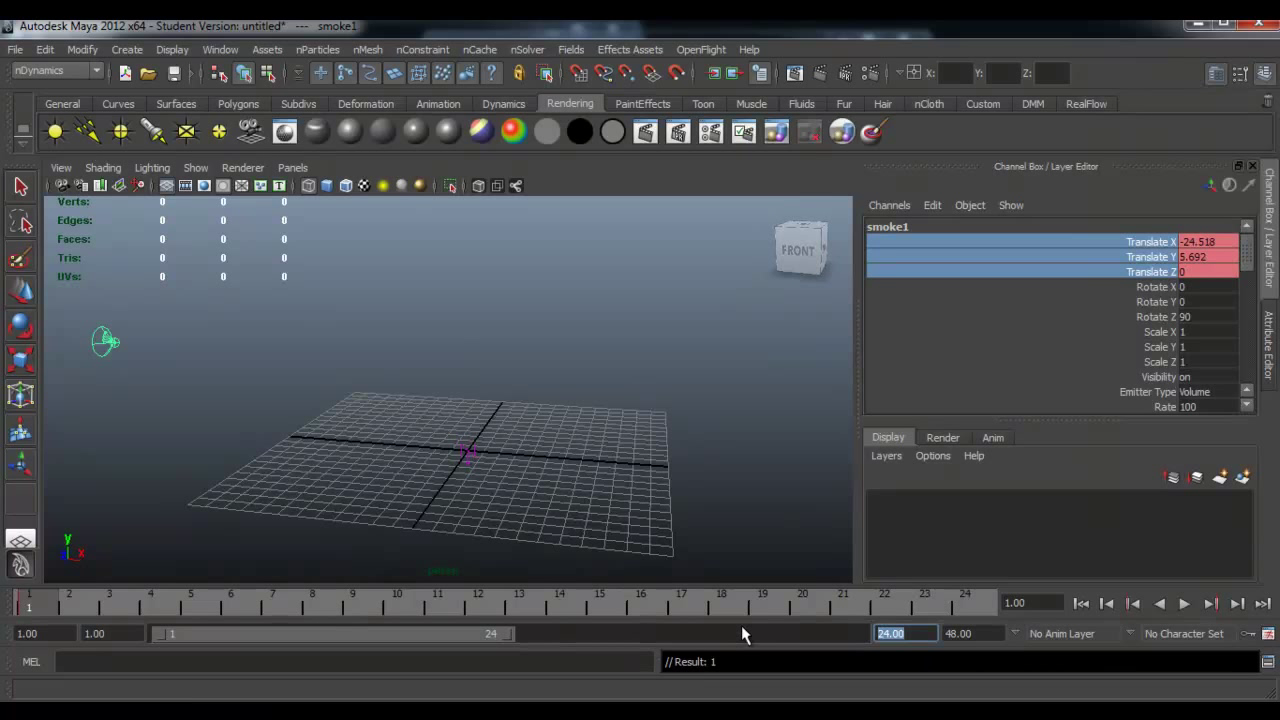
{"action": "type", "text": "100"}
{"action": "key", "text": "Return"}
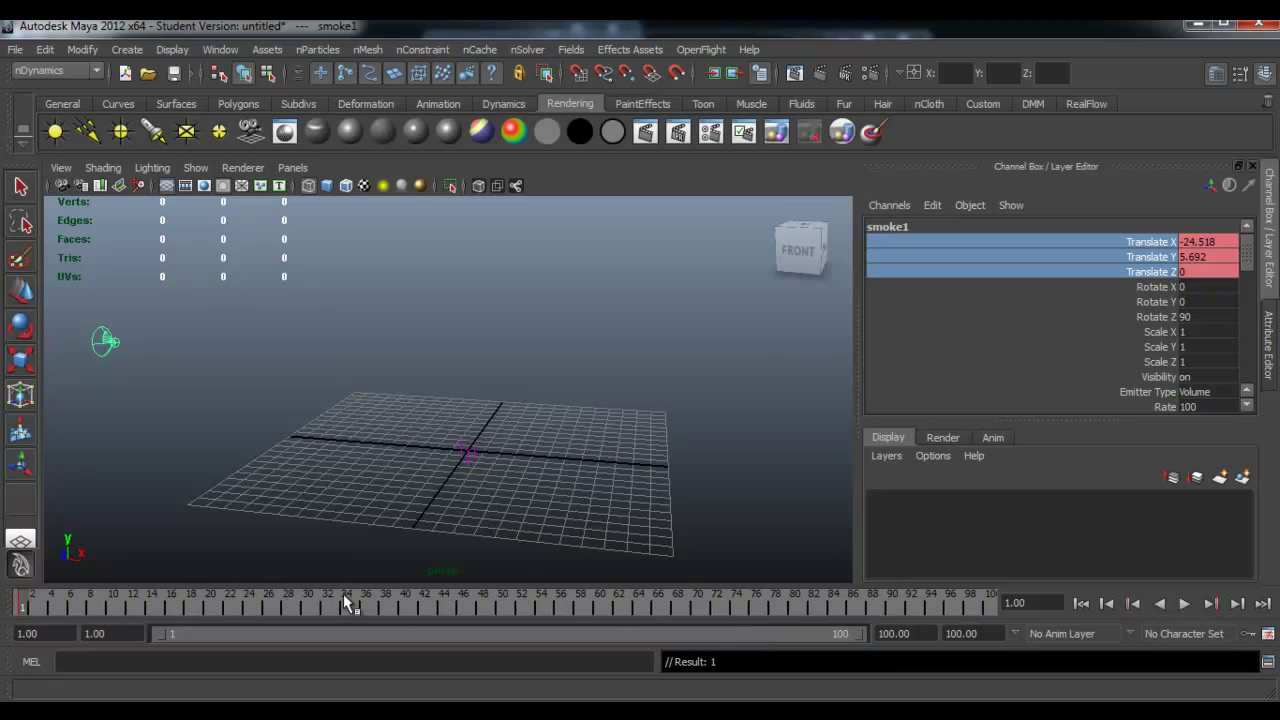
At frame 40, move smoke1 right to X 27.711 and key its translate
{"action": "left_click_drag", "start_coordinate": [367, 606], "coordinate": [405, 606]}
{"action": "left_click", "coordinate": [249, 350]}
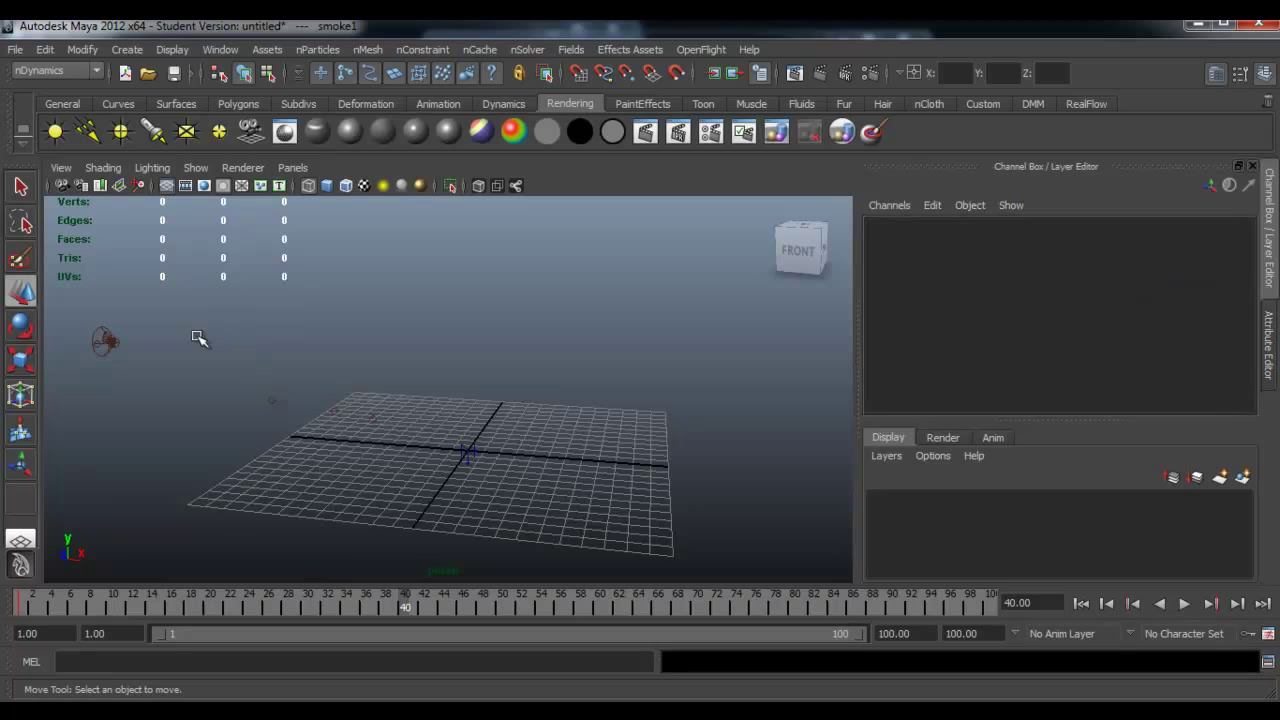
{"action": "left_click", "coordinate": [102, 331]}
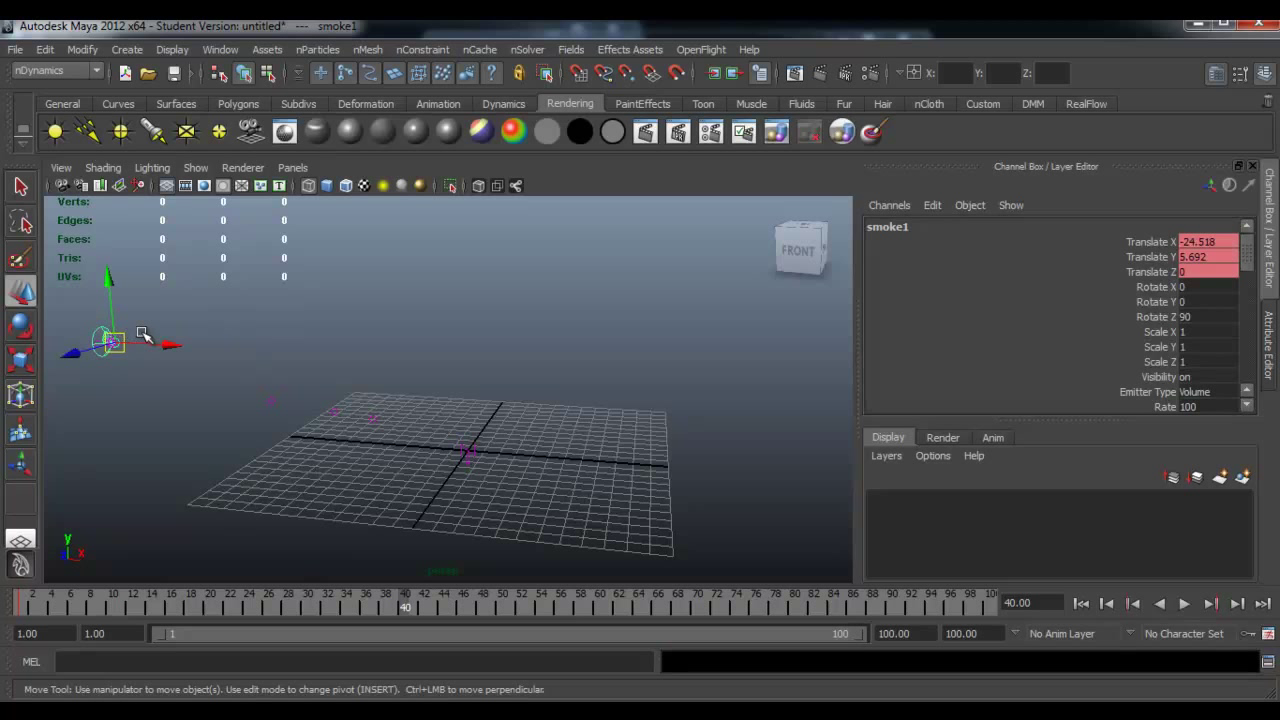
{"action": "left_click_drag", "start_coordinate": [170, 347], "coordinate": [920, 414]}
{"action": "right_click_drag", "start_coordinate": [666, 433], "coordinate": [580, 403], "text": "alt"}
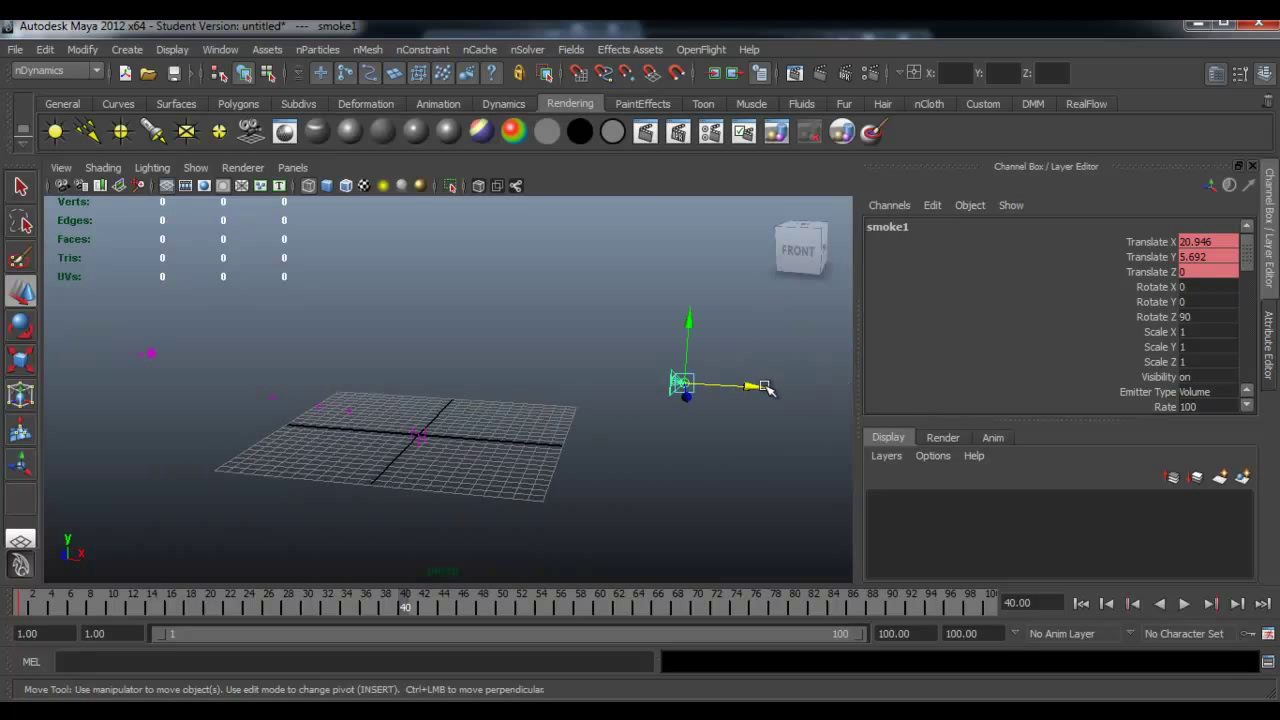
{"action": "left_click_drag", "start_coordinate": [757, 386], "coordinate": [864, 400]}
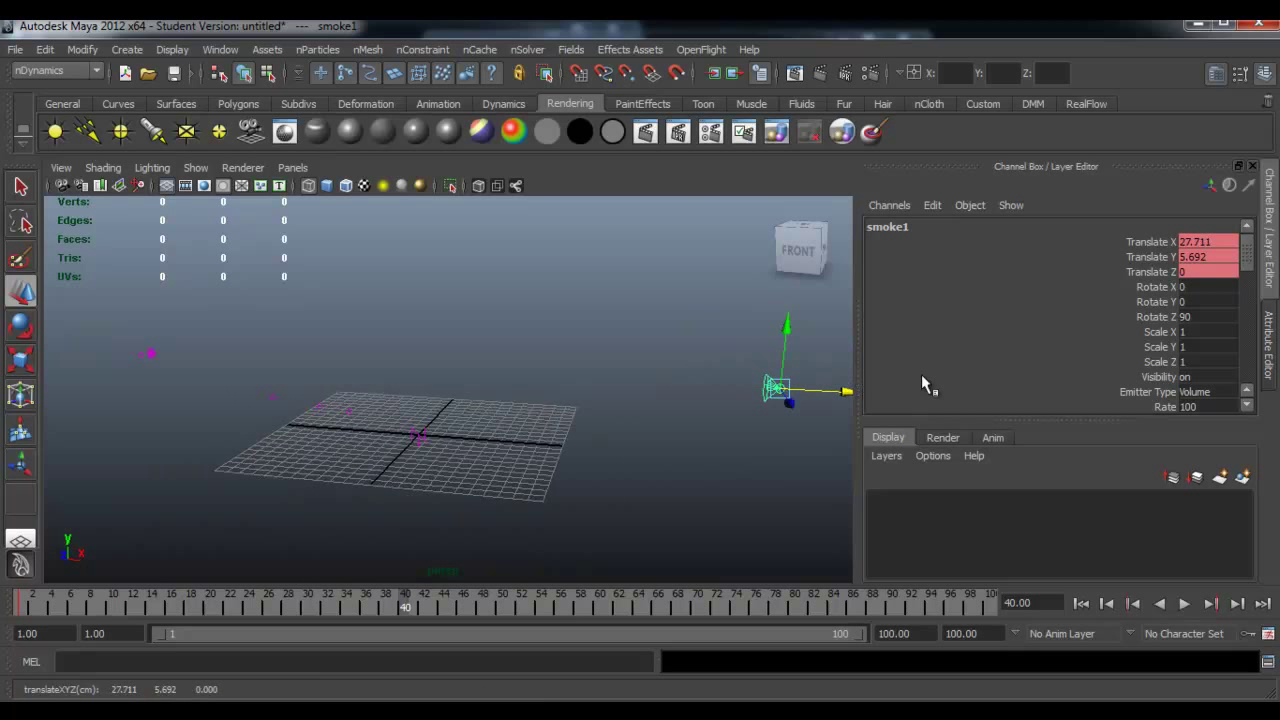
{"action": "left_click_drag", "start_coordinate": [1145, 272], "coordinate": [1134, 250]}
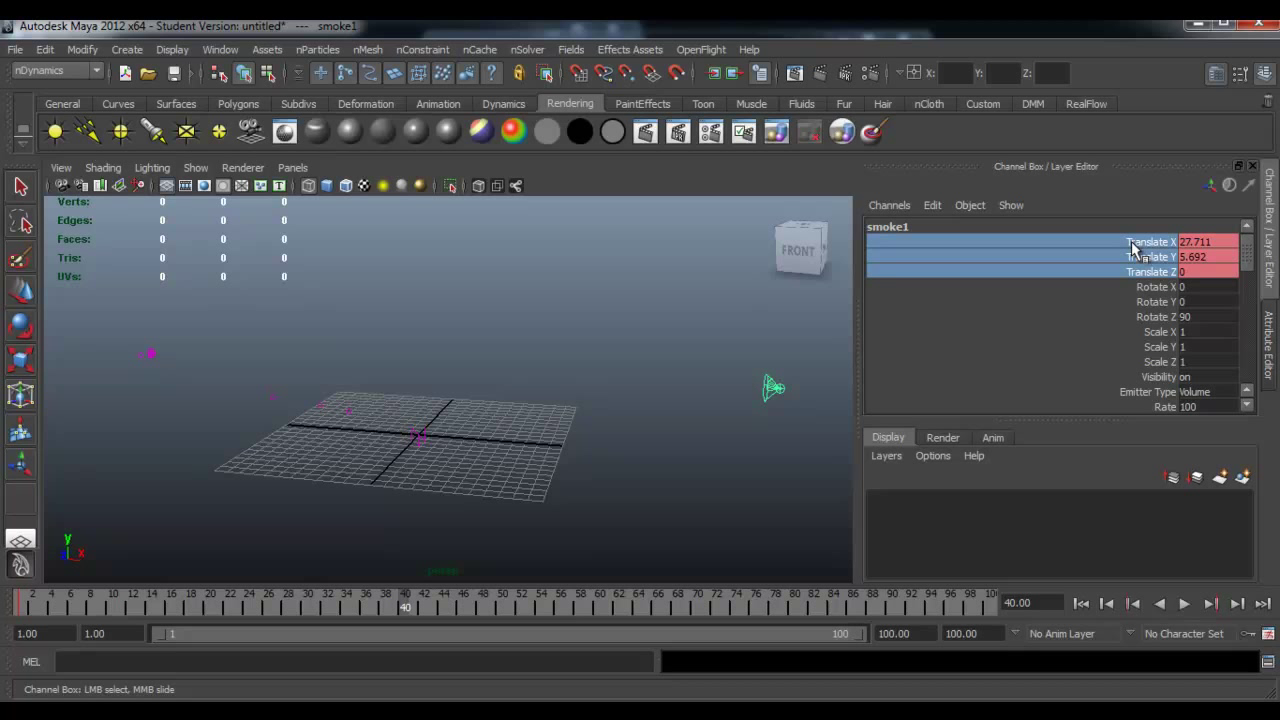
{"action": "right_click", "coordinate": [1134, 257]}
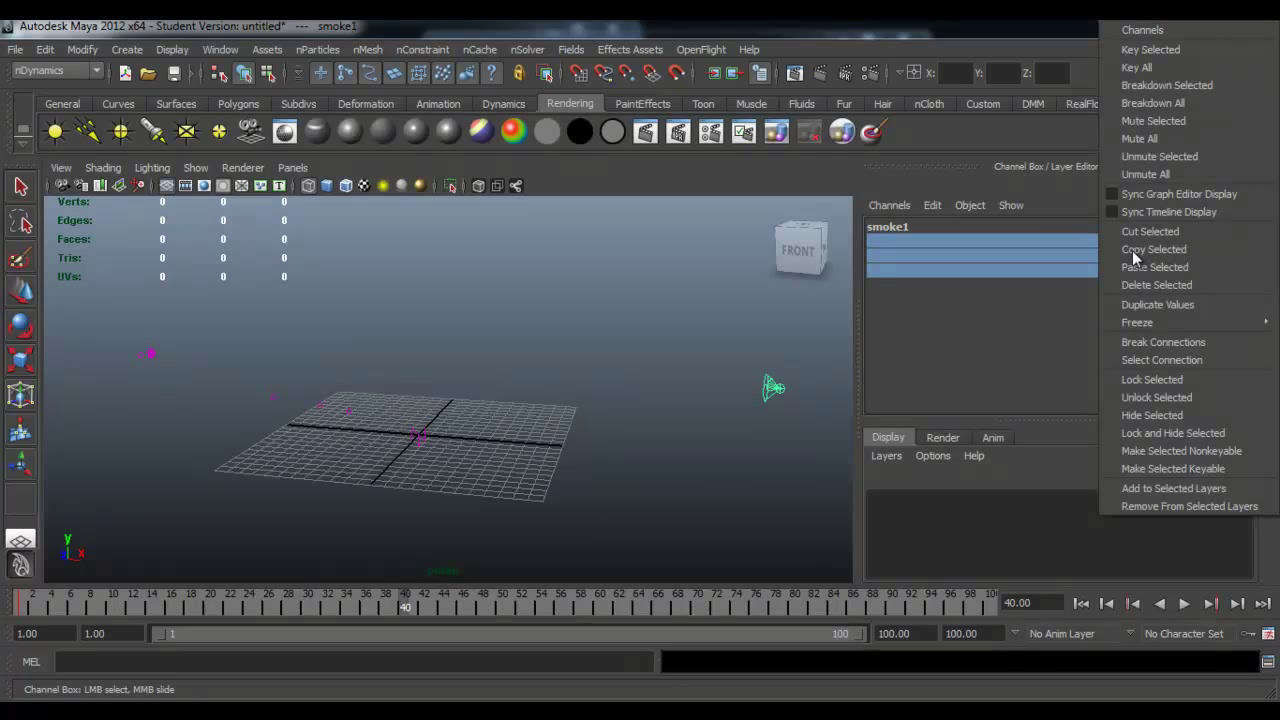
{"action": "left_click", "coordinate": [1155, 50]}
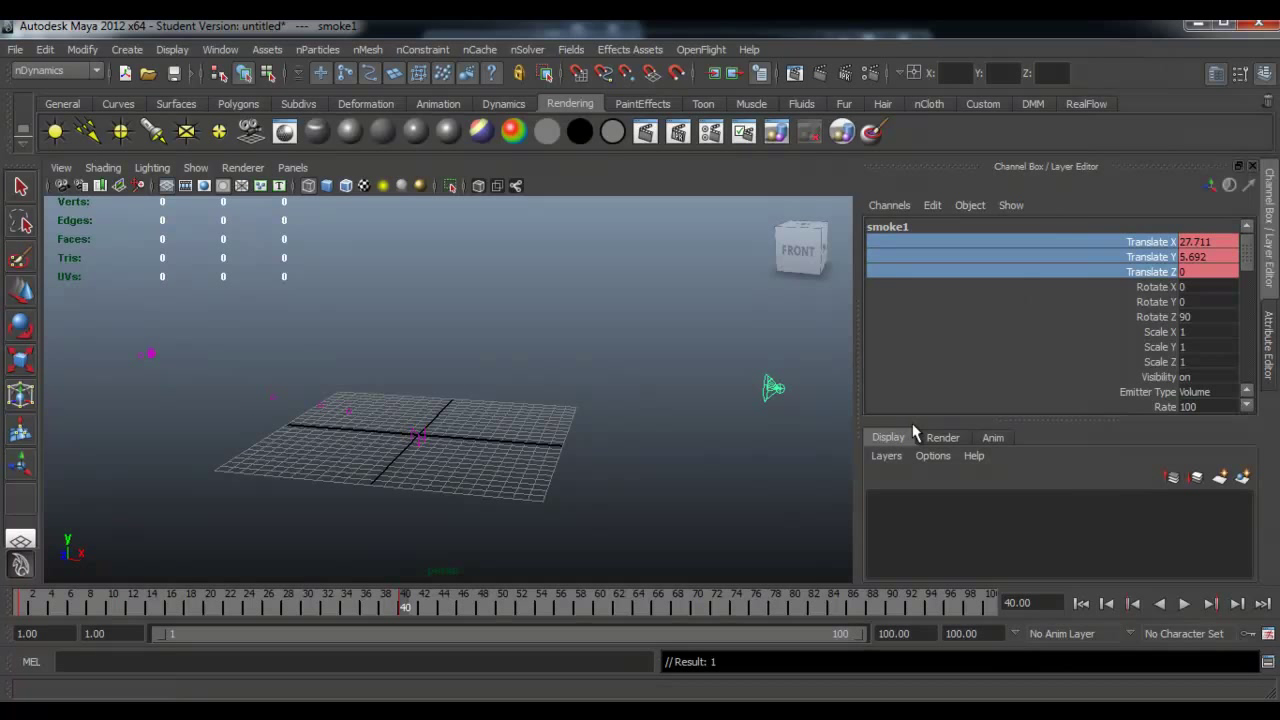
Play the animation from the start to watch the trail, stopping at frame 31
{"action": "left_click", "coordinate": [1083, 605]}
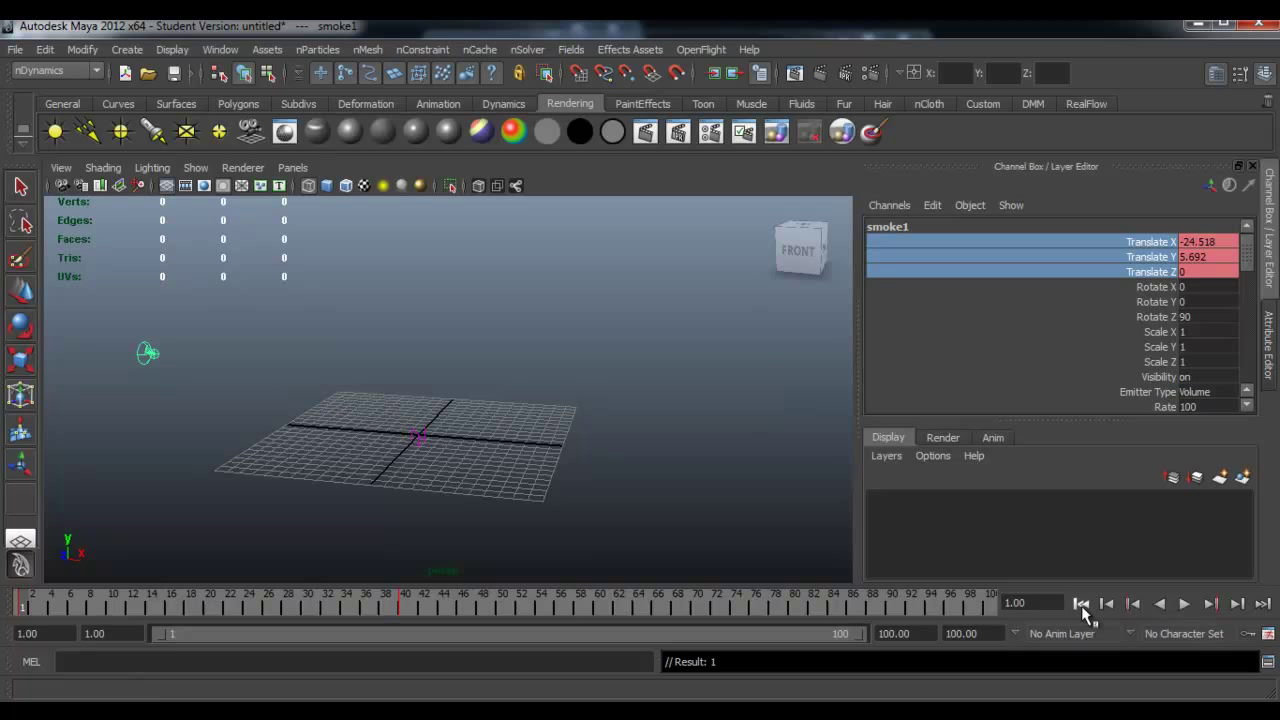
{"action": "left_click", "coordinate": [1184, 605]}
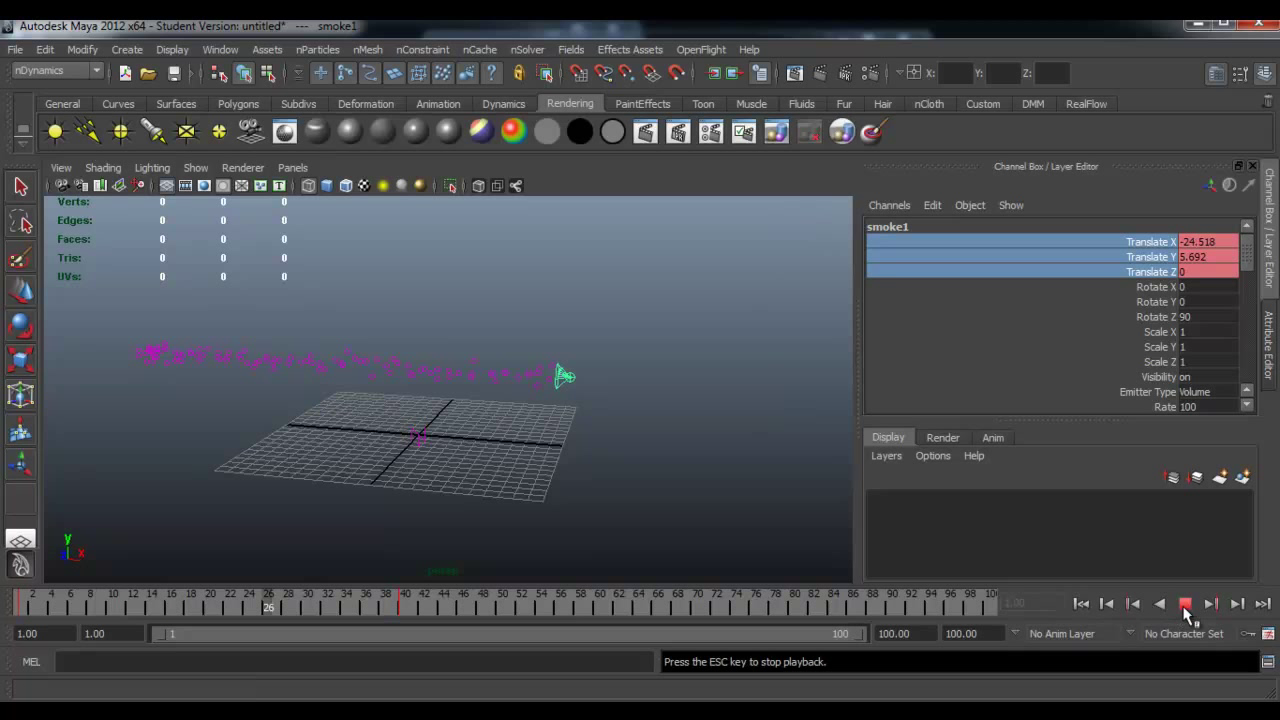
{"action": "left_click", "coordinate": [1185, 605]}
{"action": "key", "text": "w"}
{"action": "left_click", "coordinate": [771, 494]}
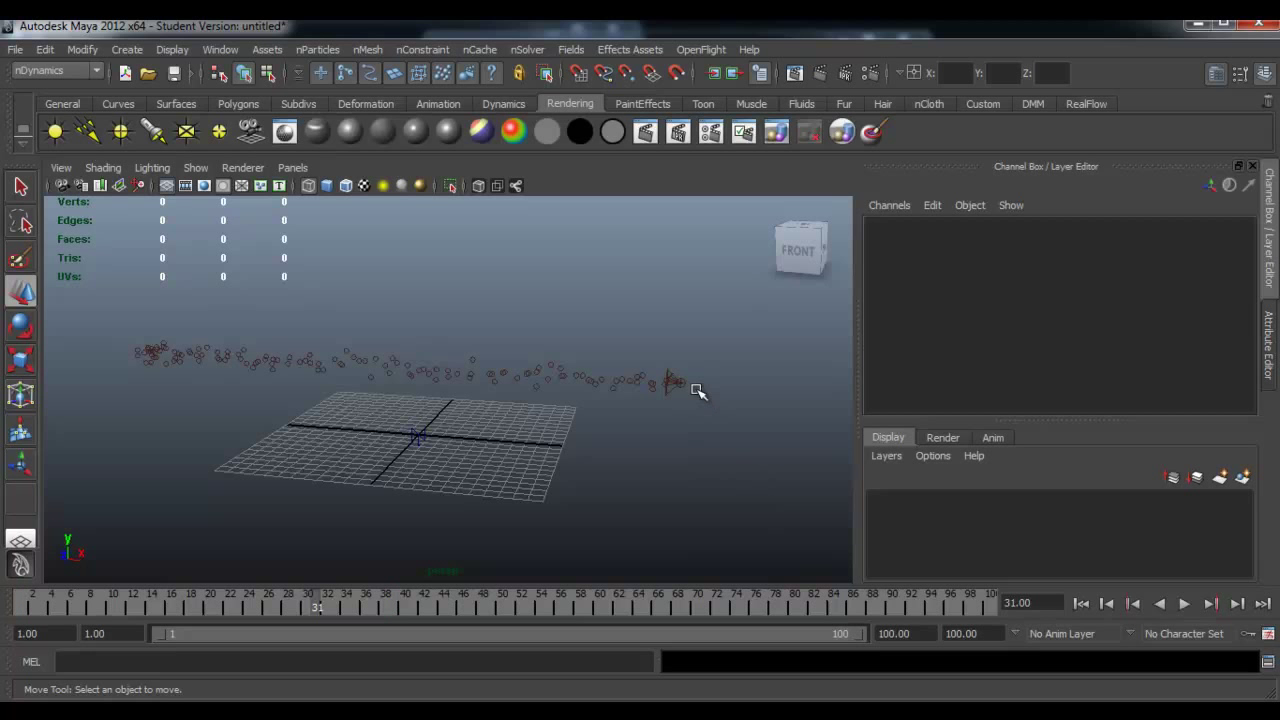
Render frame 31 to preview the particle trail, close it, and reselect smoke1
{"action": "left_click_drag", "start_coordinate": [674, 417], "coordinate": [643, 423], "text": "alt"}
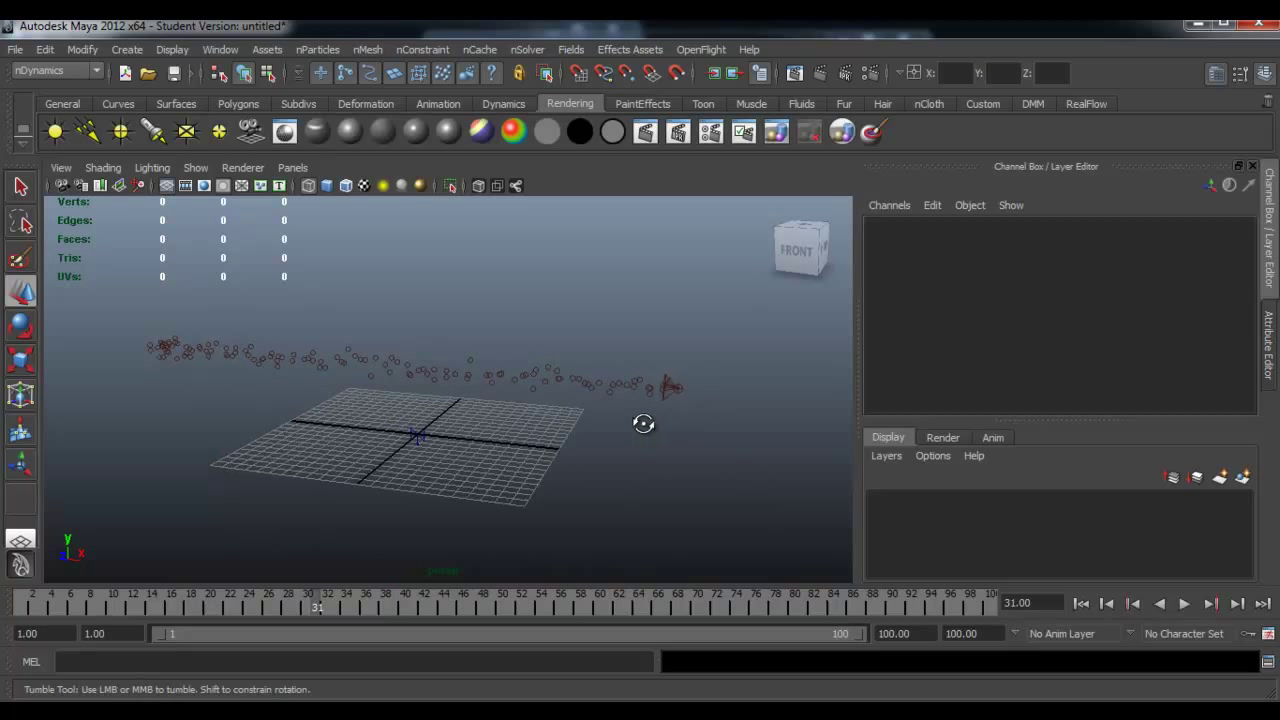
{"action": "right_click_drag", "start_coordinate": [643, 423], "coordinate": [690, 393], "text": "alt"}
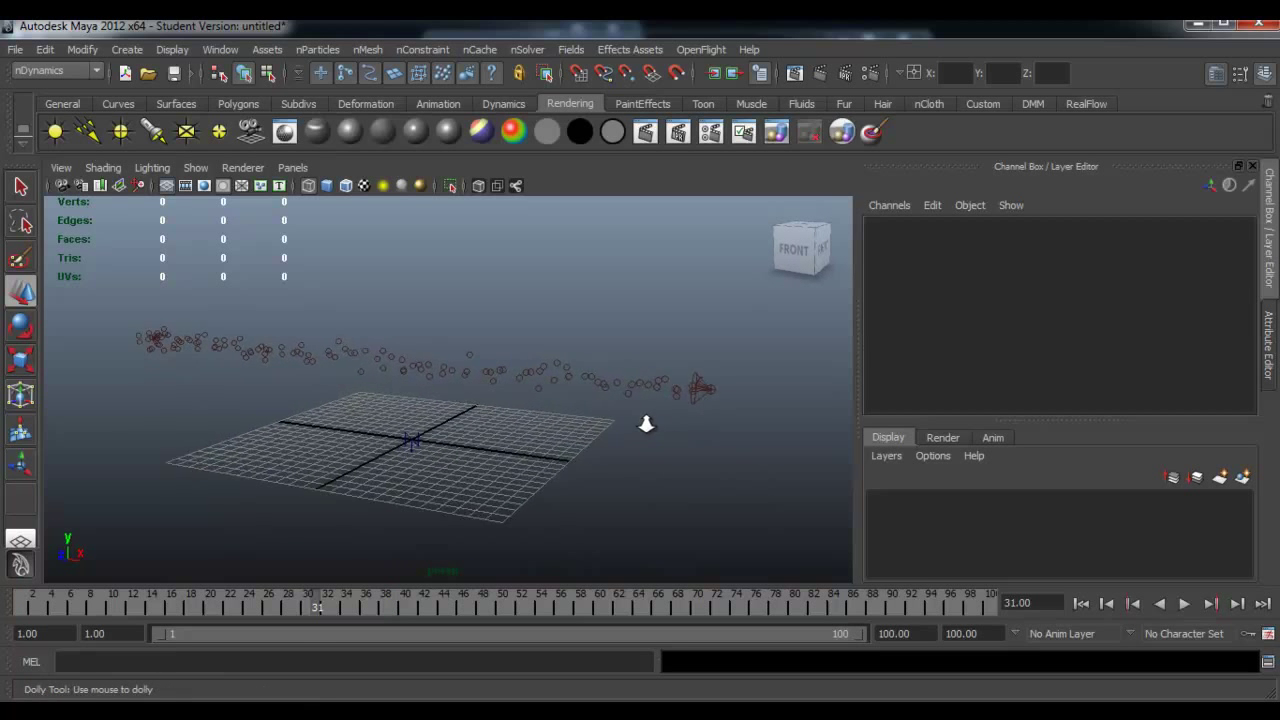
{"action": "left_click", "coordinate": [814, 74]}
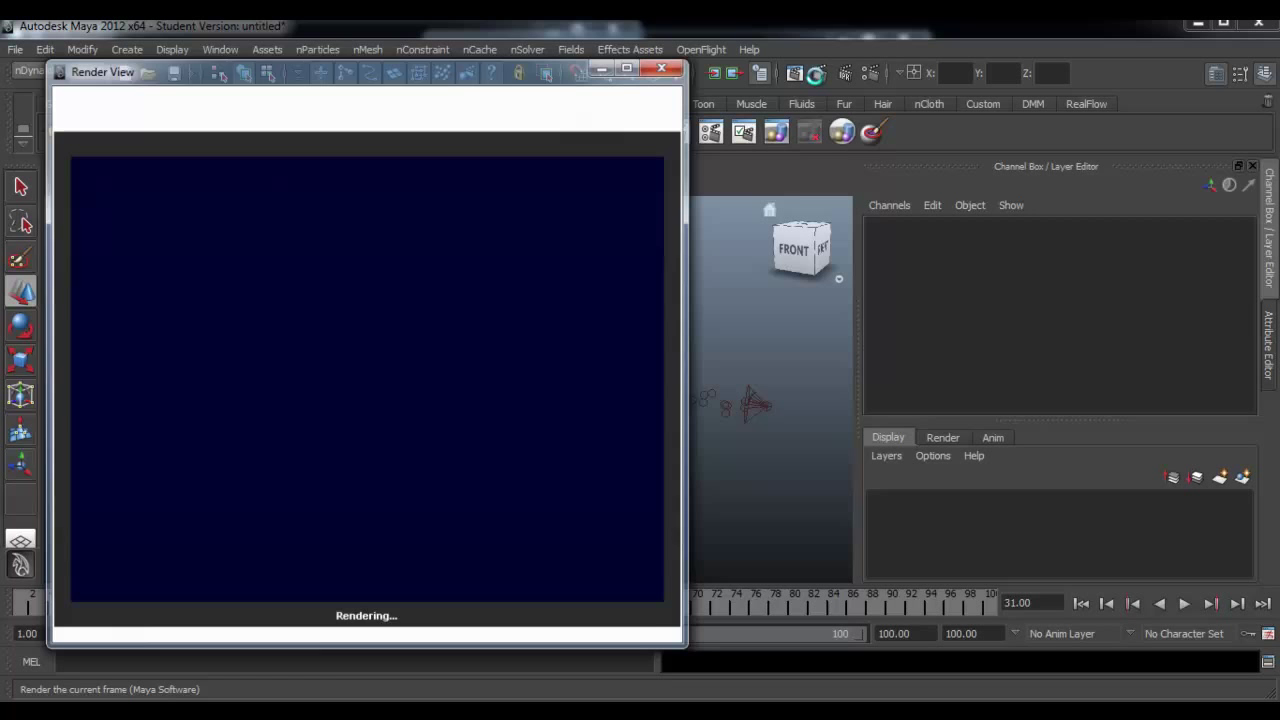
{"action": "left_click", "coordinate": [662, 66]}
{"action": "left_click", "coordinate": [754, 410]}
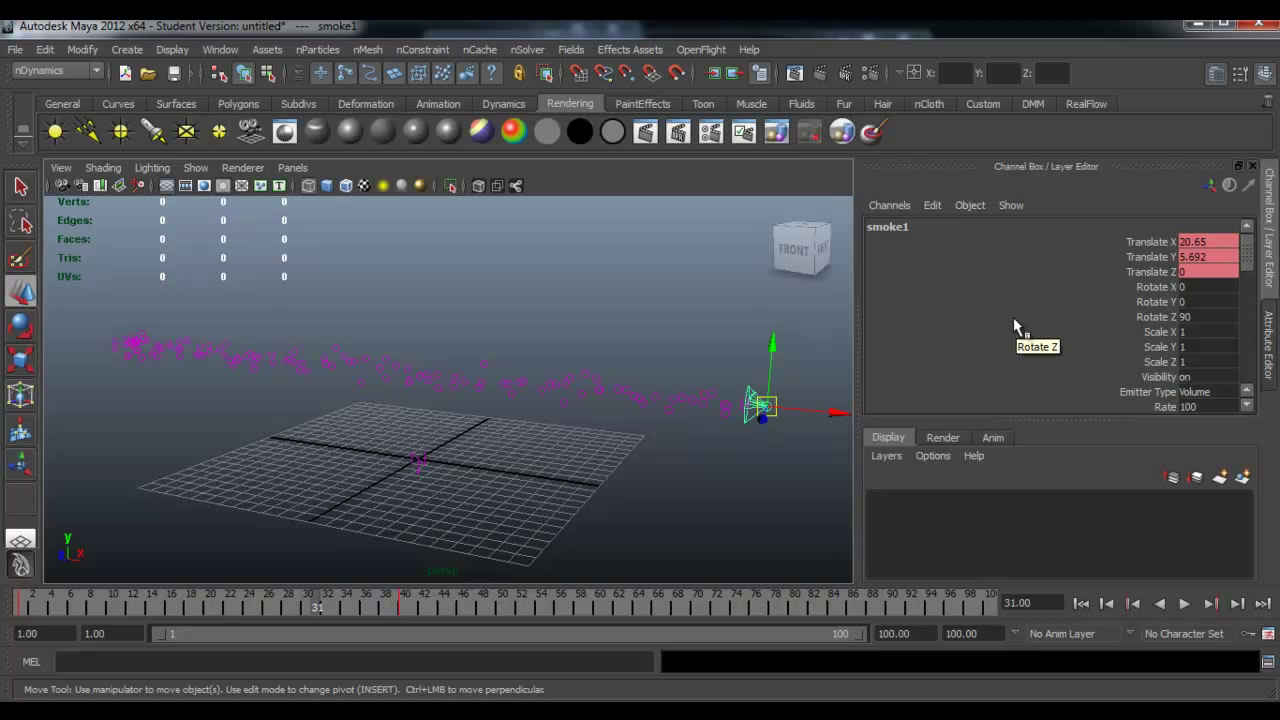
Select the nParticle and open its Attribute Editor with Ctrl+A
{"action": "left_click_drag", "start_coordinate": [571, 300], "coordinate": [622, 466]}
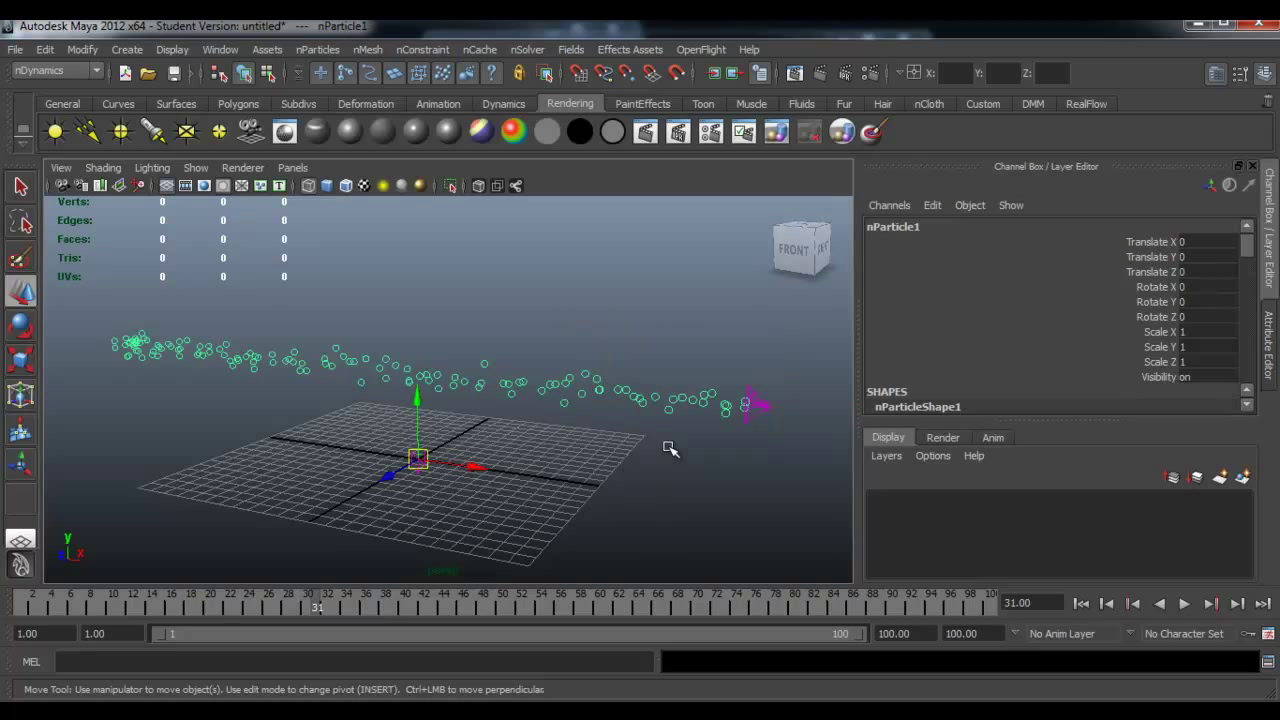
{"action": "left_click", "coordinate": [1270, 345]}
{"action": "key", "text": "ctrl+a"}
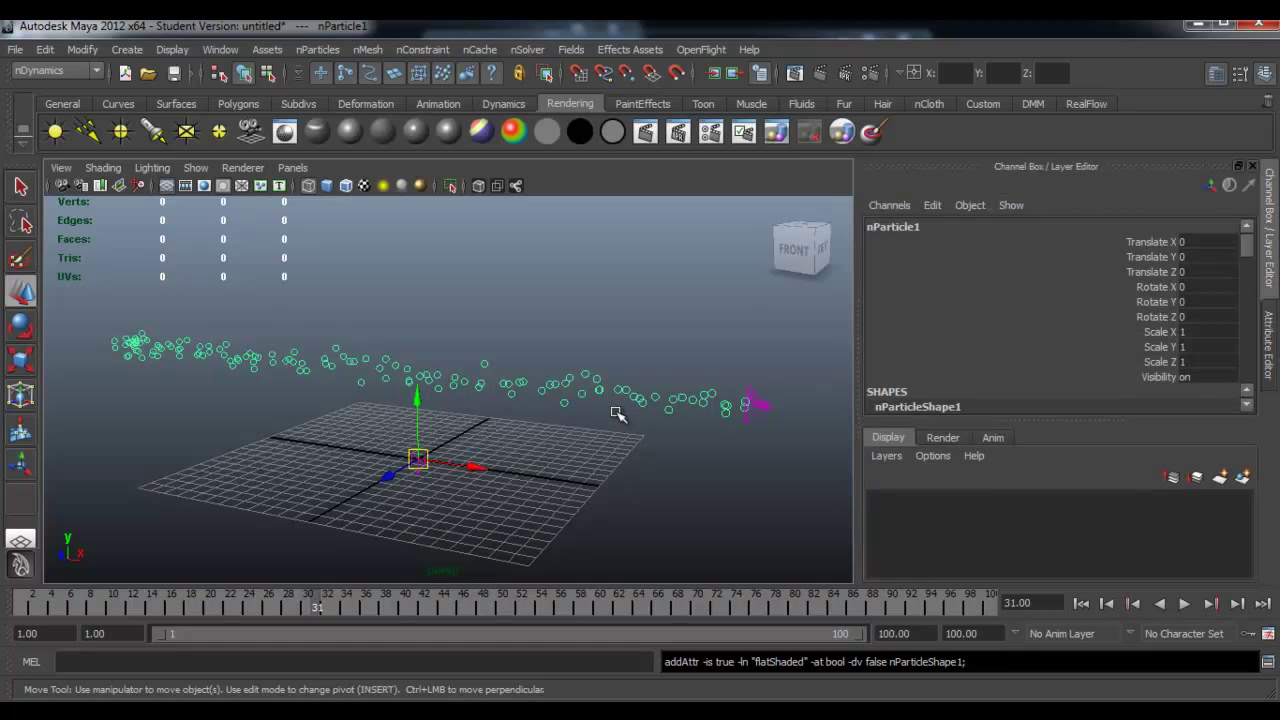
{"action": "key", "text": "ctrl+a"}
{"action": "key", "text": "ctrl+a"}
{"action": "key", "text": "ctrl+a"}
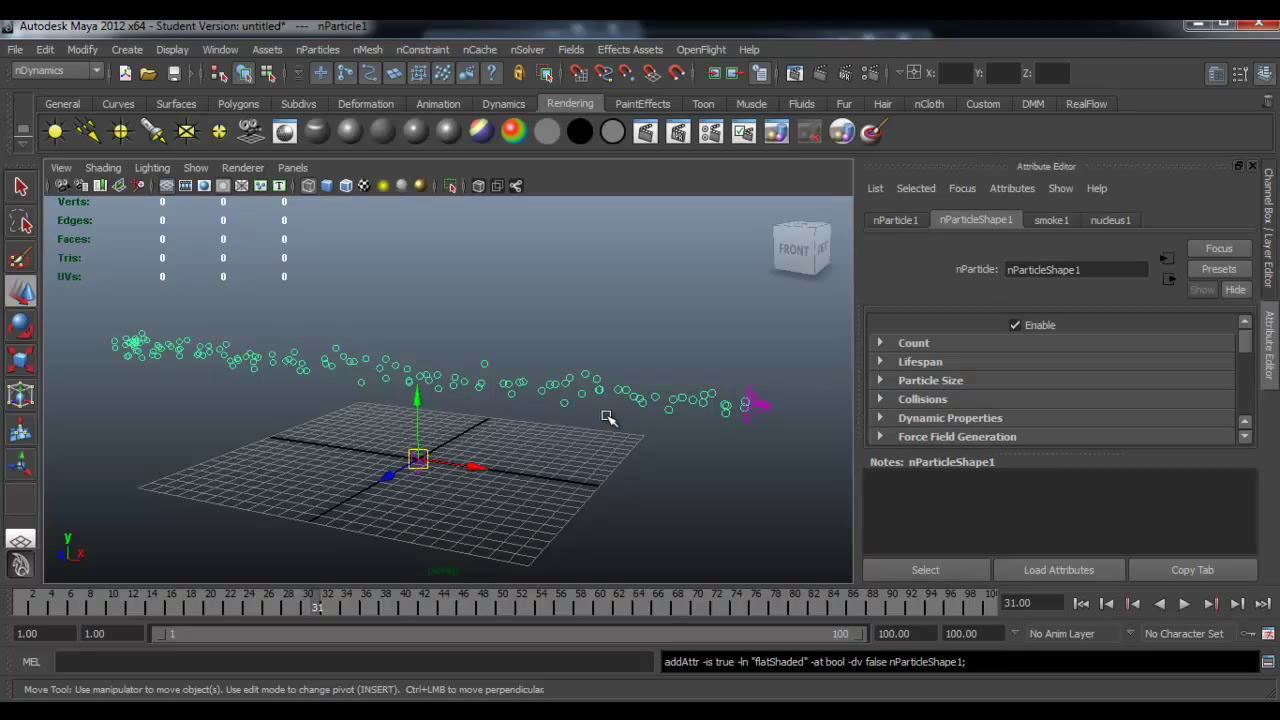
{"action": "left_click", "coordinate": [491, 306]}
{"action": "left_click_drag", "start_coordinate": [491, 306], "coordinate": [571, 408]}
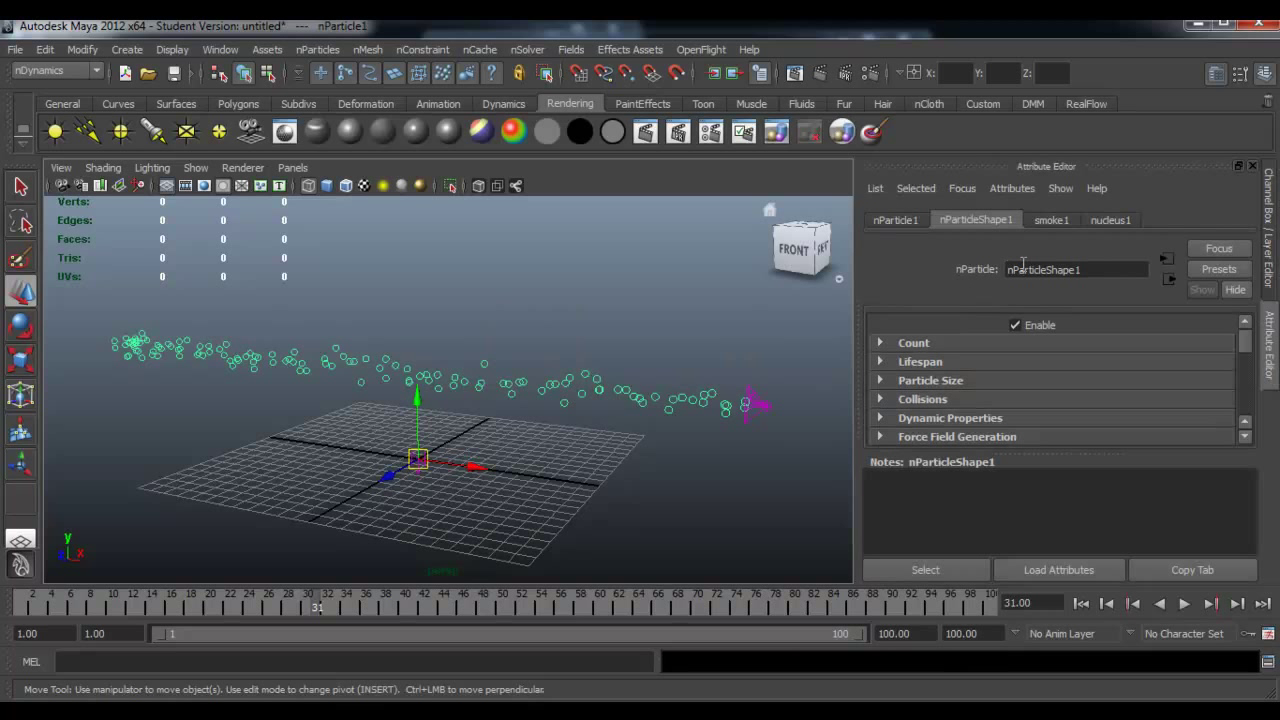
Show smoke1's Basic Emitter Attributes, reaching the Rate of 100 particles/sec
{"action": "left_click", "coordinate": [1040, 220]}
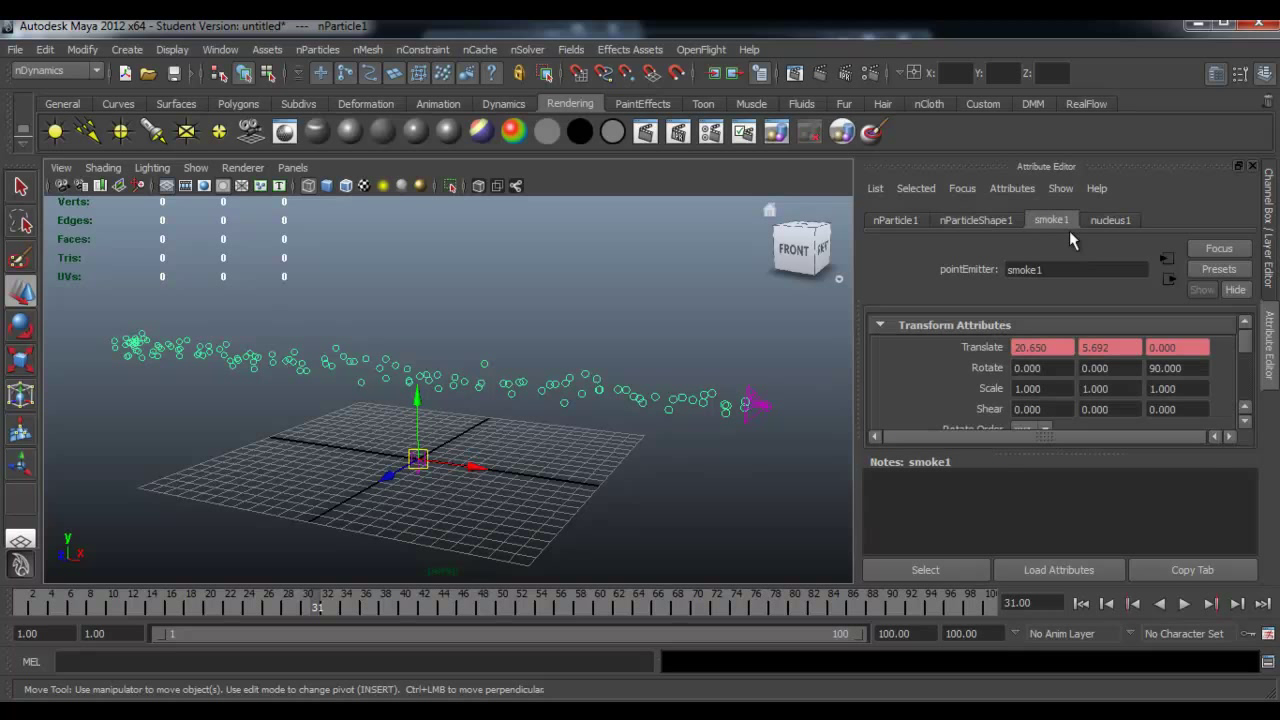
{"action": "scroll", "coordinate": [1246, 352], "scroll_direction": "down", "scroll_amount": 2}
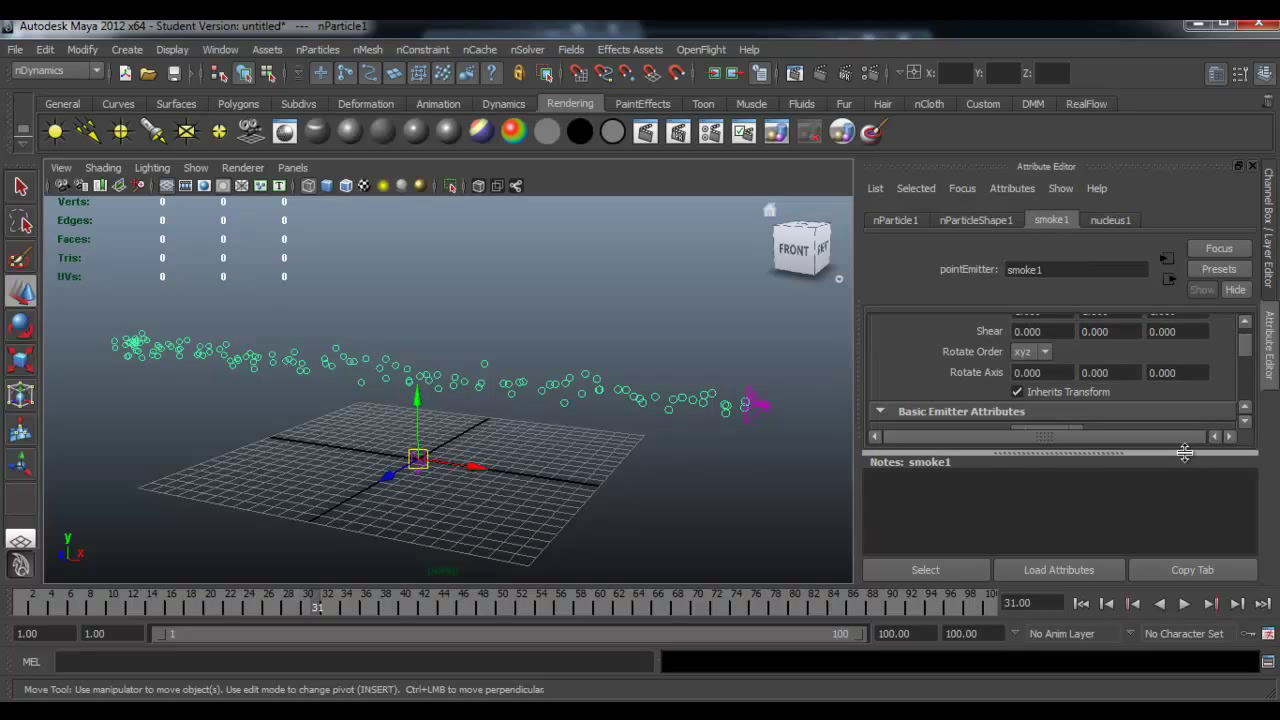
{"action": "left_click_drag", "start_coordinate": [1174, 452], "coordinate": [1174, 548]}
{"action": "scroll", "coordinate": [1250, 365], "scroll_direction": "down", "scroll_amount": 1}
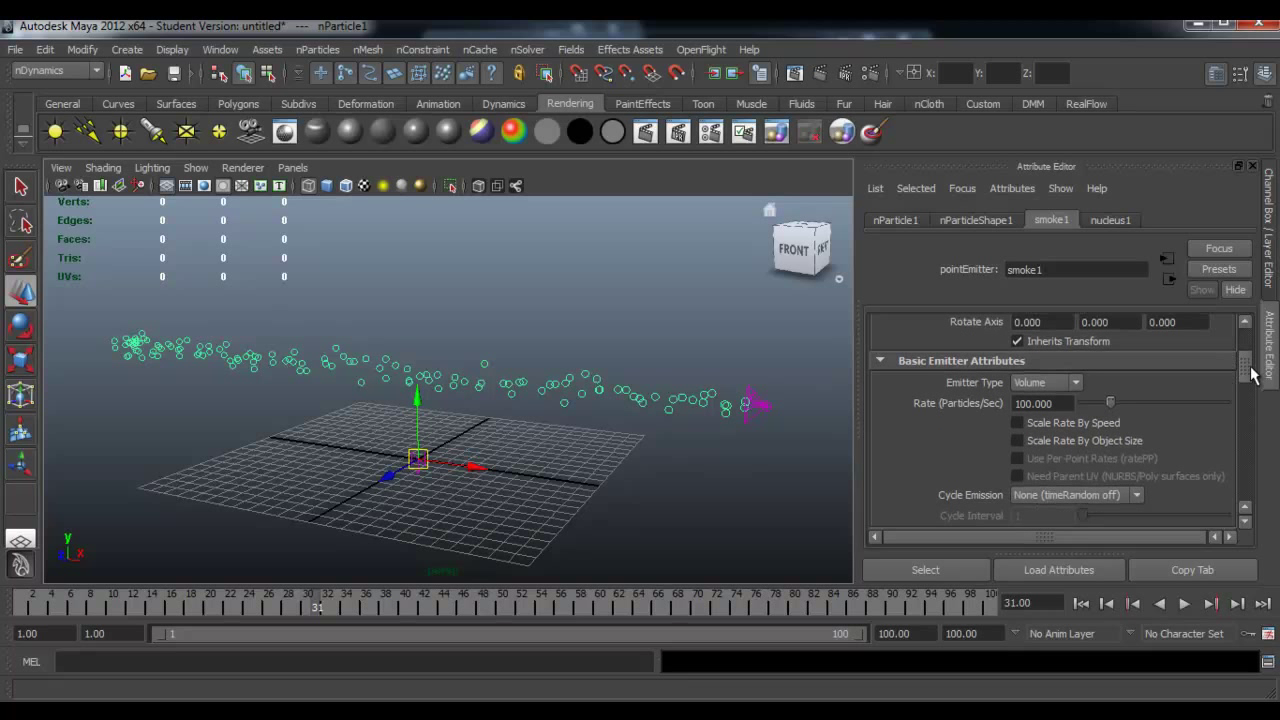
{"action": "scroll", "coordinate": [1250, 365], "scroll_direction": "down", "scroll_amount": 1}
{"action": "scroll", "coordinate": [1250, 365], "scroll_direction": "down", "scroll_amount": 1}
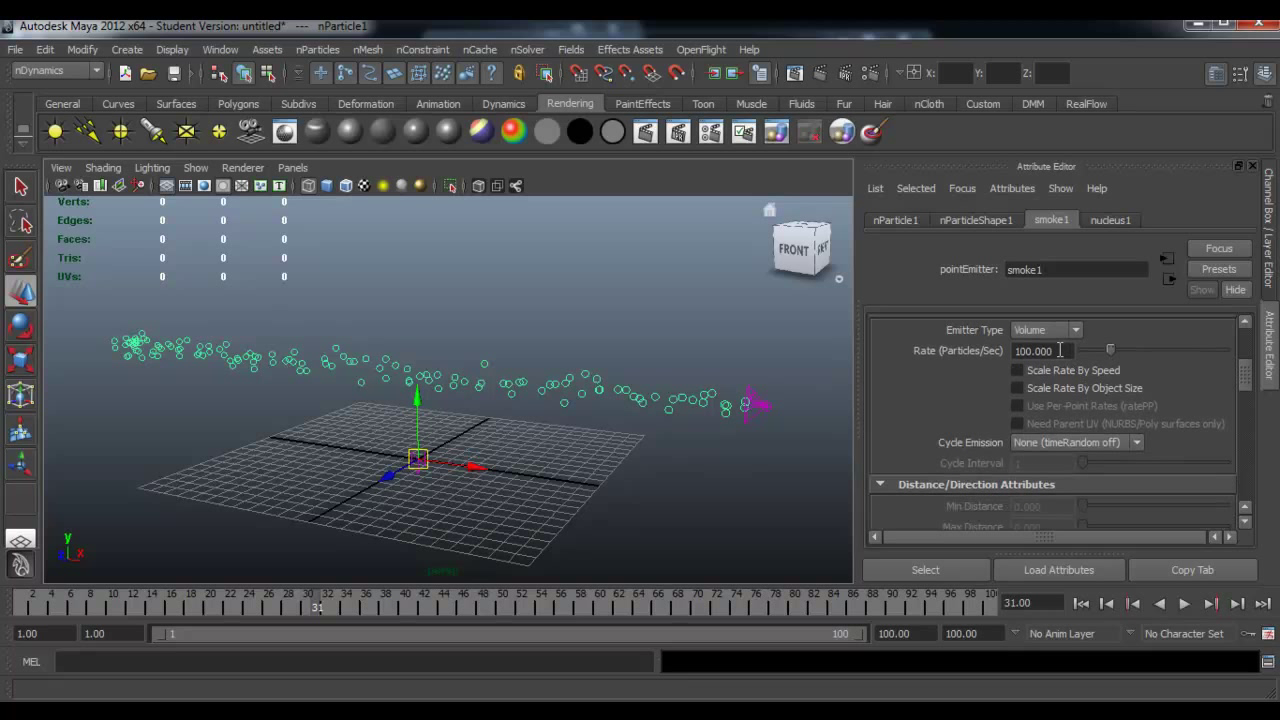
{"action": "left_click_drag", "start_coordinate": [1060, 350], "coordinate": [1016, 350]}
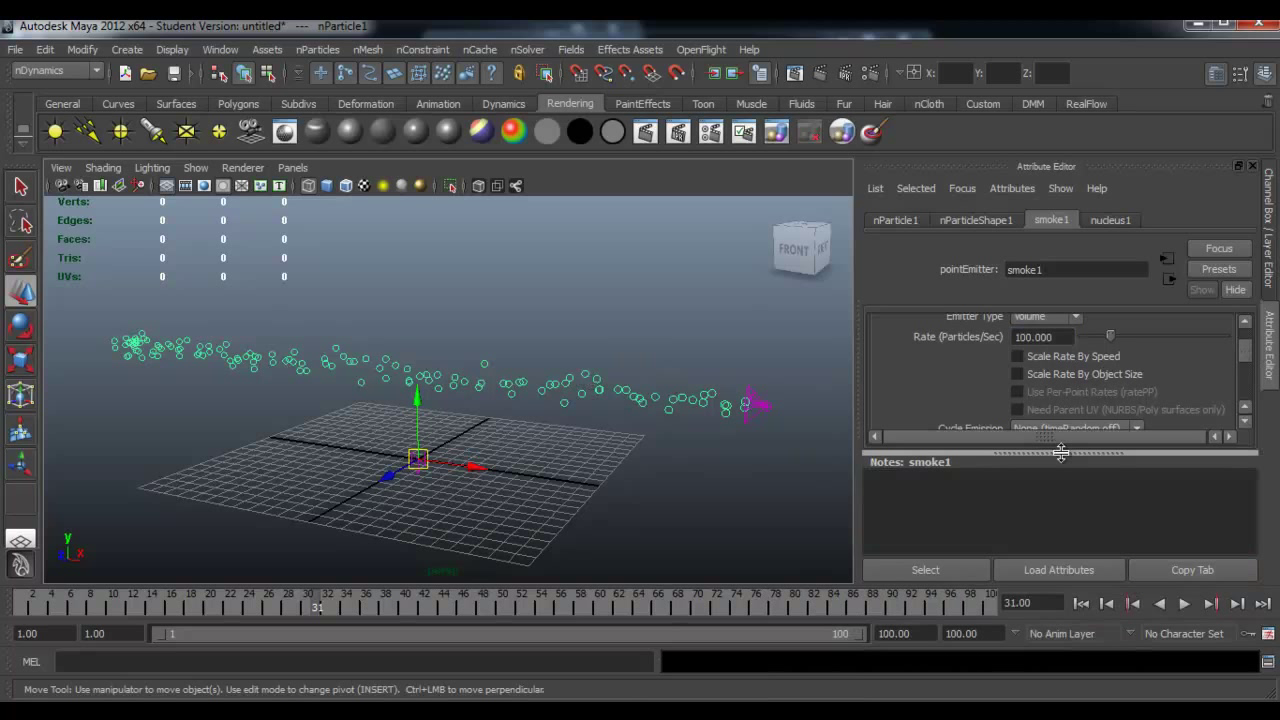
Adjust the smoke1 emission Rate slider and preview the trail from frame 1
{"action": "left_click_drag", "start_coordinate": [1062, 481], "coordinate": [1062, 545]}
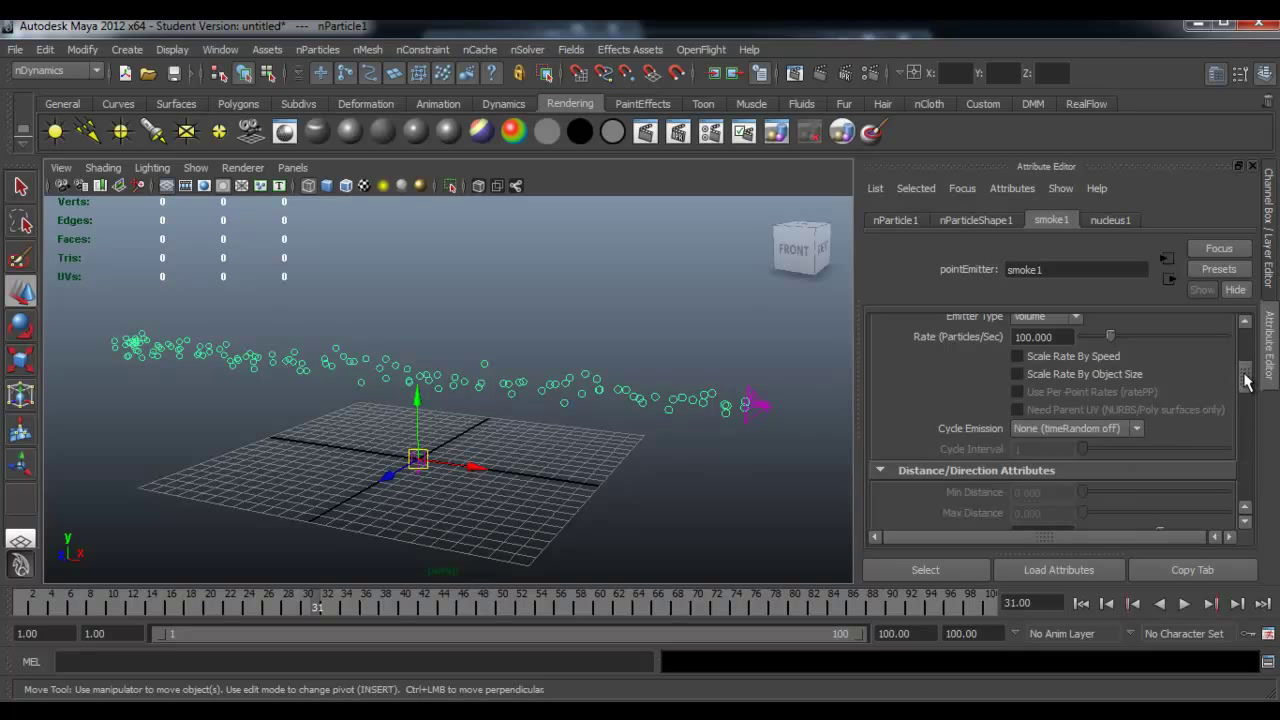
{"action": "left_click_drag", "start_coordinate": [1245, 380], "coordinate": [1235, 372]}
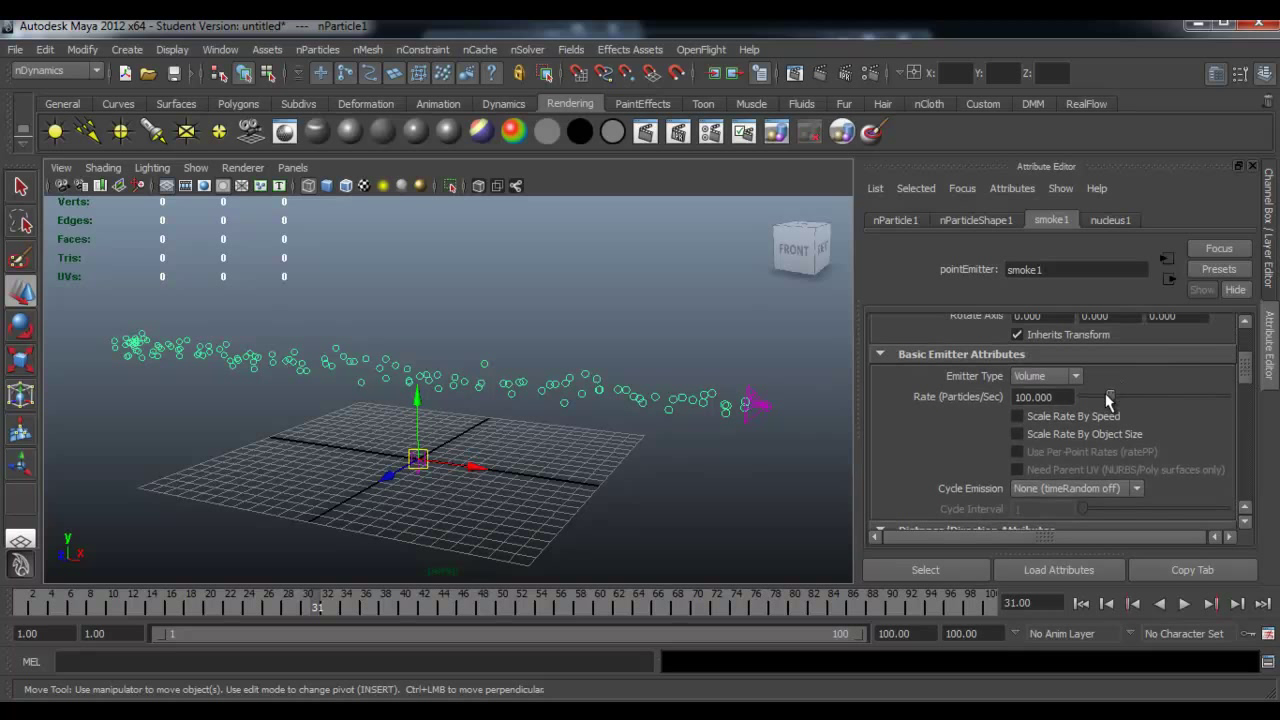
{"action": "left_click_drag", "start_coordinate": [1110, 402], "coordinate": [1122, 402]}
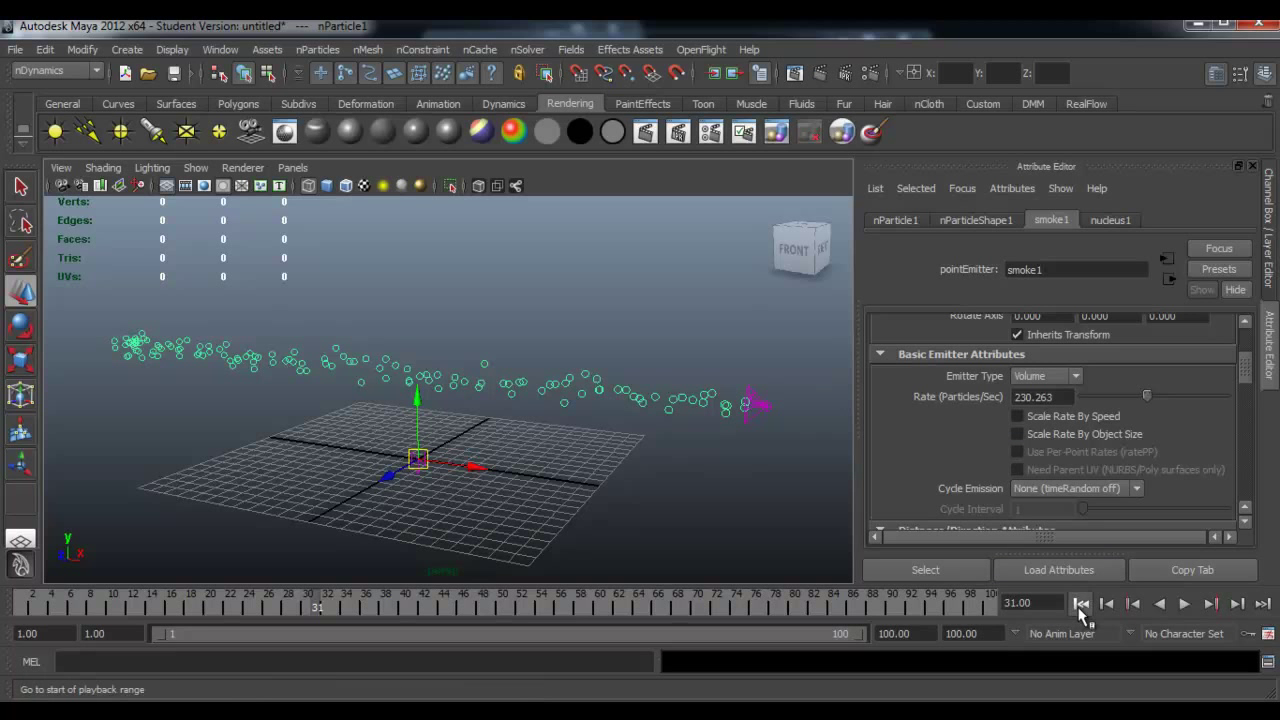
{"action": "left_click", "coordinate": [1080, 603]}
{"action": "left_click", "coordinate": [1183, 603]}
{"action": "left_click", "coordinate": [1185, 604]}
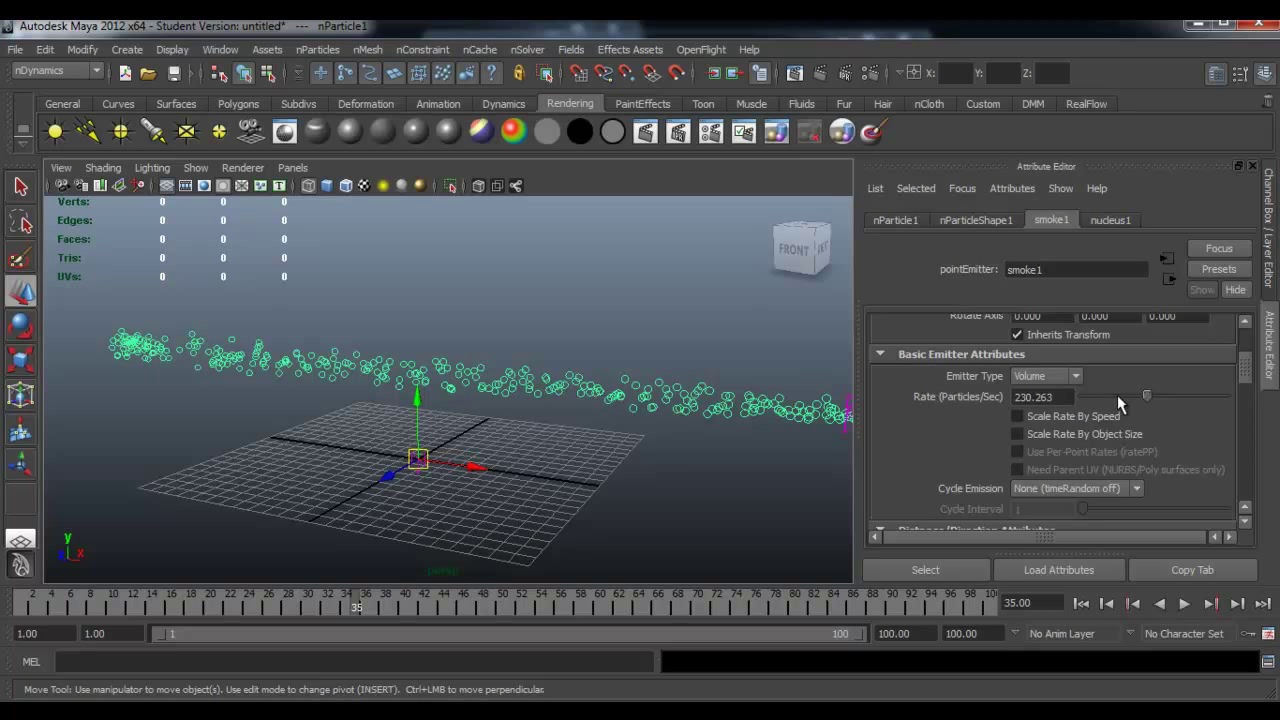
Lower the Rate to 46.053 particles/sec and replay to check the sparser trail
{"action": "left_click_drag", "start_coordinate": [1117, 397], "coordinate": [1096, 397]}
{"action": "left_click", "coordinate": [1081, 603]}
{"action": "left_click", "coordinate": [1184, 606]}
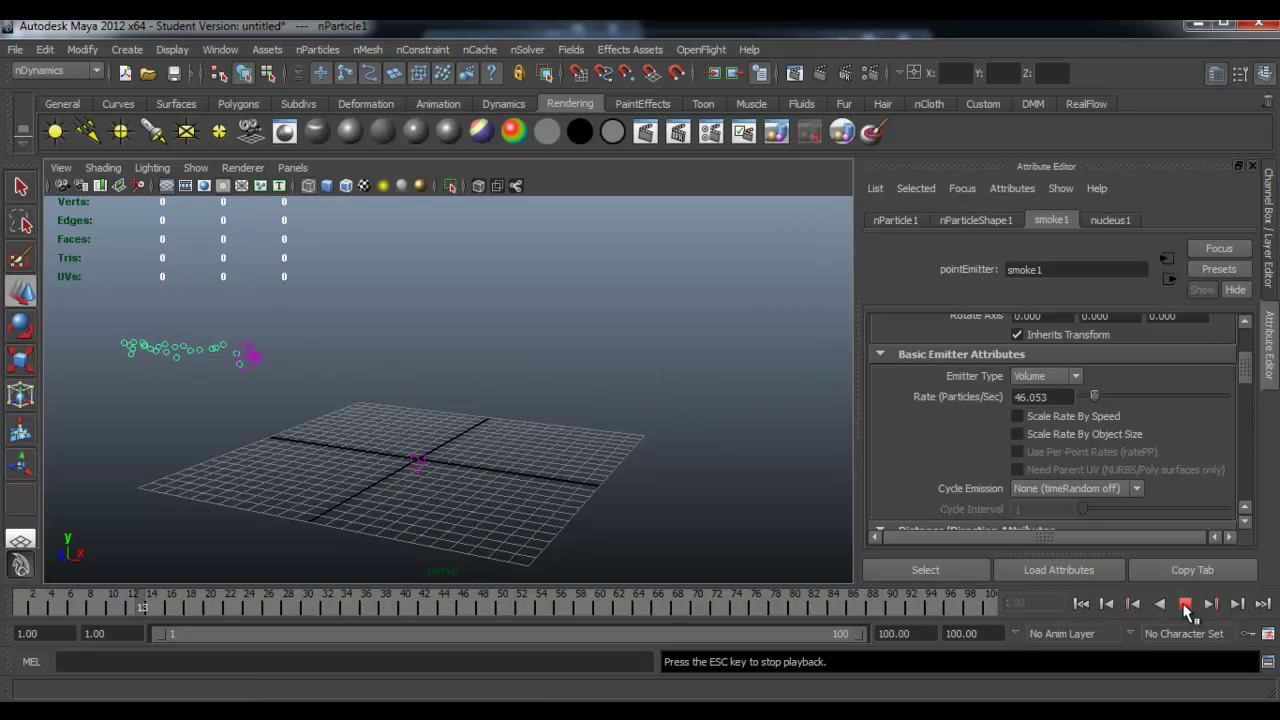
{"action": "left_click", "coordinate": [1081, 603]}
{"action": "left_click", "coordinate": [1184, 604]}
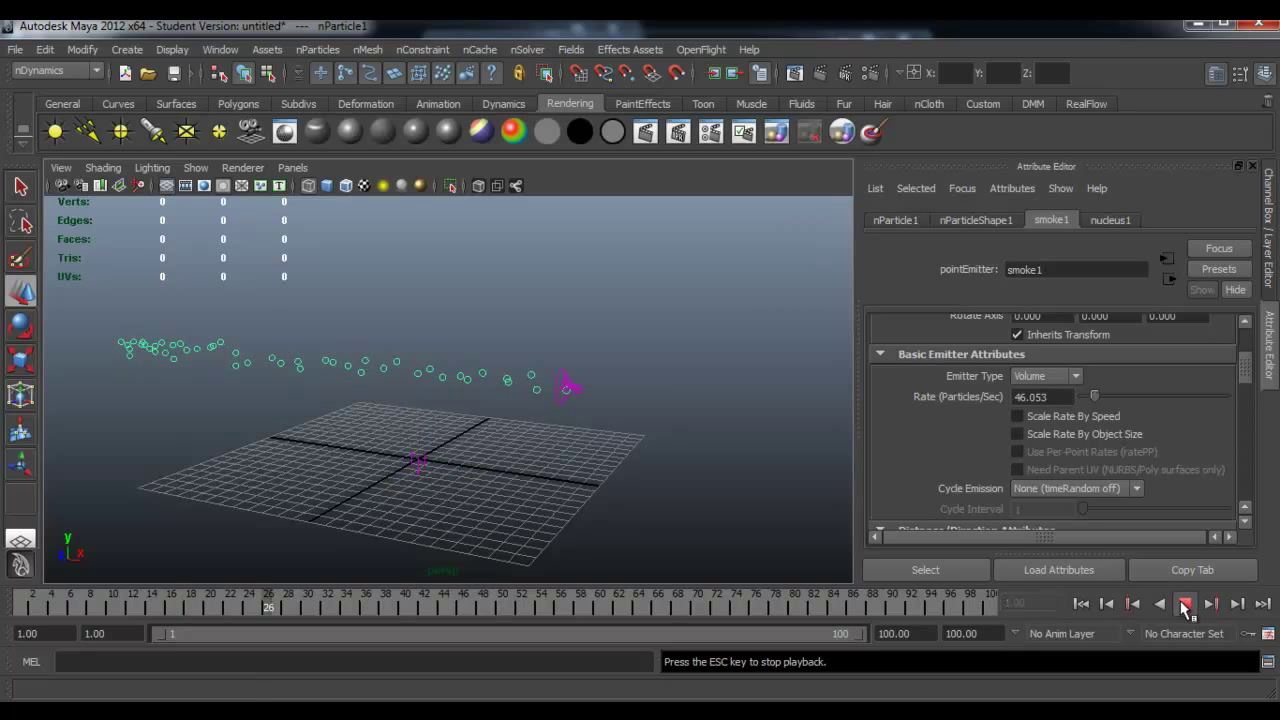
{"action": "left_click", "coordinate": [1184, 606]}
{"action": "left_click", "coordinate": [772, 508]}
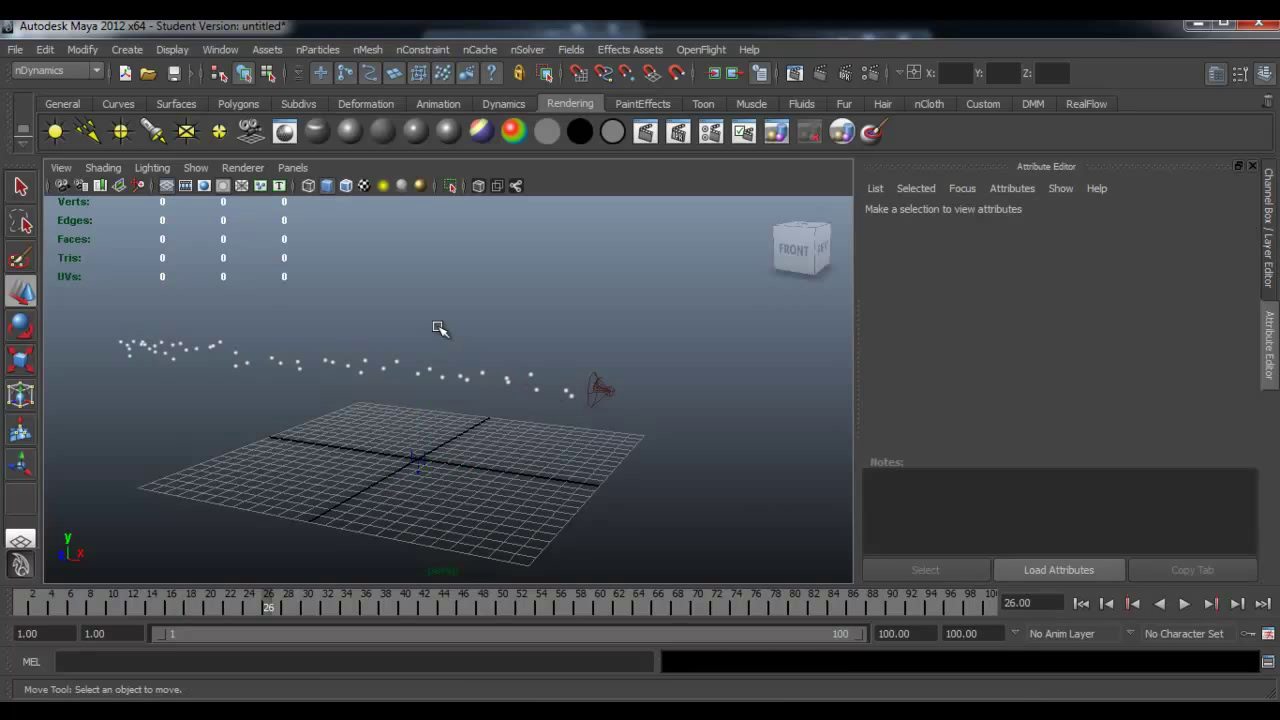
{"action": "left_click", "coordinate": [482, 384]}
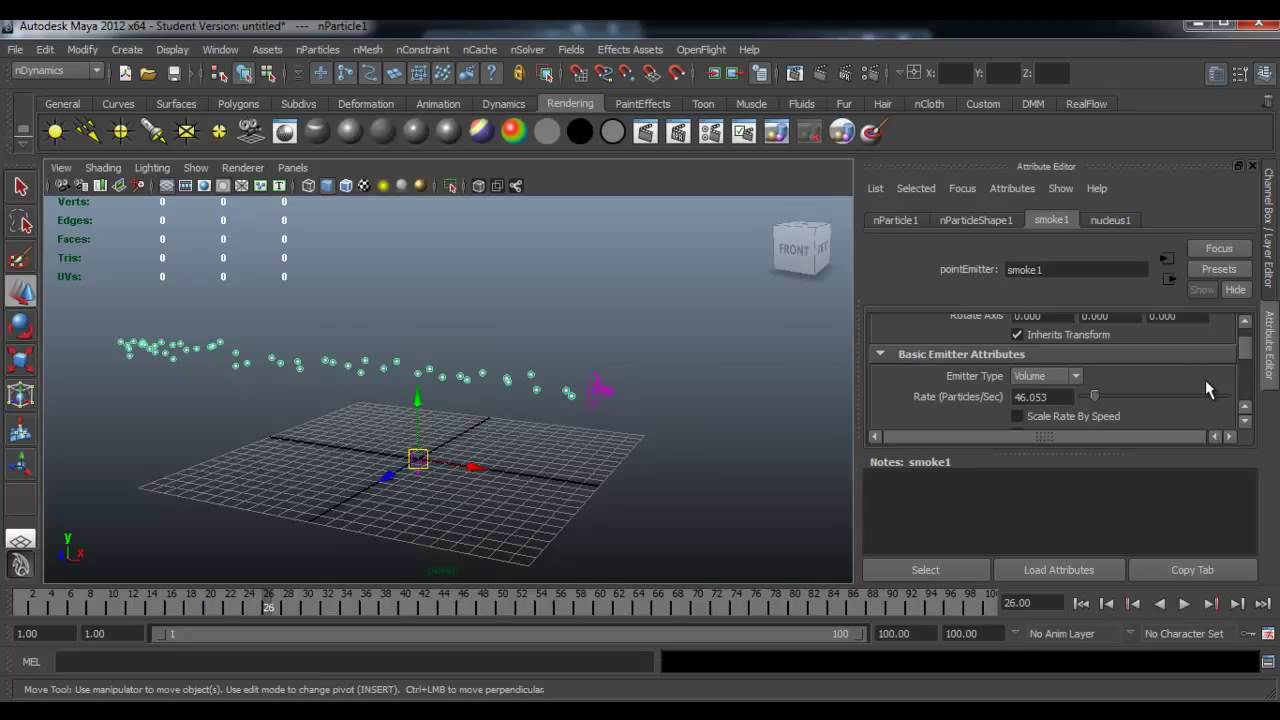
{"action": "left_click_drag", "start_coordinate": [1207, 446], "coordinate": [1207, 546]}
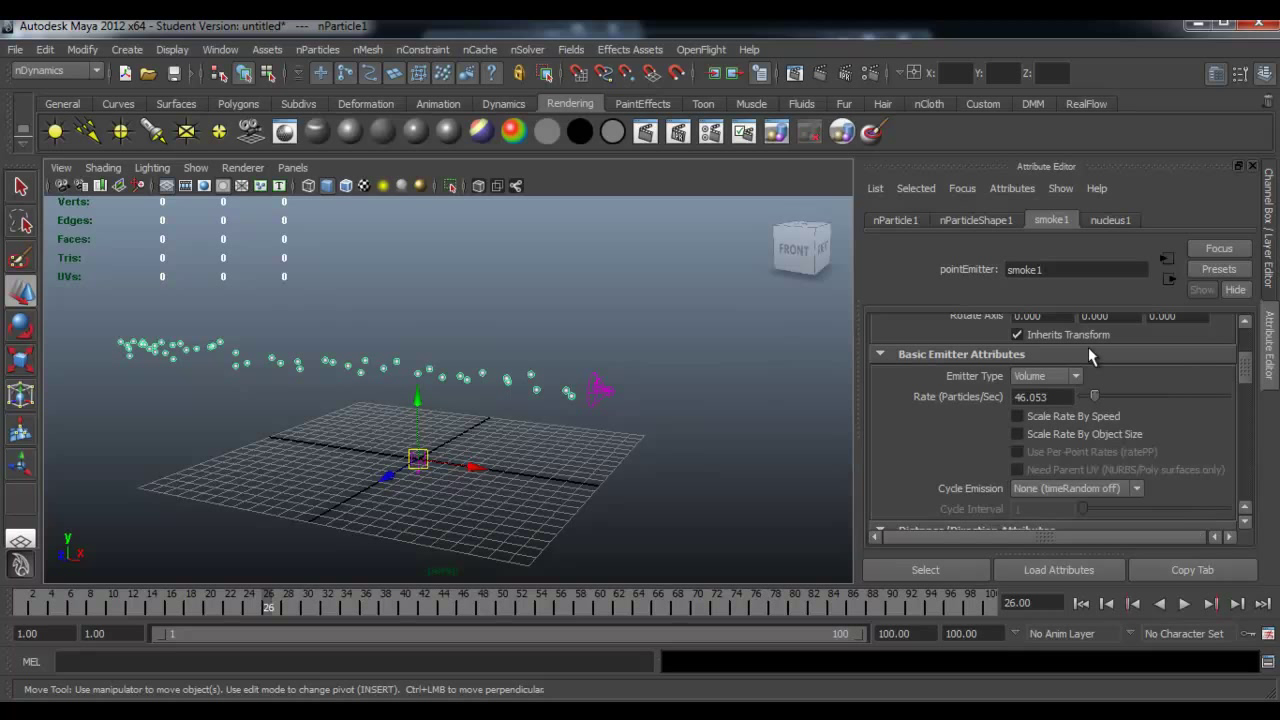
On nParticleShape1, set Lifespan Mode to Constant with a Lifespan of 1.5
{"action": "left_click", "coordinate": [963, 222]}
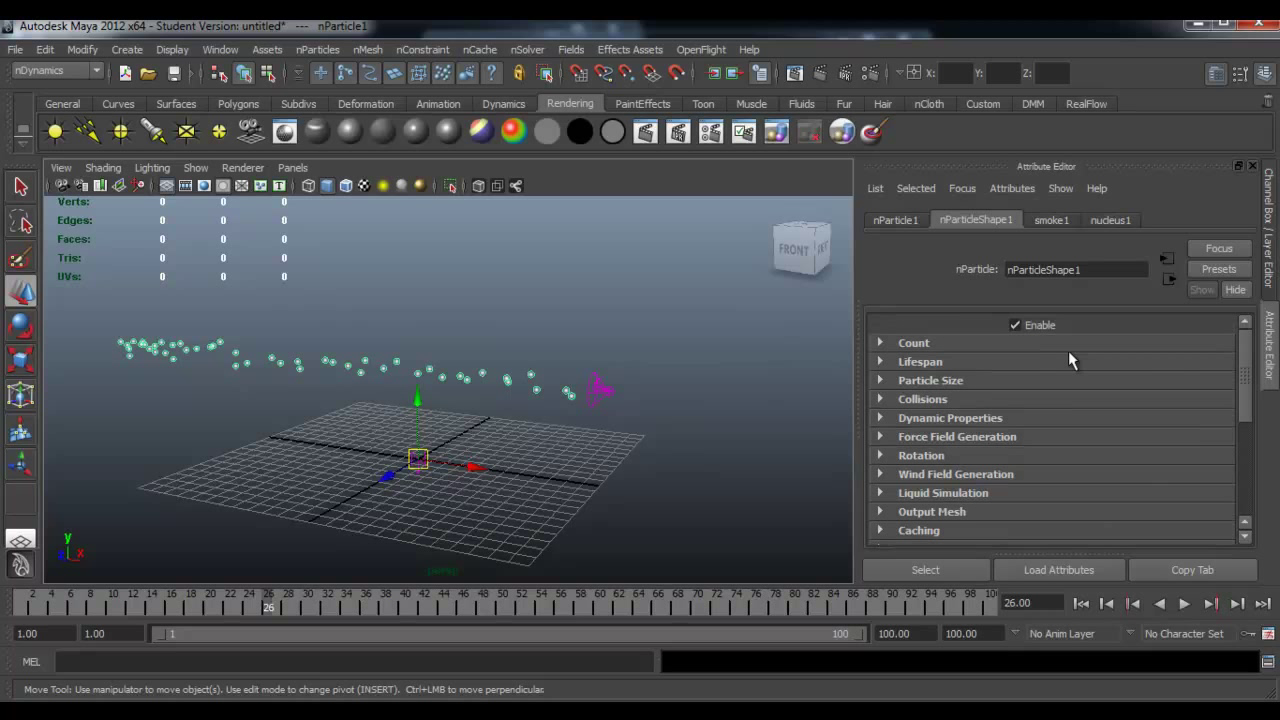
{"action": "left_click", "coordinate": [919, 363]}
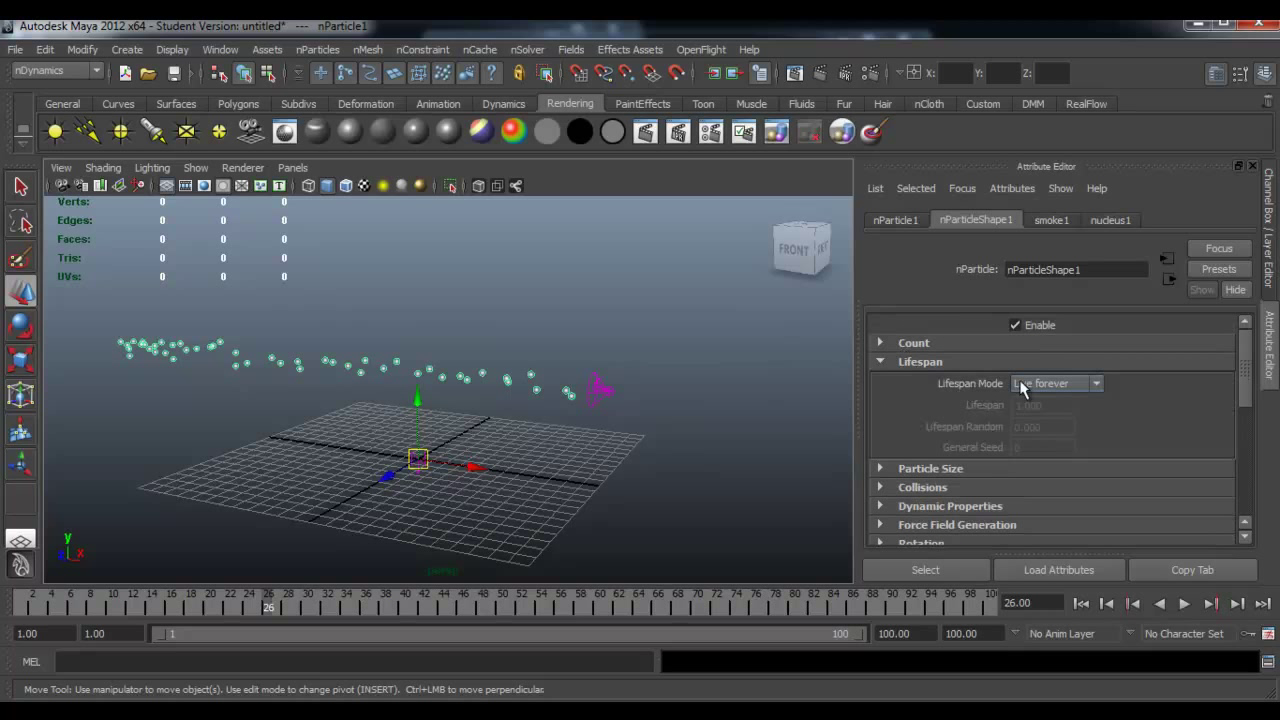
{"action": "left_click", "coordinate": [1024, 386]}
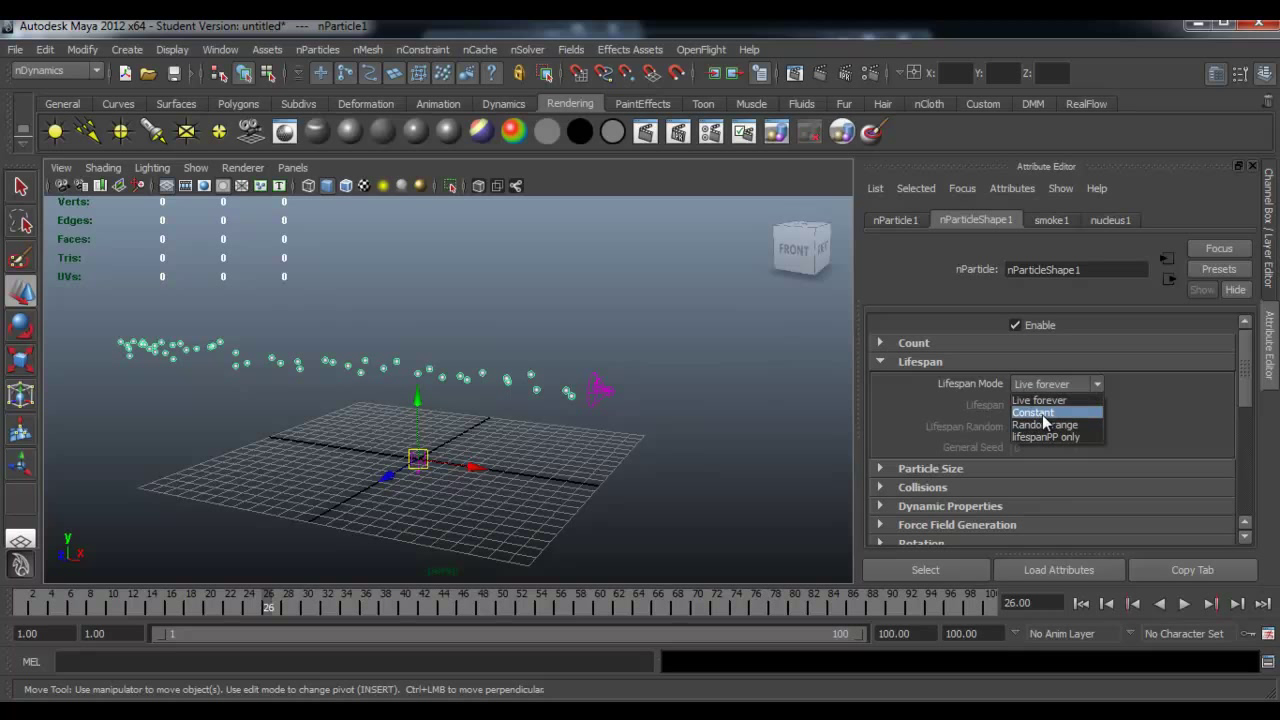
{"action": "left_click", "coordinate": [1042, 414]}
{"action": "left_click", "coordinate": [1041, 408]}
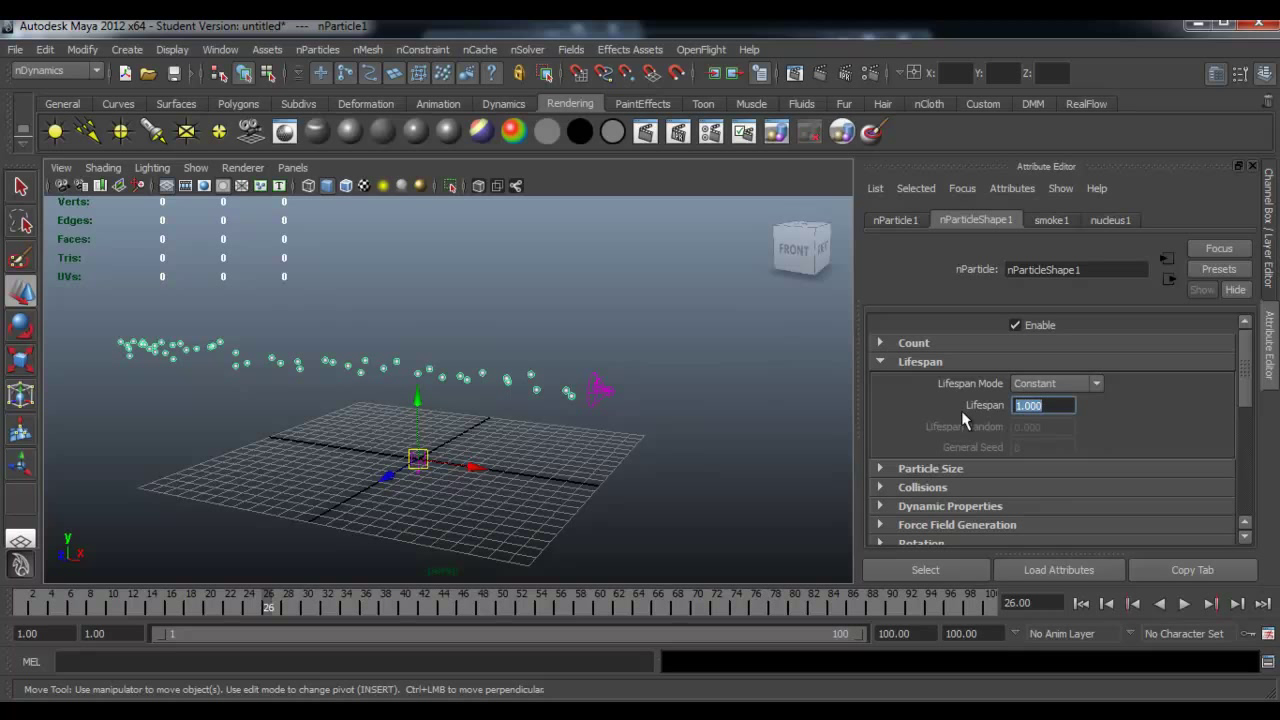
{"action": "type", "text": "1.5"}
{"action": "type", "text": "00"}
Play the simulation from frame 1 to check the shortened trail, then rewind
{"action": "left_click", "coordinate": [1081, 603]}
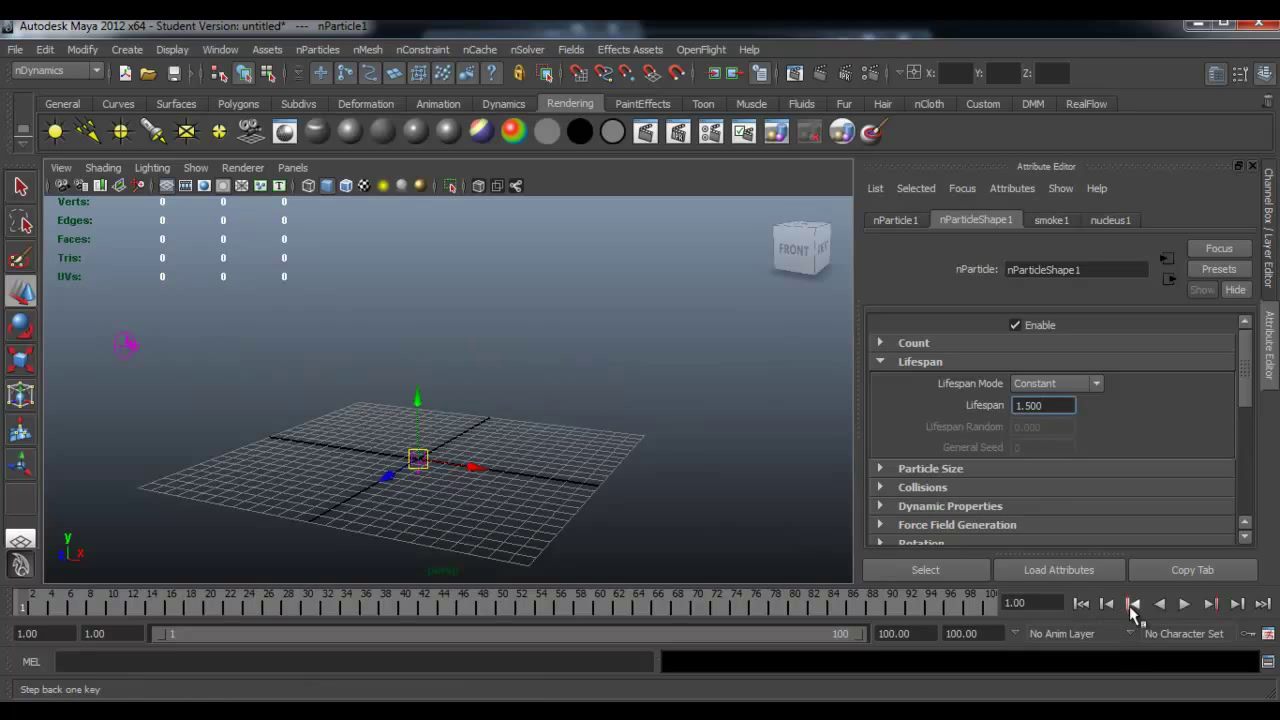
{"action": "left_click", "coordinate": [1184, 604]}
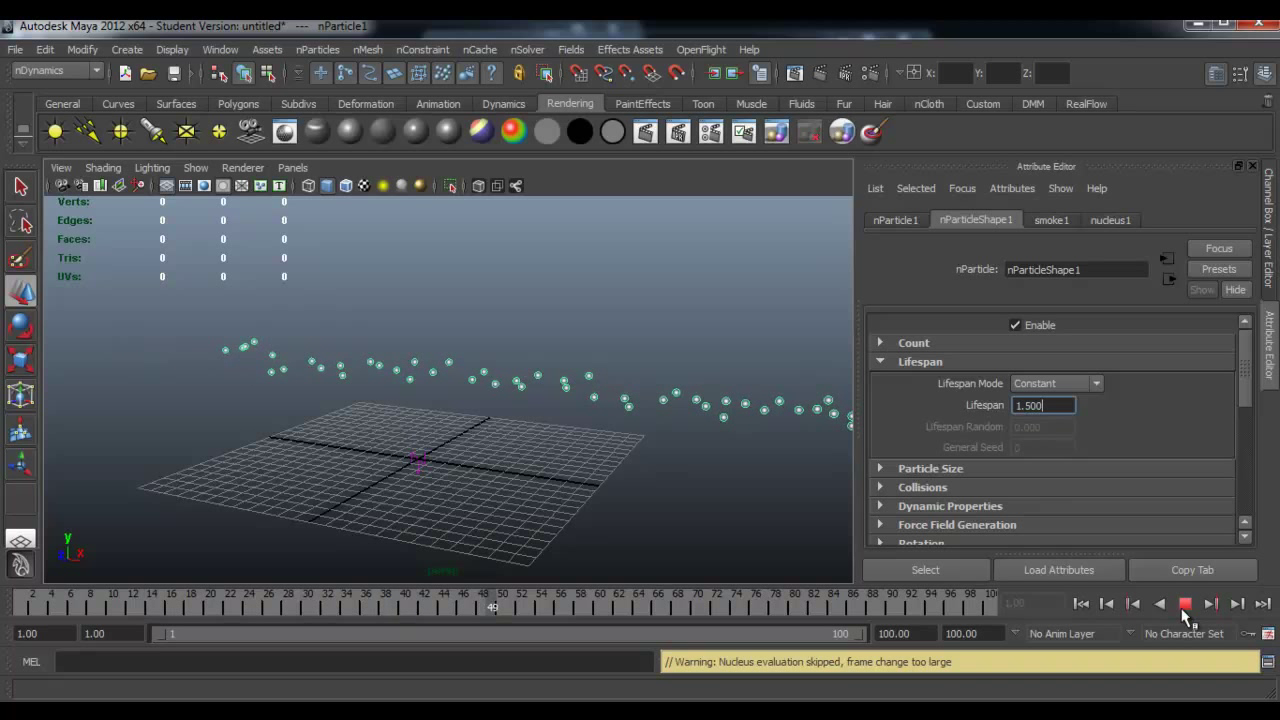
{"action": "left_click", "coordinate": [1185, 605]}
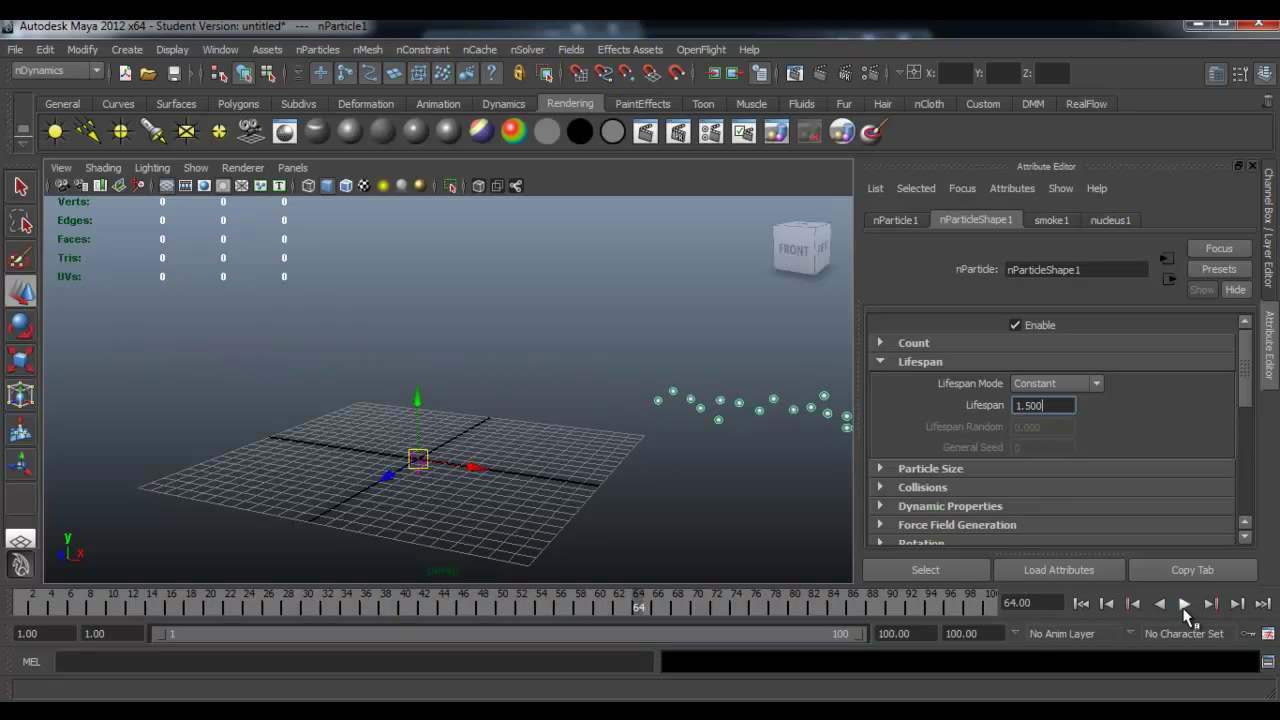
{"action": "left_click", "coordinate": [1083, 604]}
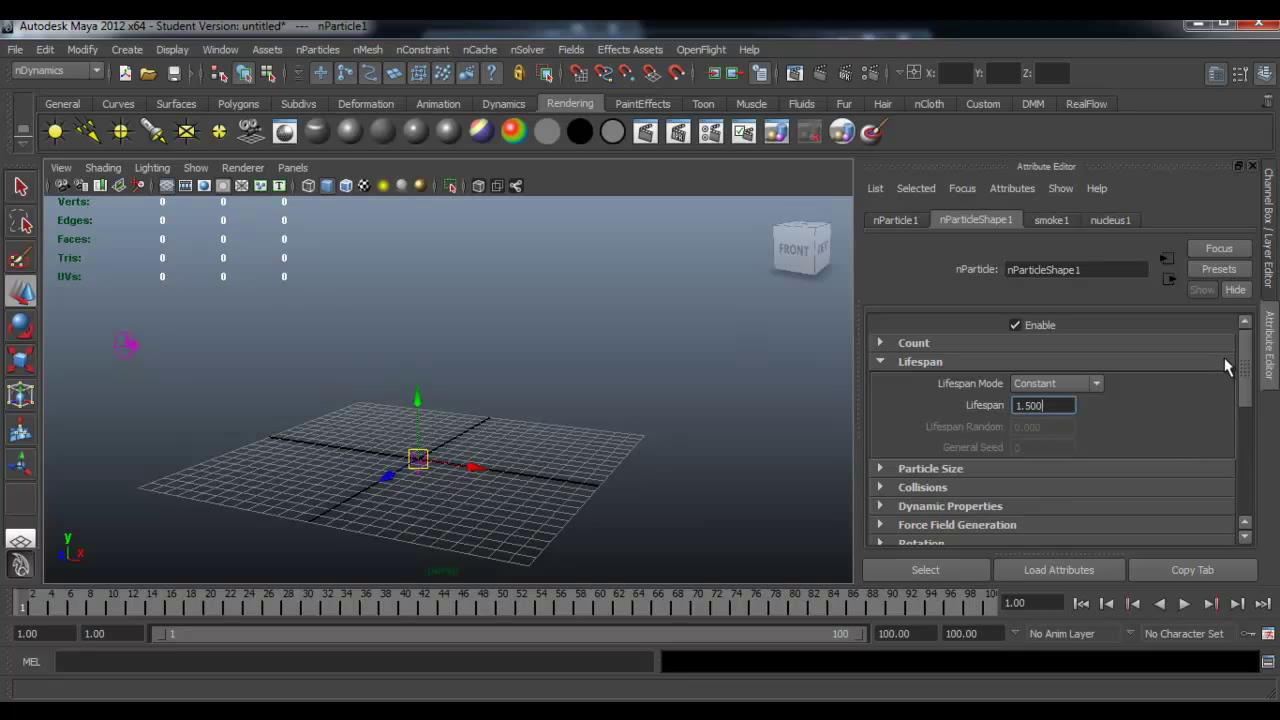
Expand nParticleShape1's Particle Size section and replay the smoke trail from frame 1
{"action": "left_click_drag", "start_coordinate": [1249, 378], "coordinate": [1247, 410]}
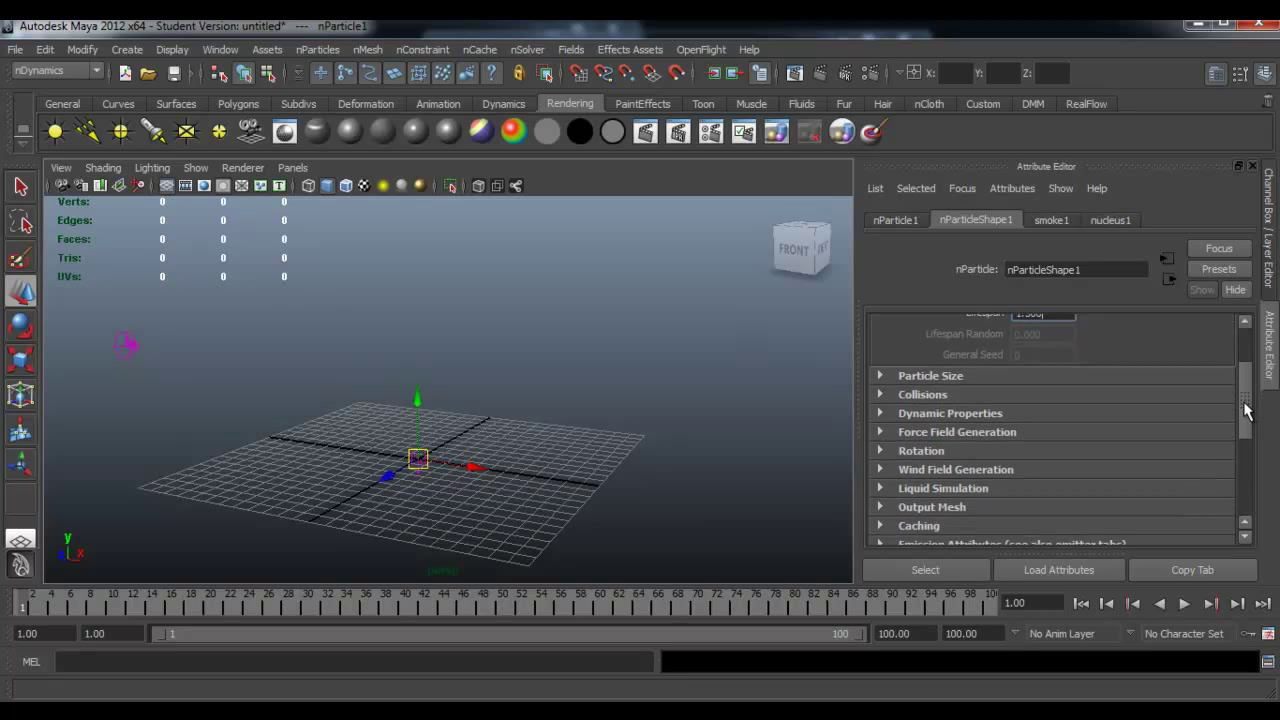
{"action": "left_click", "coordinate": [930, 377]}
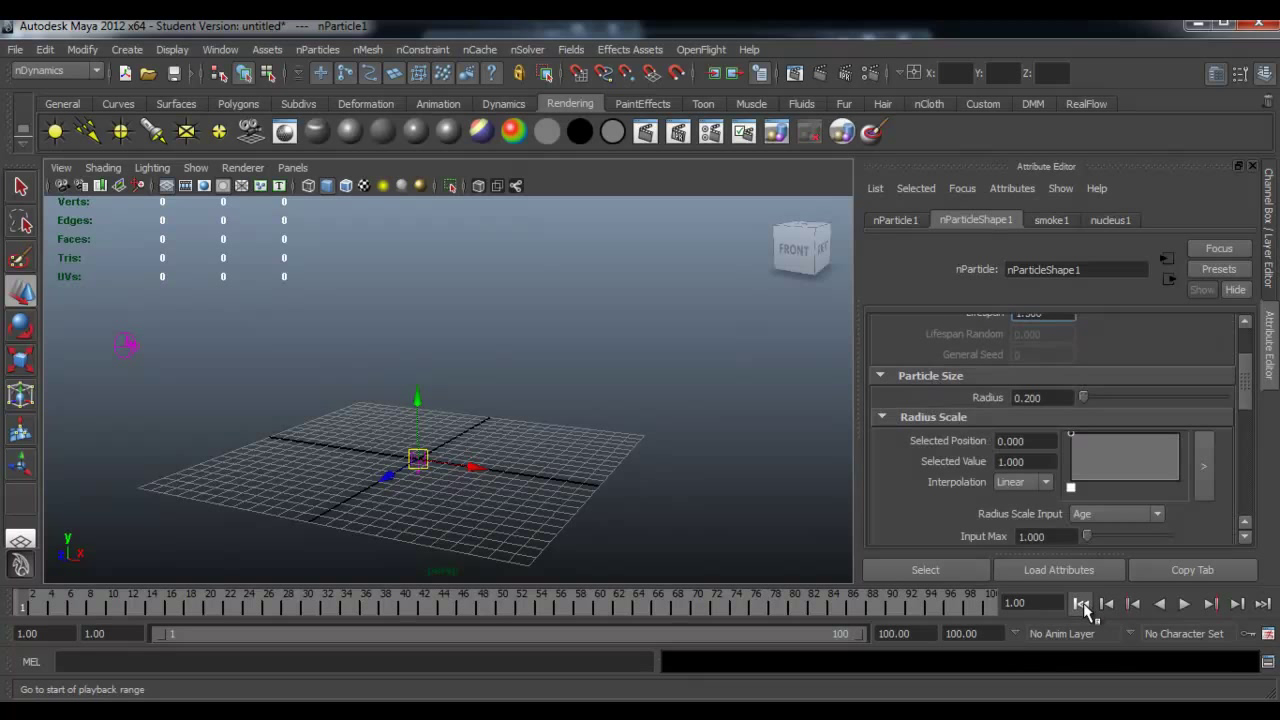
{"action": "left_click", "coordinate": [1188, 603]}
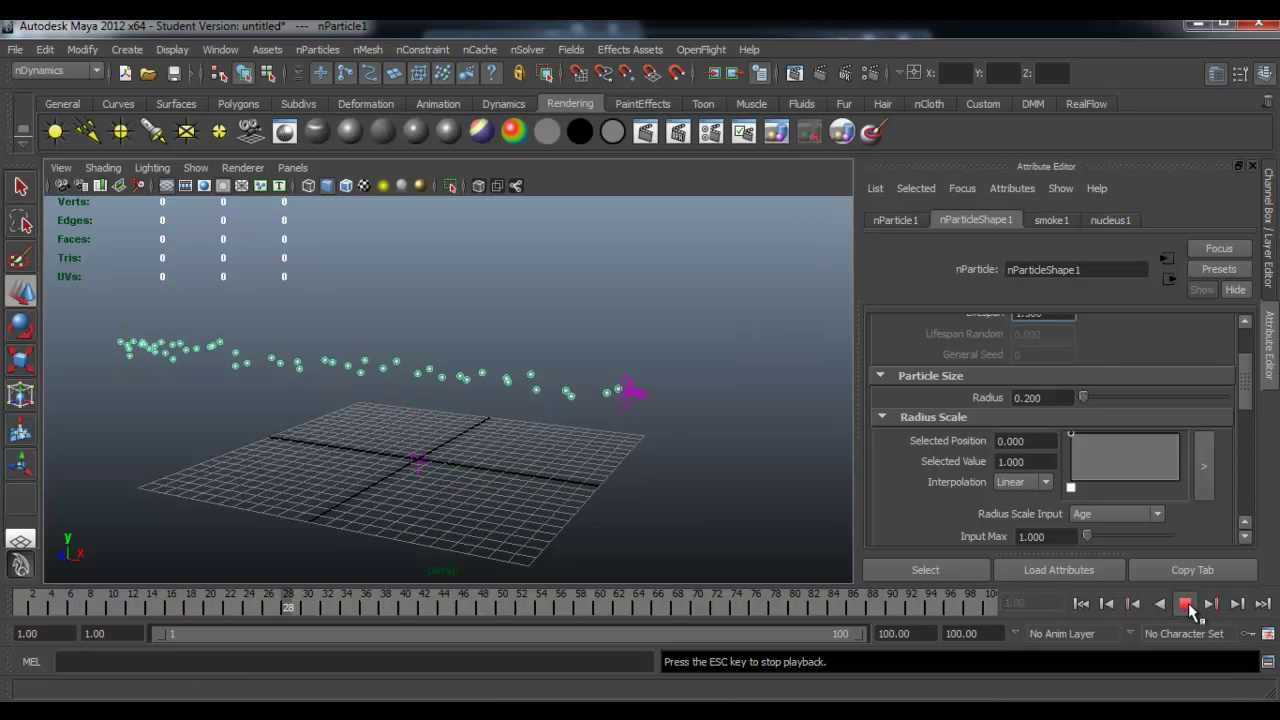
{"action": "left_click", "coordinate": [1188, 603]}
Set the particle Radius to 7 so the puffs overlap into a thick mass
{"action": "left_click_drag", "start_coordinate": [1248, 380], "coordinate": [1248, 388]}
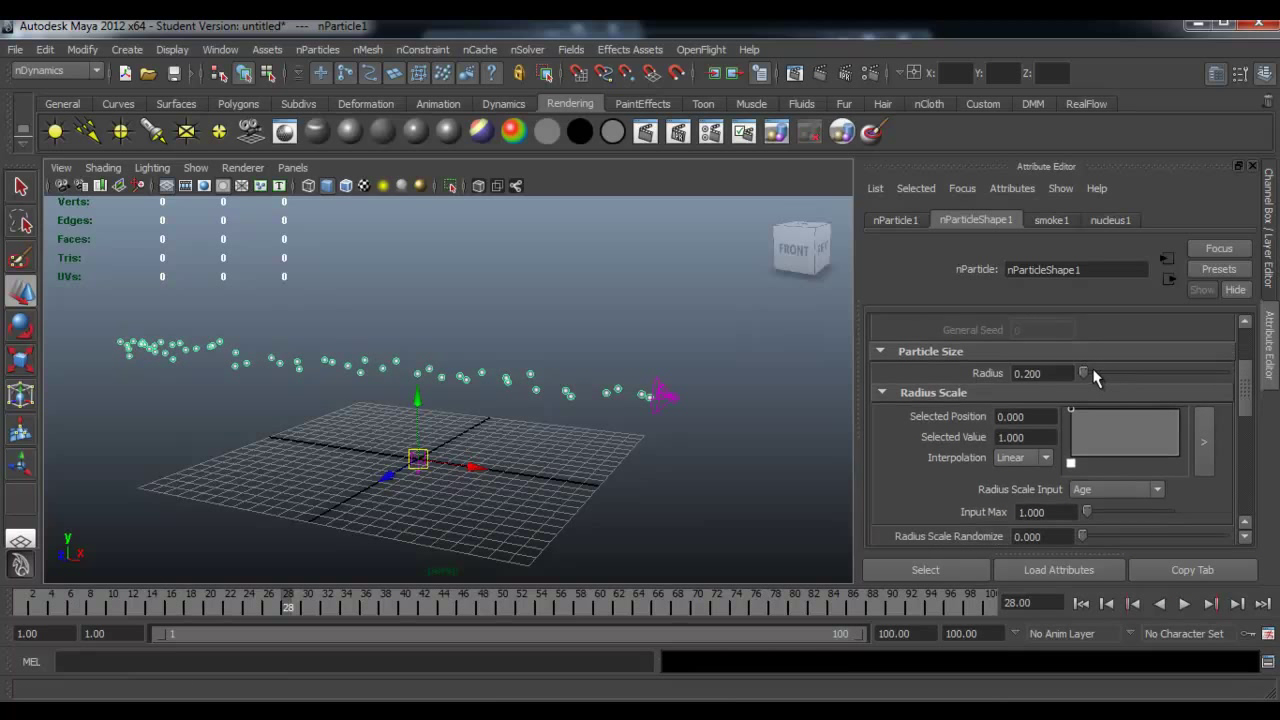
{"action": "left_click_drag", "start_coordinate": [1083, 373], "coordinate": [1122, 373]}
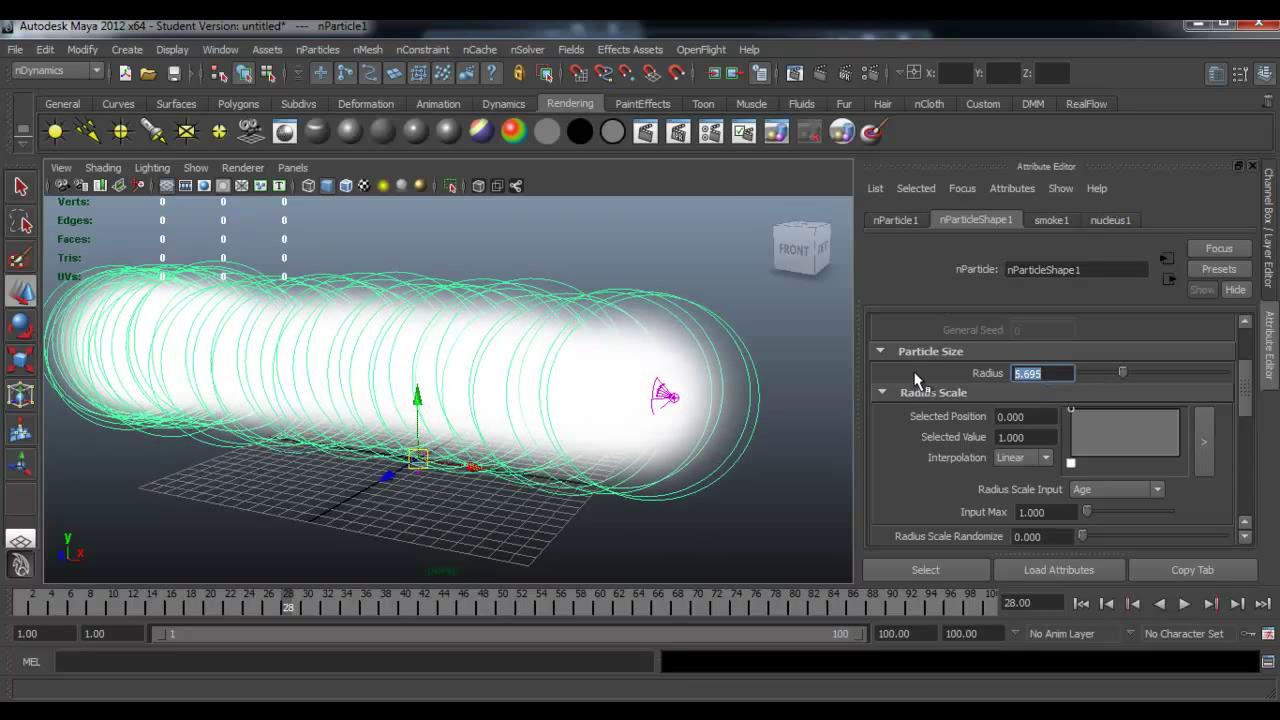
{"action": "type", "text": "7"}
{"action": "key", "text": "Return"}
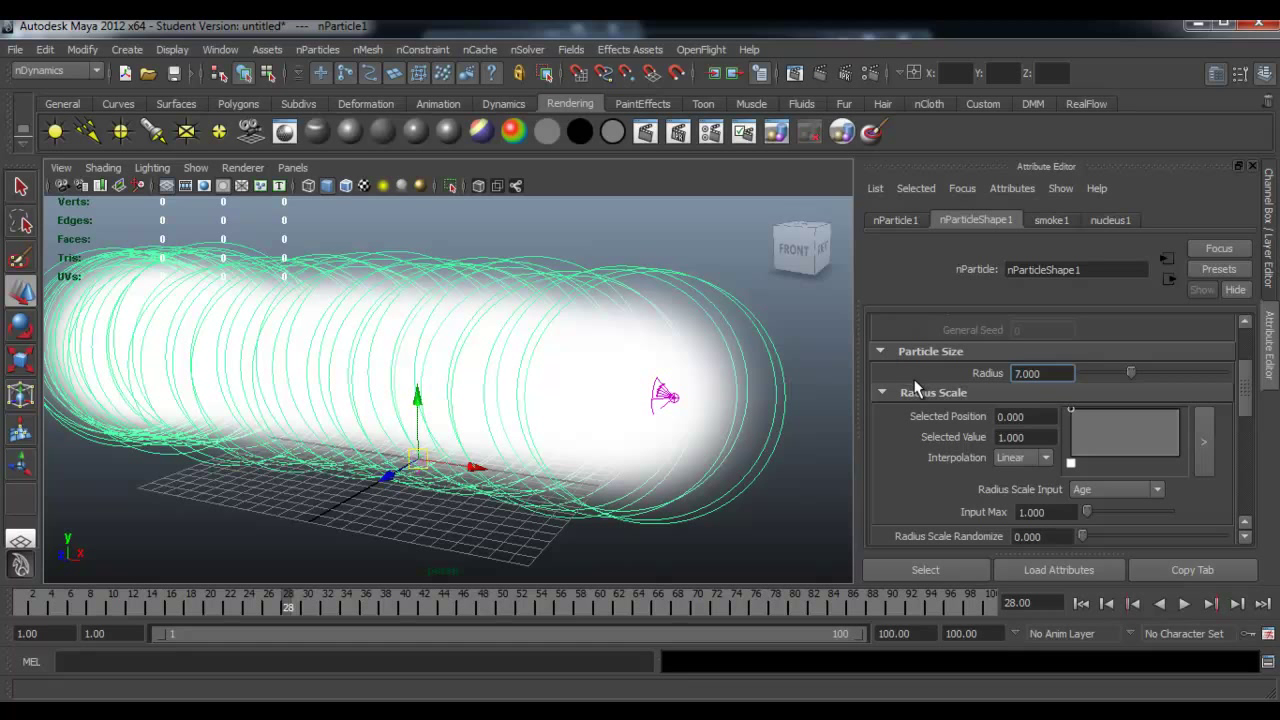
{"action": "scroll", "coordinate": [1245, 385], "scroll_direction": "up", "scroll_amount": 1}
{"action": "scroll", "coordinate": [1245, 385], "scroll_direction": "down", "scroll_amount": 2}
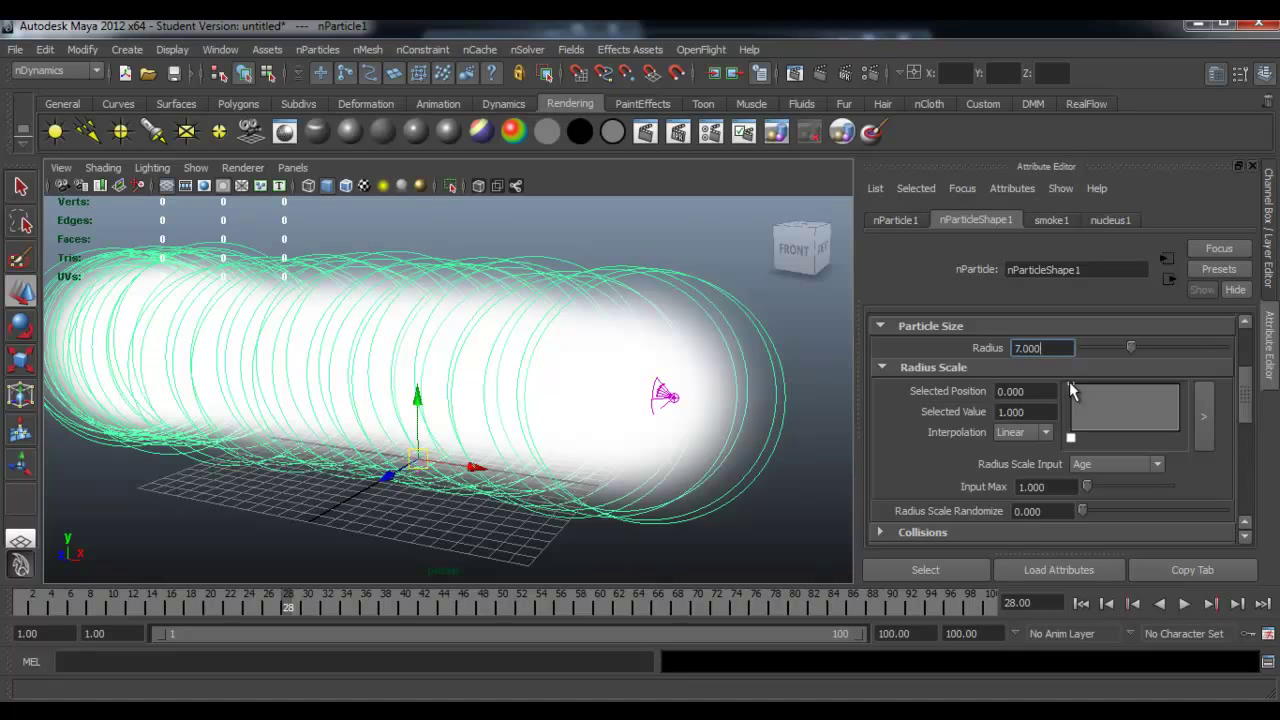
Shape the Radius Scale ramp: start about 0.08, with a value-1 point at position 1
{"action": "mouse_move", "coordinate": [1070, 382]}
{"action": "left_mouse_down"}
{"action": "mouse_move", "coordinate": [1063, 428]}
{"action": "mouse_move", "coordinate": [1056, 419]}
{"action": "left_mouse_up"}
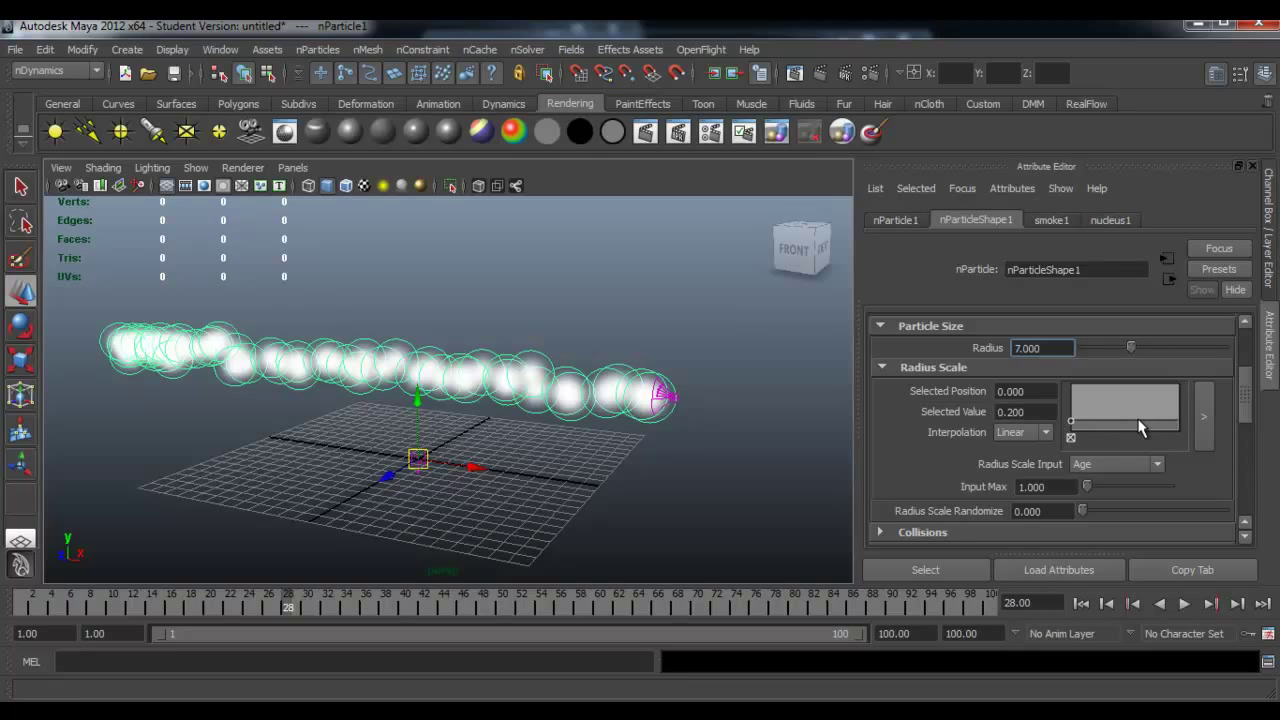
{"action": "left_click_drag", "start_coordinate": [1140, 428], "coordinate": [1159, 387]}
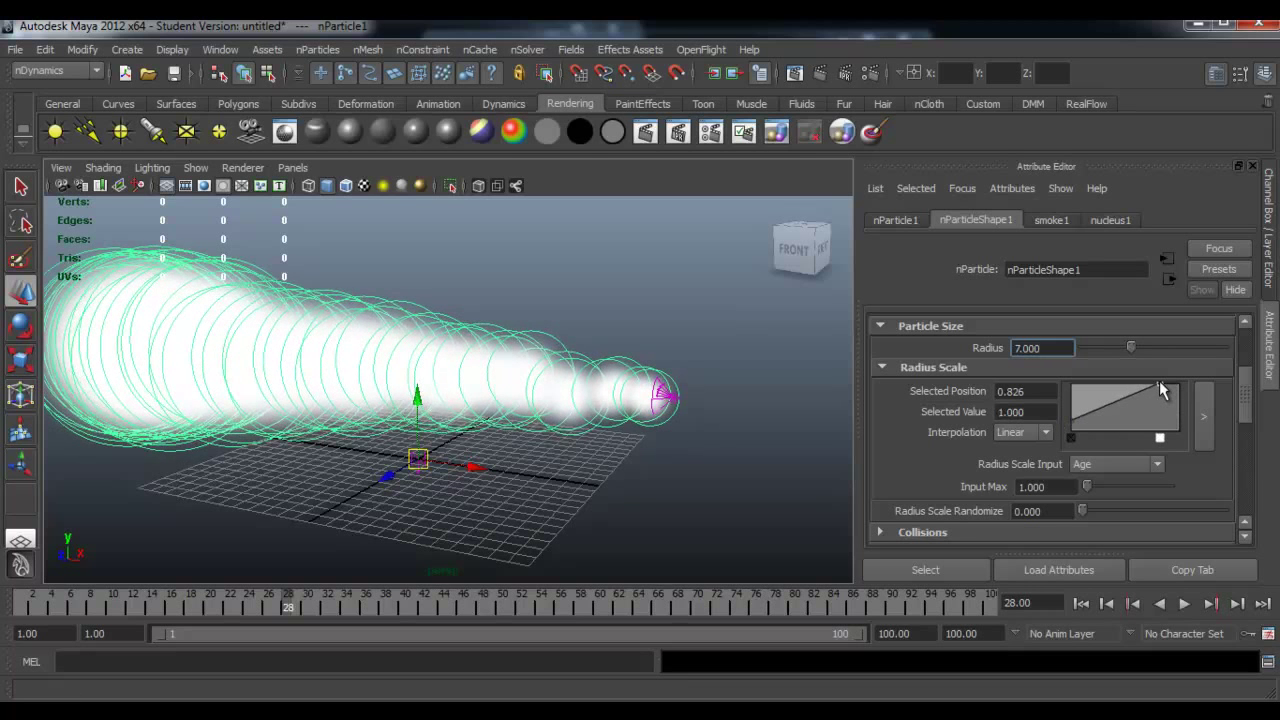
{"action": "mouse_move", "coordinate": [1159, 381]}
{"action": "left_mouse_down"}
{"action": "mouse_move", "coordinate": [1176, 382]}
{"action": "mouse_move", "coordinate": [1121, 386]}
{"action": "left_mouse_up"}
{"action": "left_click_drag", "start_coordinate": [1071, 421], "coordinate": [1068, 430]}
Replay the simulation to frame 31 and orbit to view the cone-shaped plume
{"action": "left_click", "coordinate": [1081, 603]}
{"action": "left_click", "coordinate": [1183, 604]}
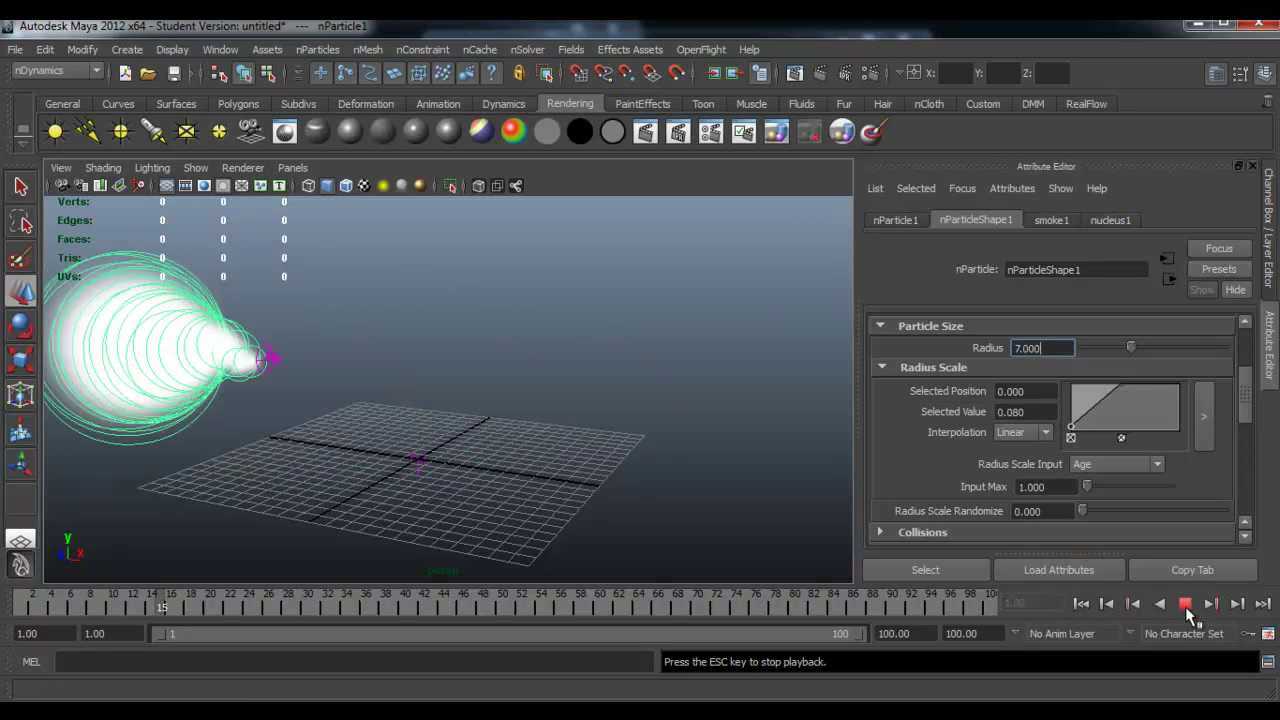
{"action": "left_click", "coordinate": [1185, 604]}
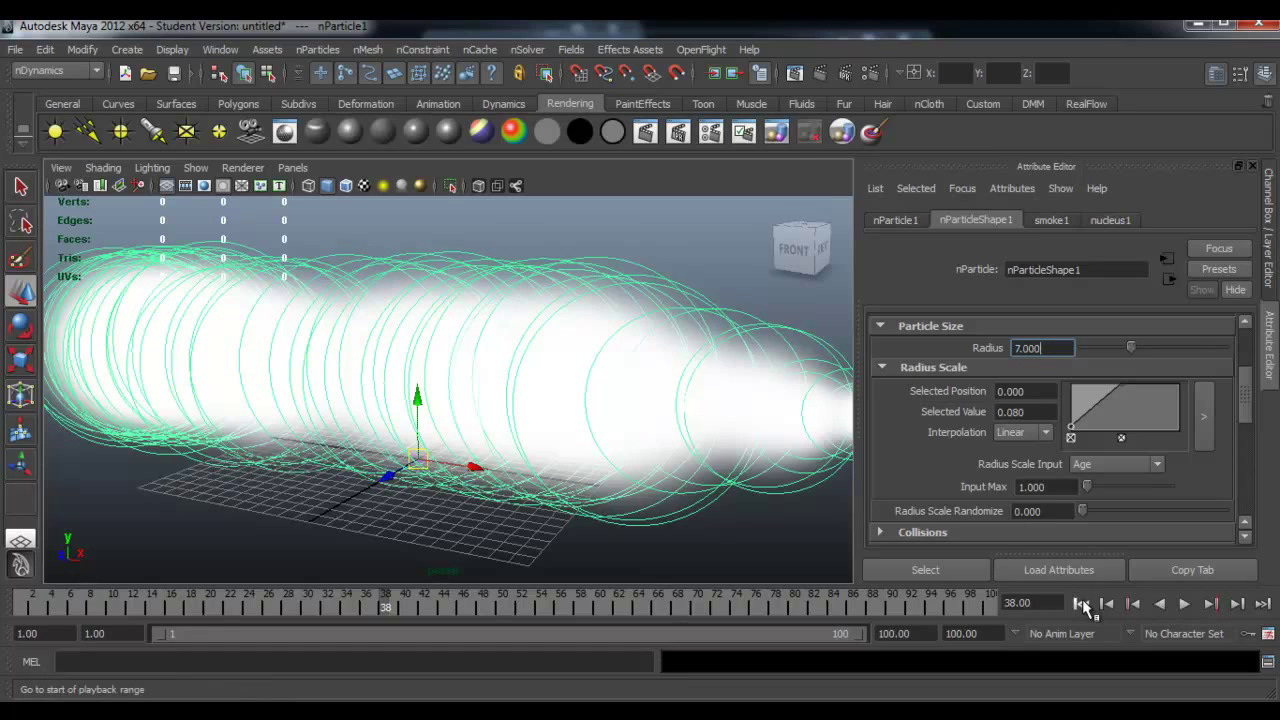
{"action": "left_click", "coordinate": [1081, 603]}
{"action": "left_click", "coordinate": [1183, 604]}
{"action": "left_click", "coordinate": [1184, 605]}
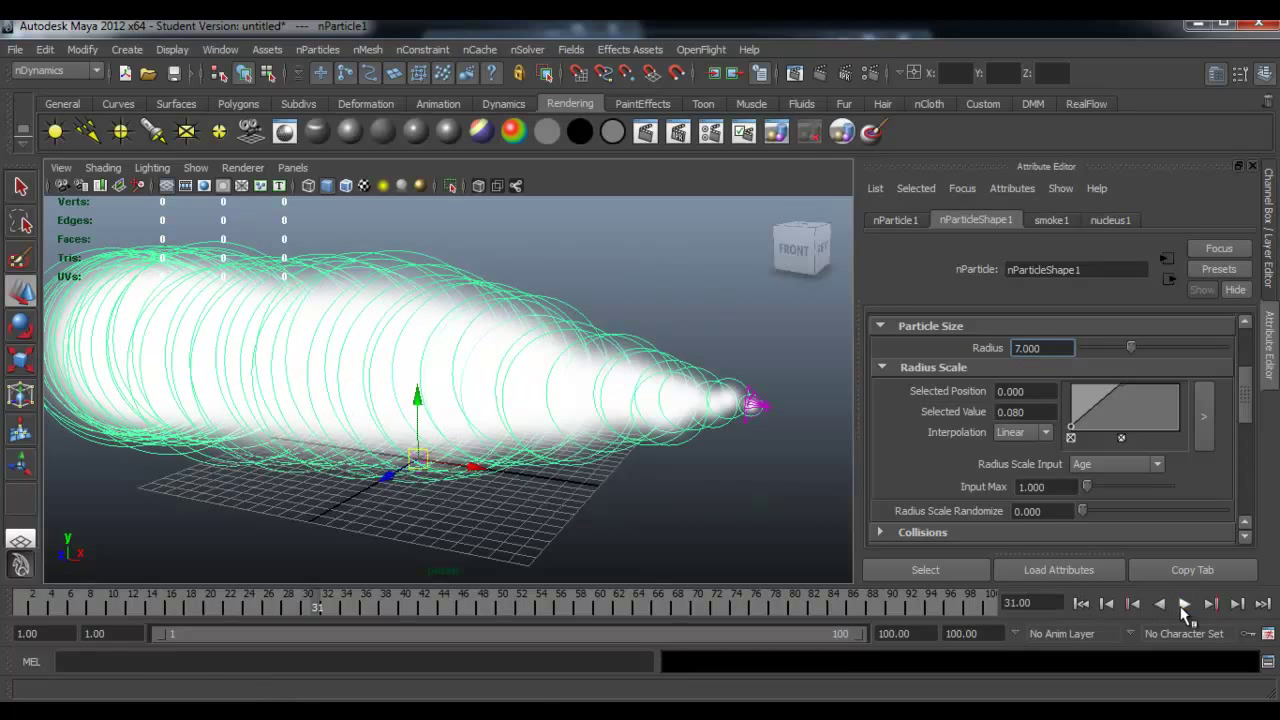
{"action": "left_click_drag", "start_coordinate": [719, 297], "coordinate": [623, 308], "text": "alt"}
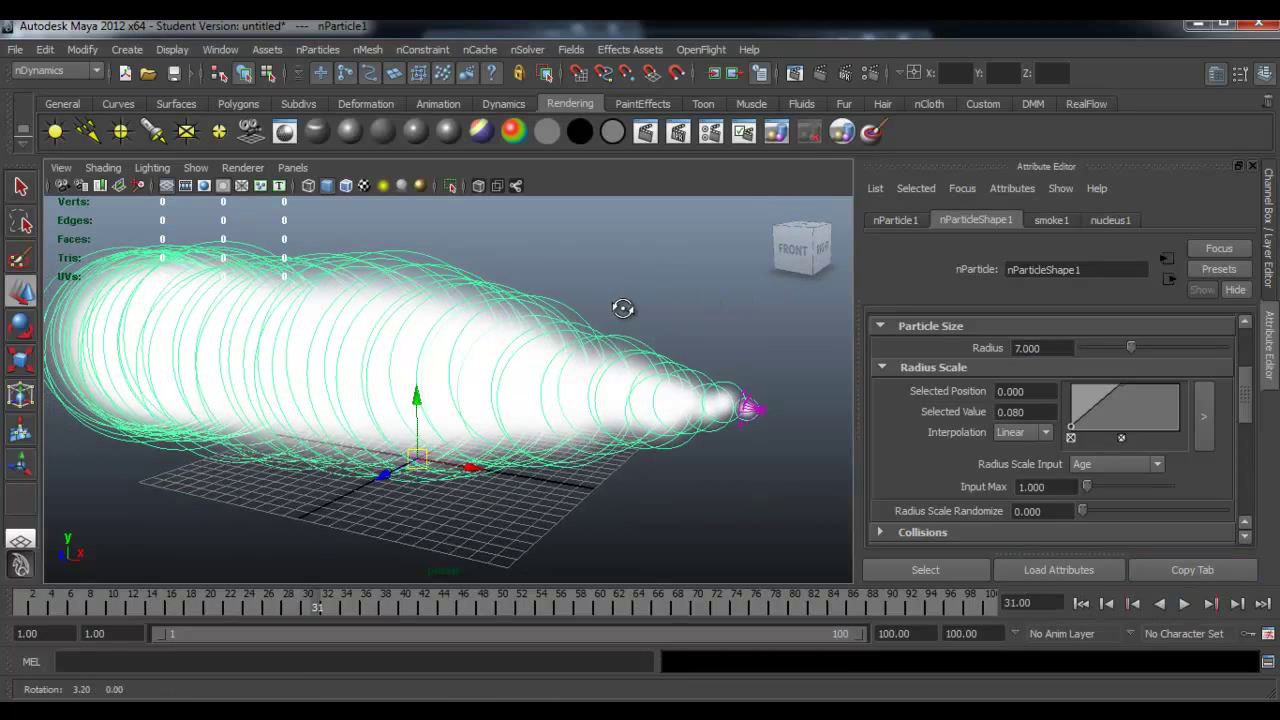
{"action": "middle_click_drag", "start_coordinate": [623, 306], "coordinate": [634, 314], "text": "alt"}
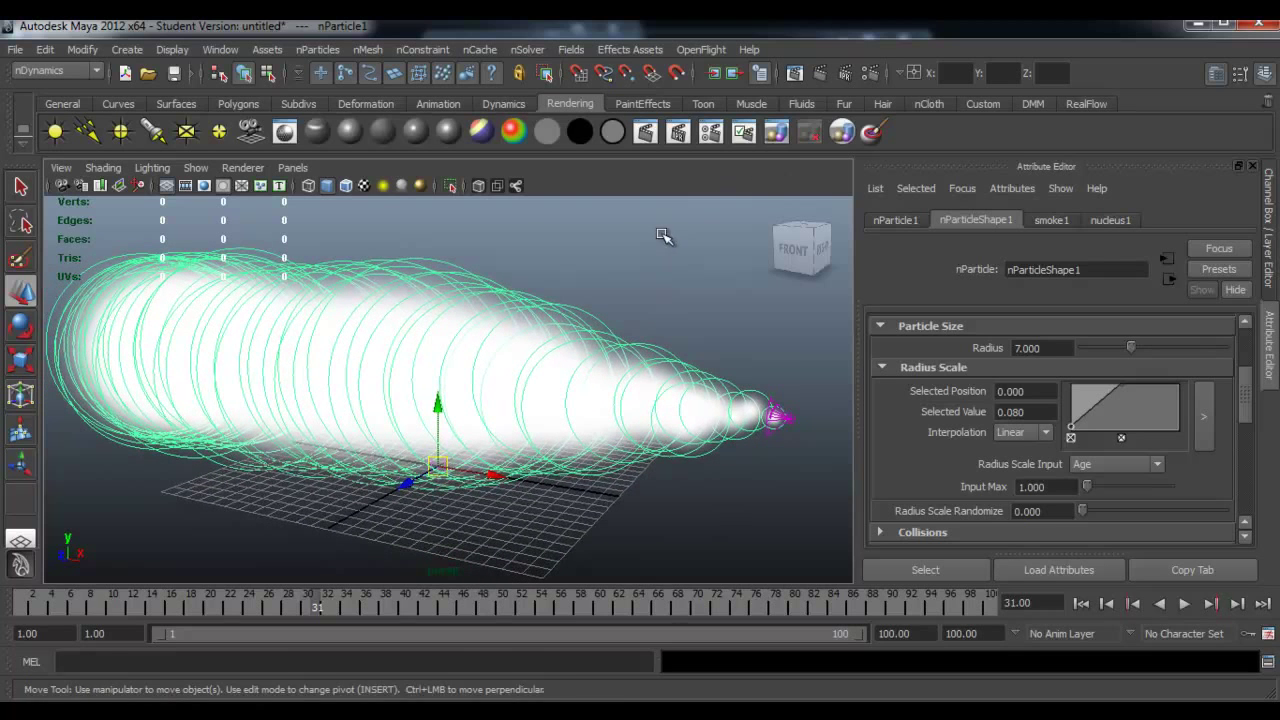
Render frame 31 and keep the image, then expand nParticleShape1's Shading section
{"action": "left_click", "coordinate": [821, 75]}
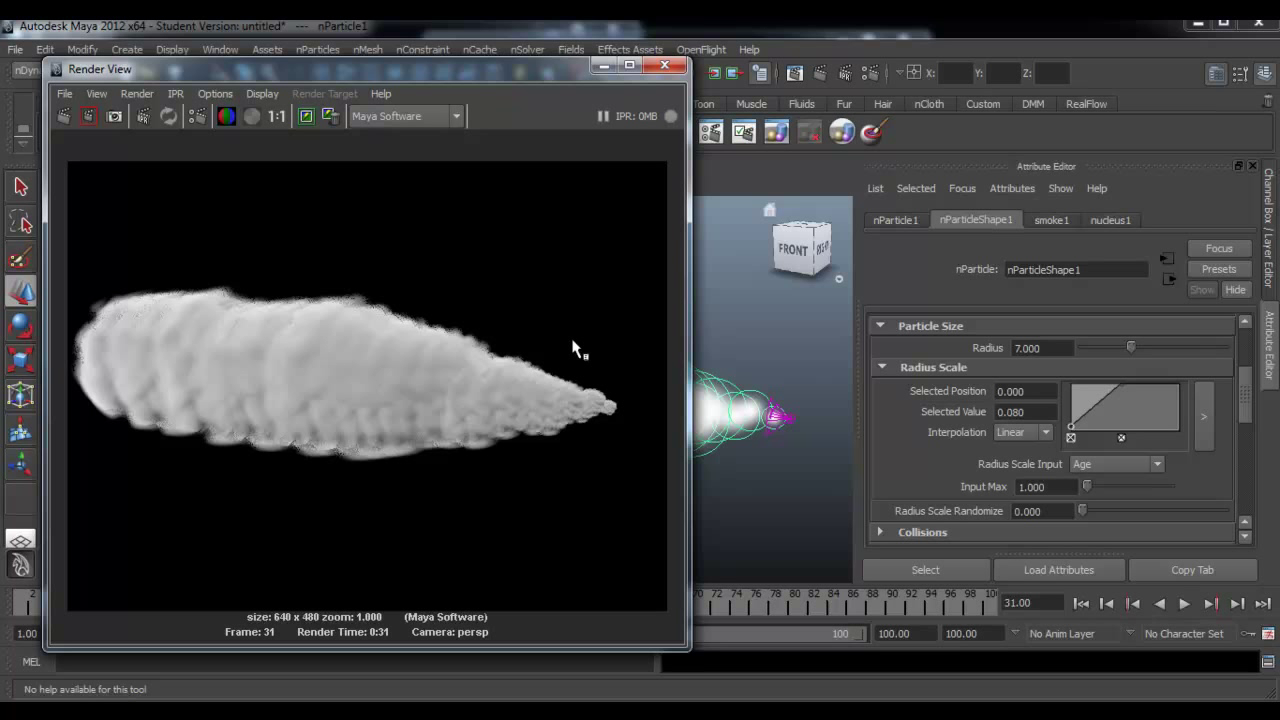
{"action": "left_click", "coordinate": [309, 112]}
{"action": "left_click", "coordinate": [604, 66]}
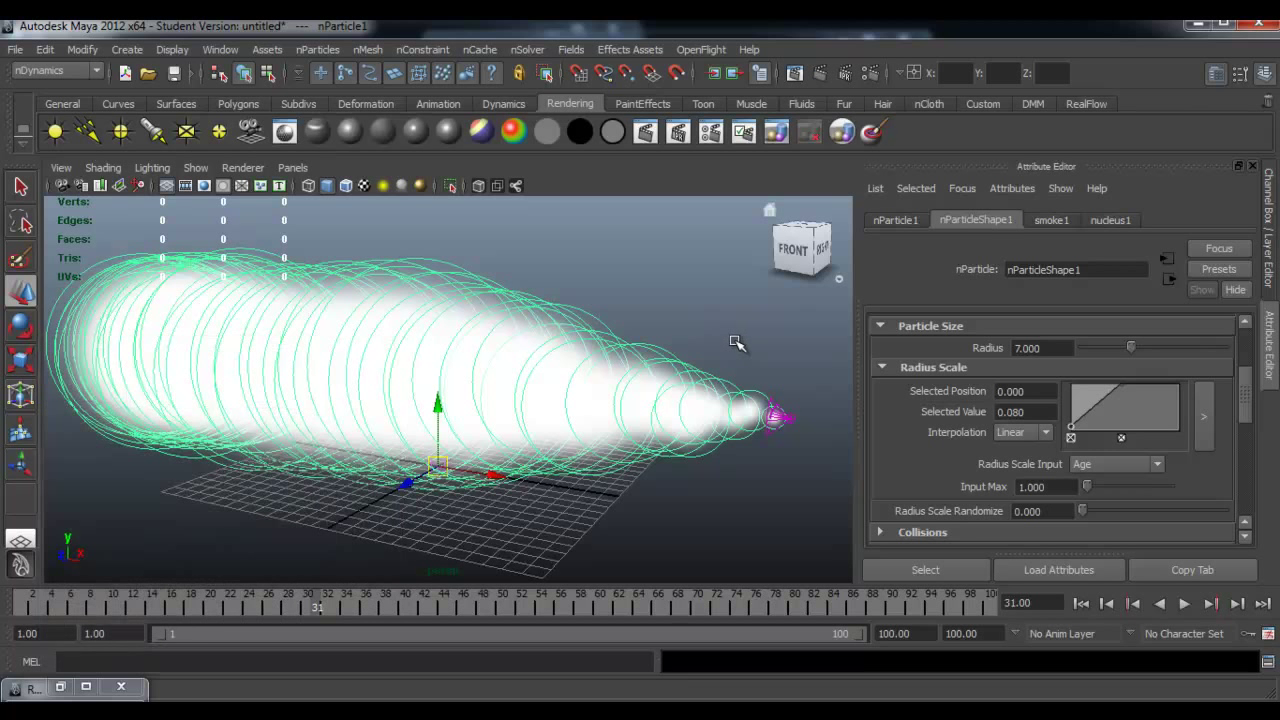
{"action": "mouse_move", "coordinate": [1249, 408]}
{"action": "left_mouse_down"}
{"action": "mouse_move", "coordinate": [1257, 474]}
{"action": "mouse_move", "coordinate": [1153, 477]}
{"action": "left_mouse_up"}
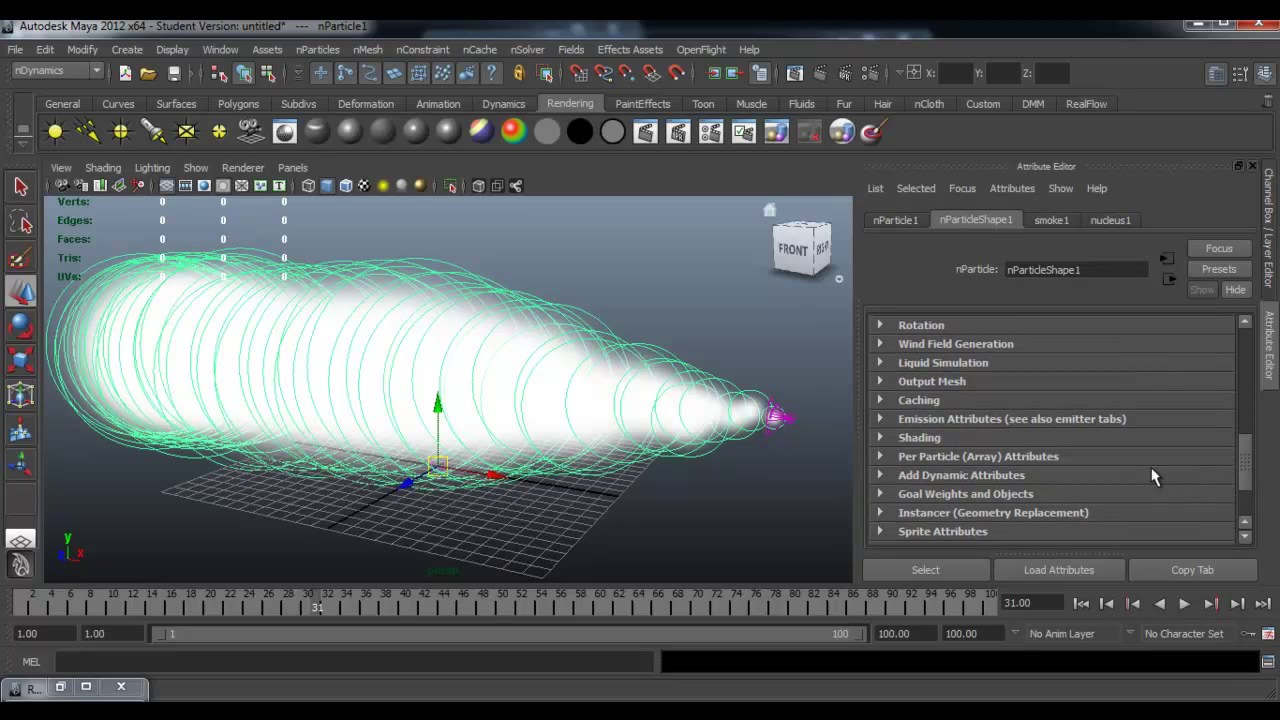
{"action": "left_click", "coordinate": [880, 437]}
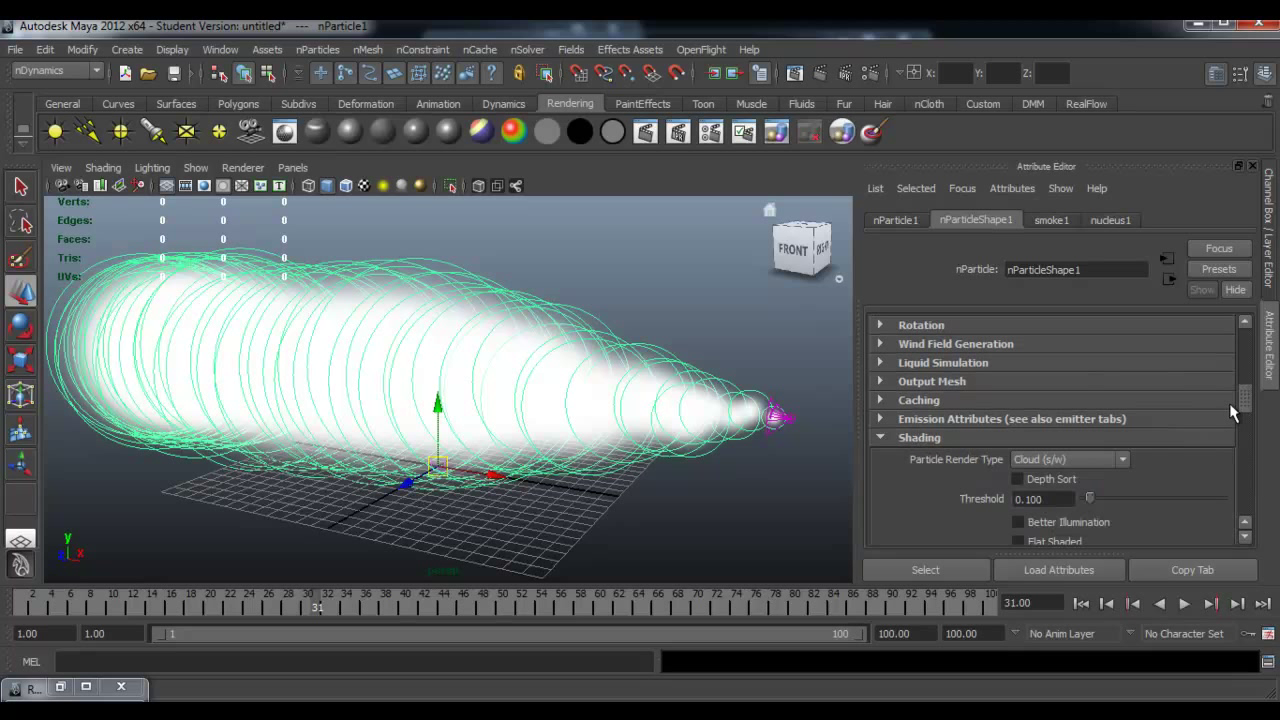
Add a low-value Opacity Scale point at full age and scrub frames to preview the fade
{"action": "left_click_drag", "start_coordinate": [1247, 405], "coordinate": [1265, 446]}
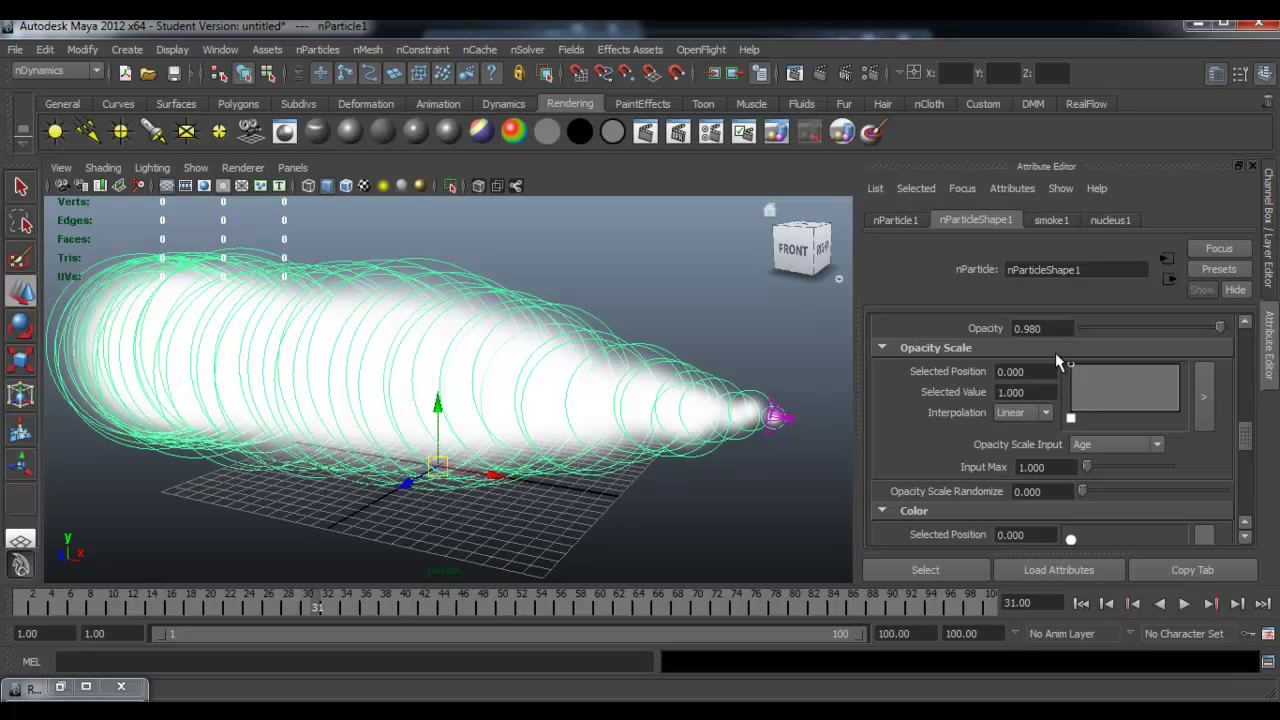
{"action": "left_click_drag", "start_coordinate": [1176, 393], "coordinate": [1182, 414]}
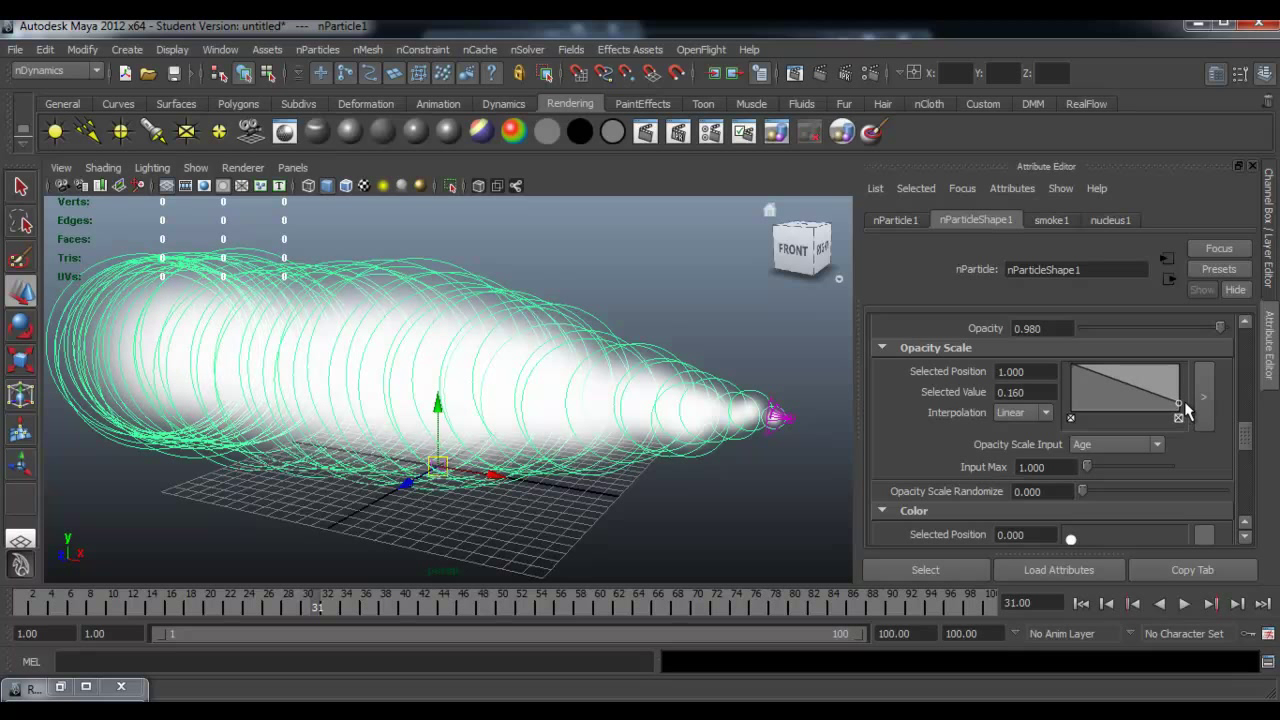
{"action": "left_click_drag", "start_coordinate": [1178, 406], "coordinate": [1185, 405]}
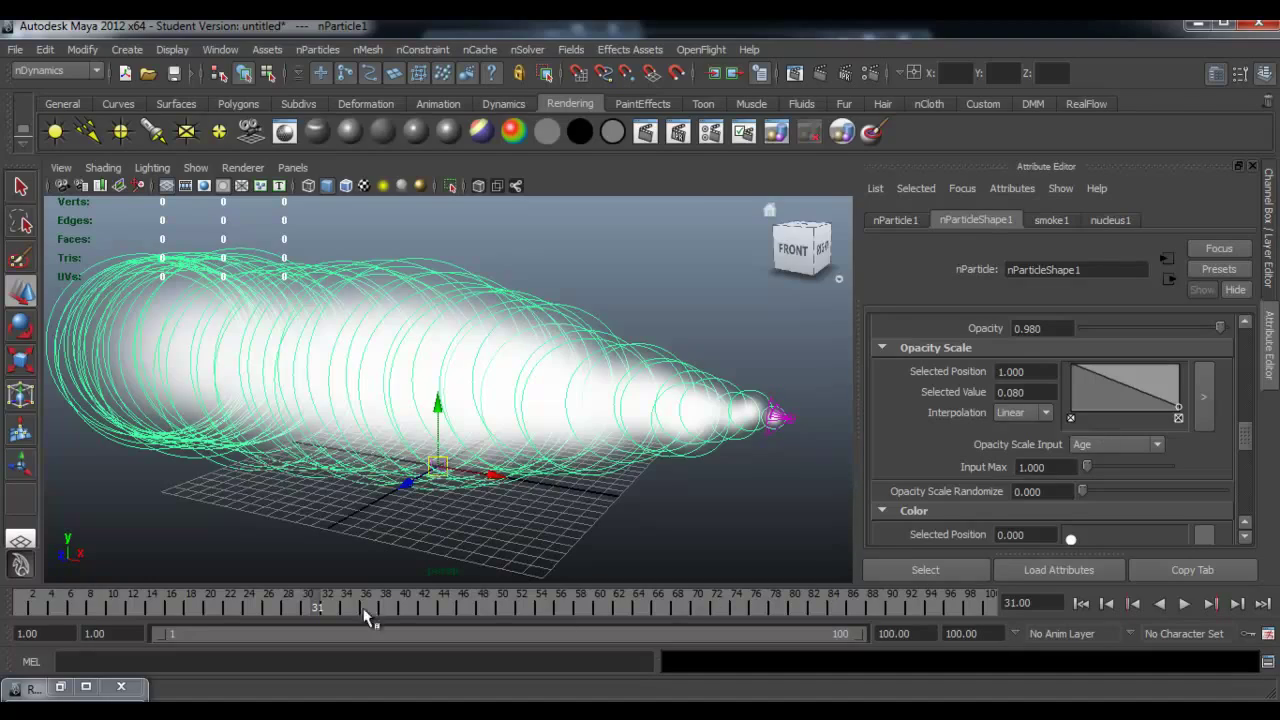
{"action": "mouse_move", "coordinate": [366, 614]}
{"action": "left_mouse_down"}
{"action": "mouse_move", "coordinate": [146, 605]}
{"action": "mouse_move", "coordinate": [548, 605]}
{"action": "mouse_move", "coordinate": [42, 605]}
{"action": "left_mouse_up"}
{"action": "left_click", "coordinate": [1088, 603]}
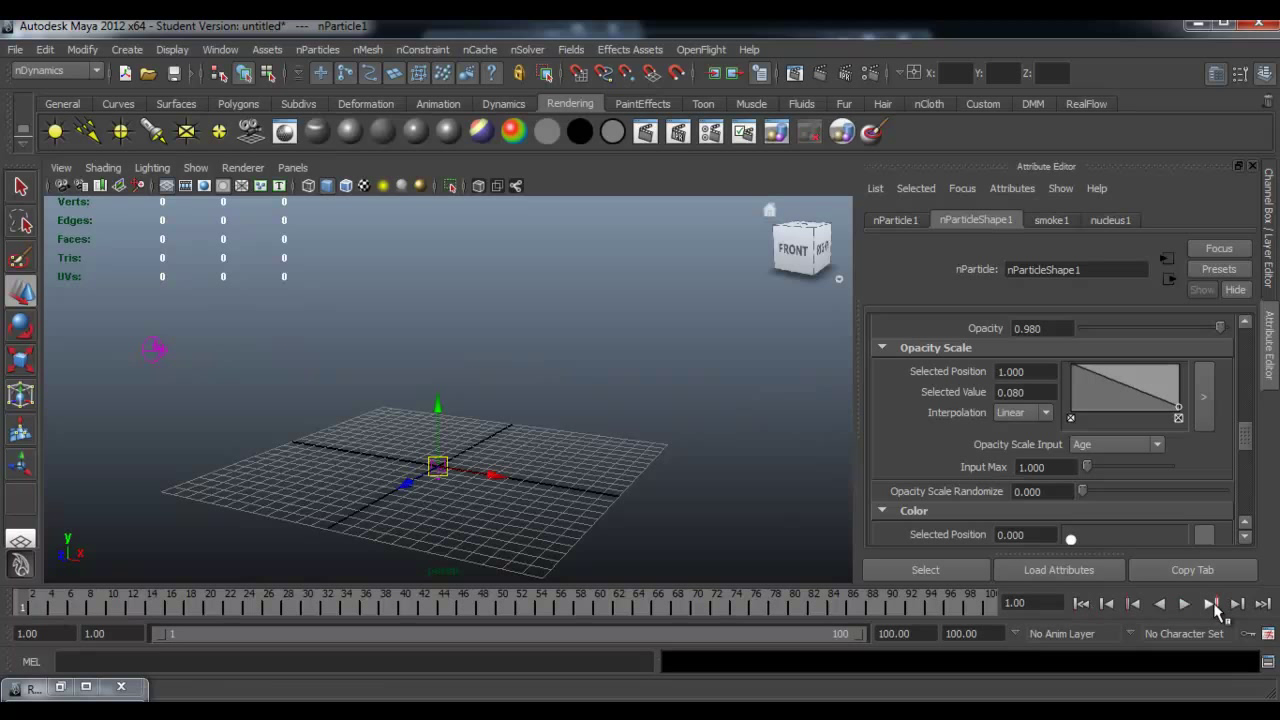
Raise the end opacity back to 1.0 and replay the plume to check it
{"action": "left_click_drag", "start_coordinate": [1180, 412], "coordinate": [1203, 357]}
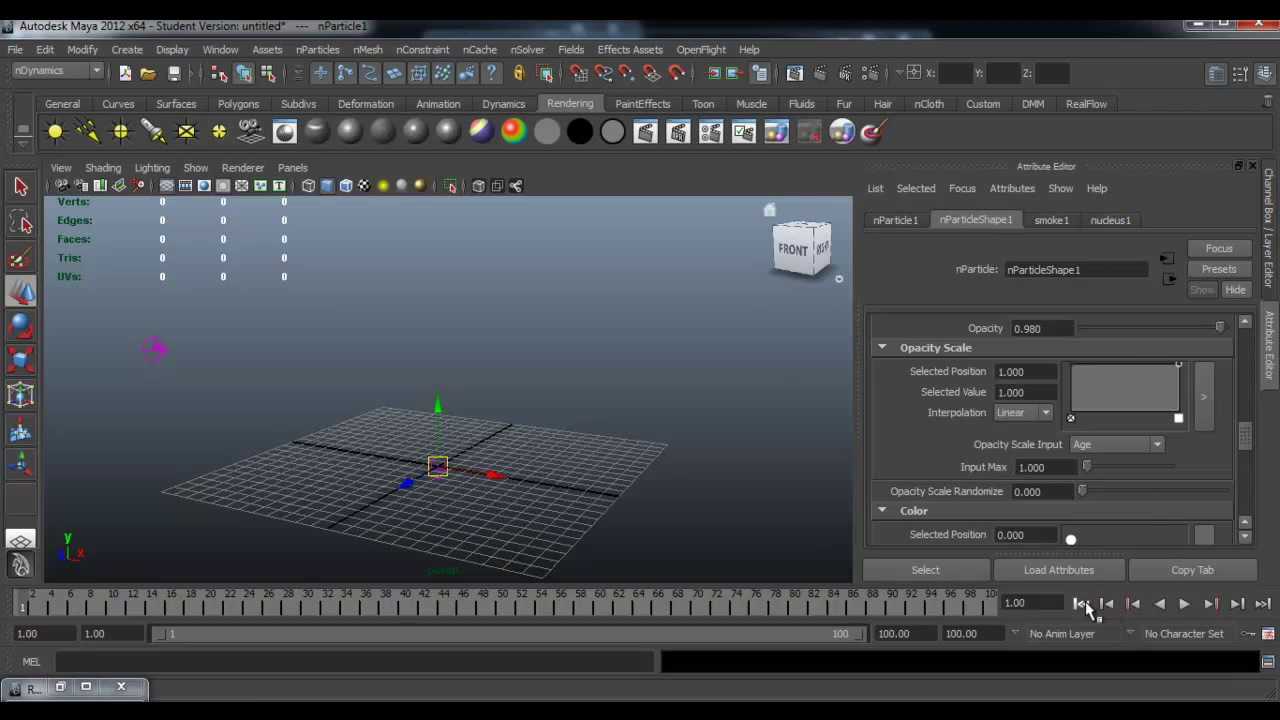
{"action": "left_click", "coordinate": [1184, 604]}
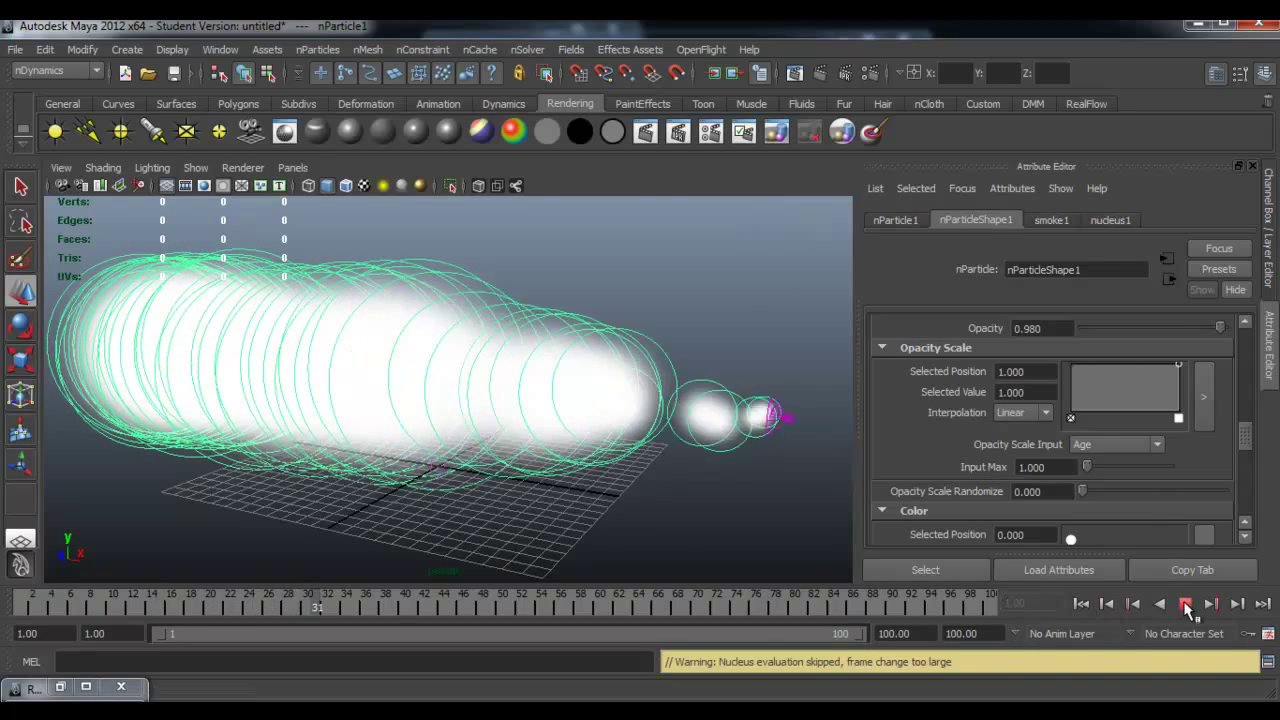
{"action": "left_click", "coordinate": [1186, 604]}
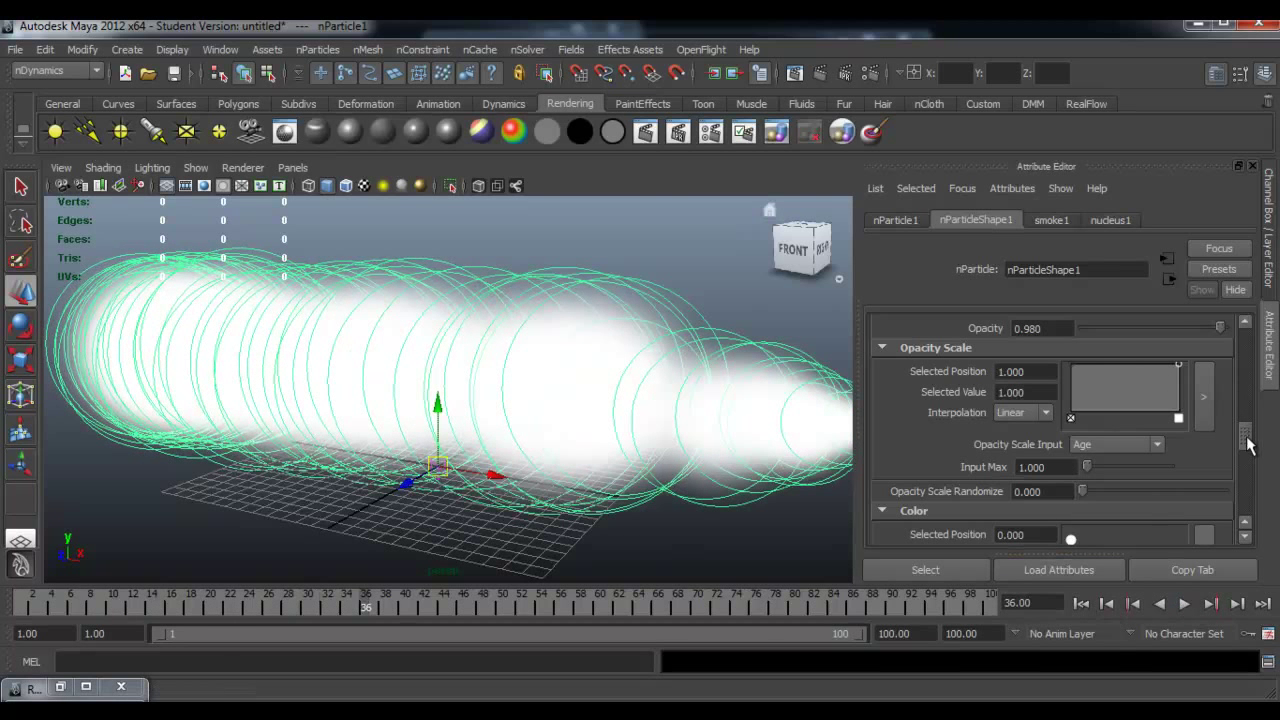
{"action": "left_click_drag", "start_coordinate": [1245, 436], "coordinate": [1247, 482]}
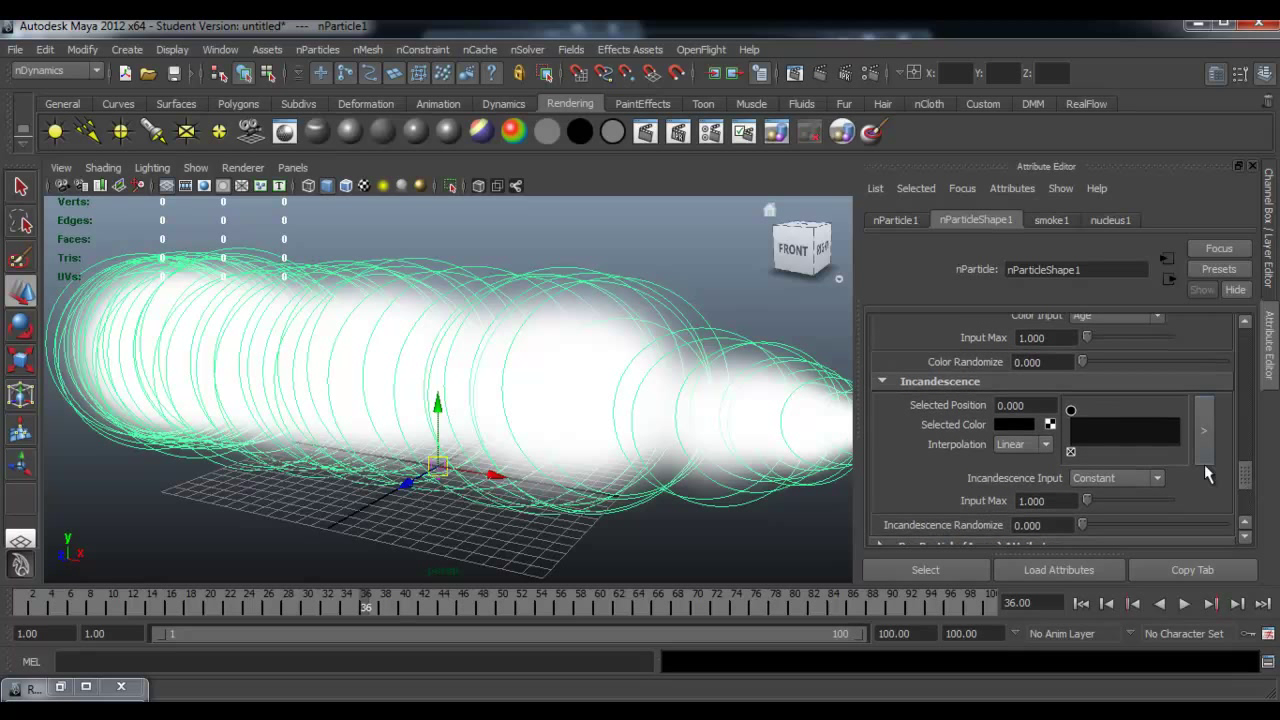
Replay to frame 27 and make the Incandescence ramp's first point white
{"action": "left_click", "coordinate": [1081, 603]}
{"action": "left_click", "coordinate": [1184, 604]}
{"action": "left_click", "coordinate": [1185, 604]}
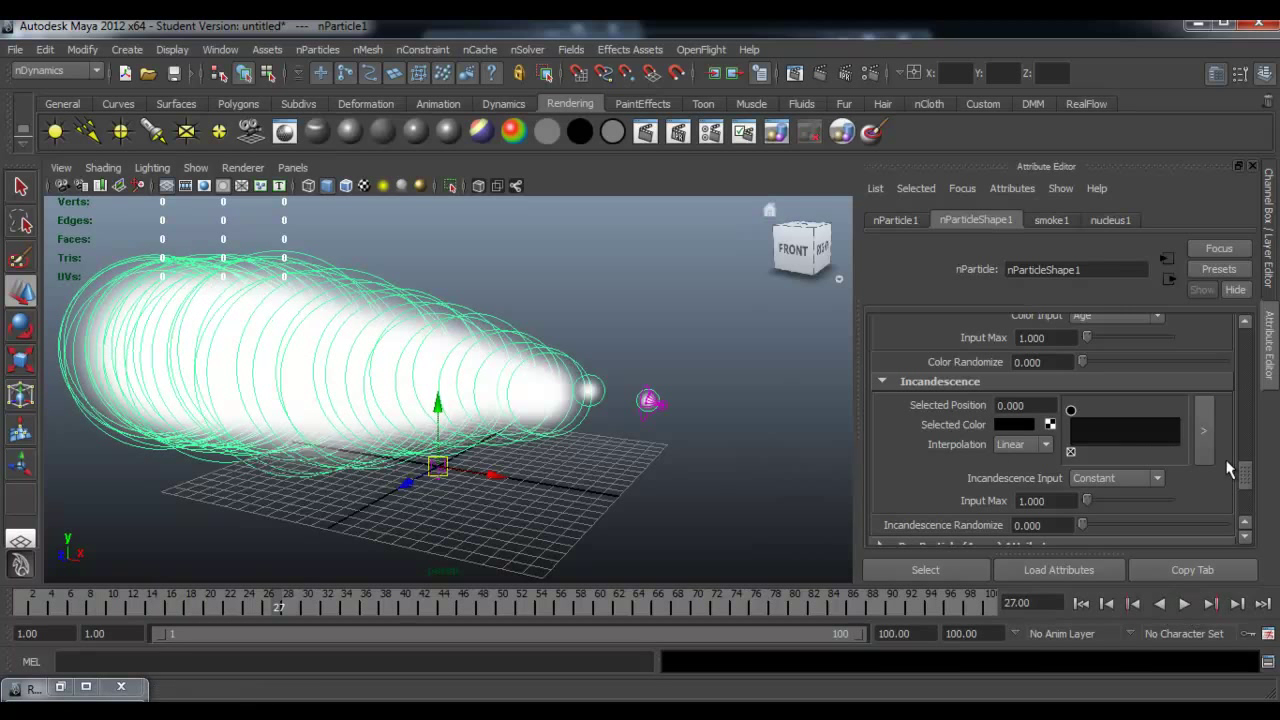
{"action": "left_click_drag", "start_coordinate": [1246, 478], "coordinate": [1247, 479]}
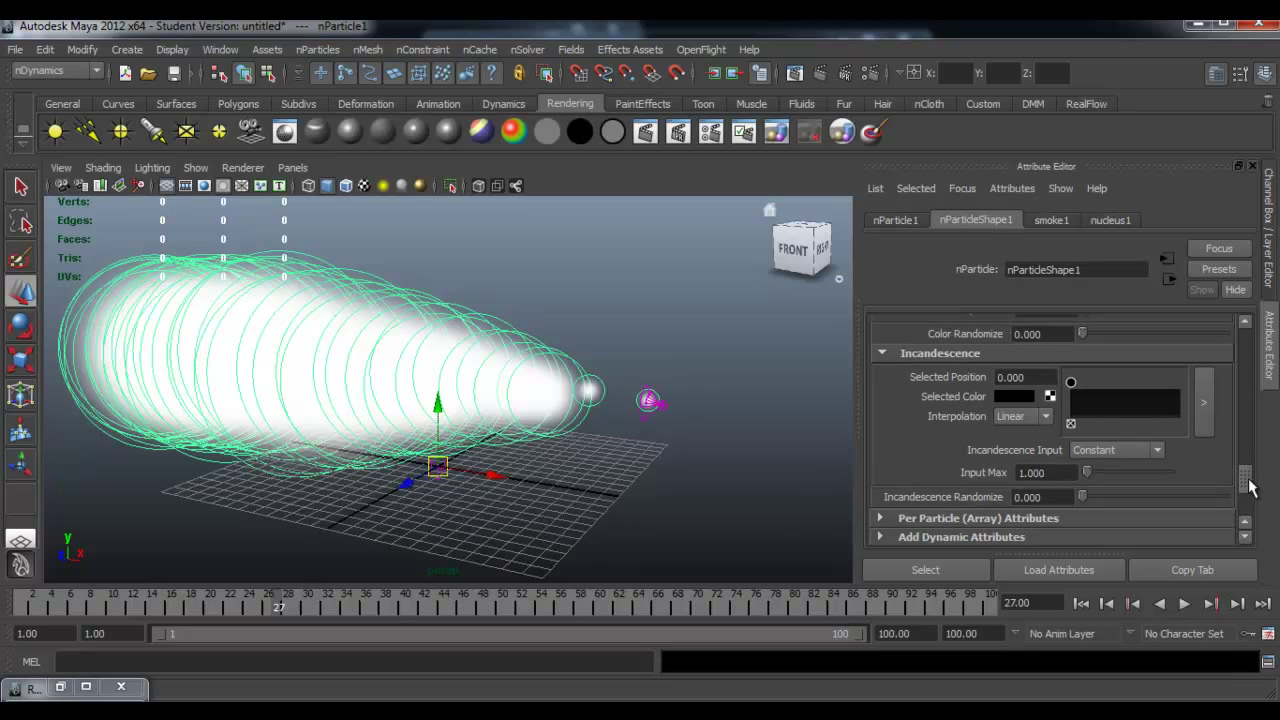
{"action": "left_click_drag", "start_coordinate": [1071, 385], "coordinate": [1066, 385]}
{"action": "left_click", "coordinate": [1015, 398]}
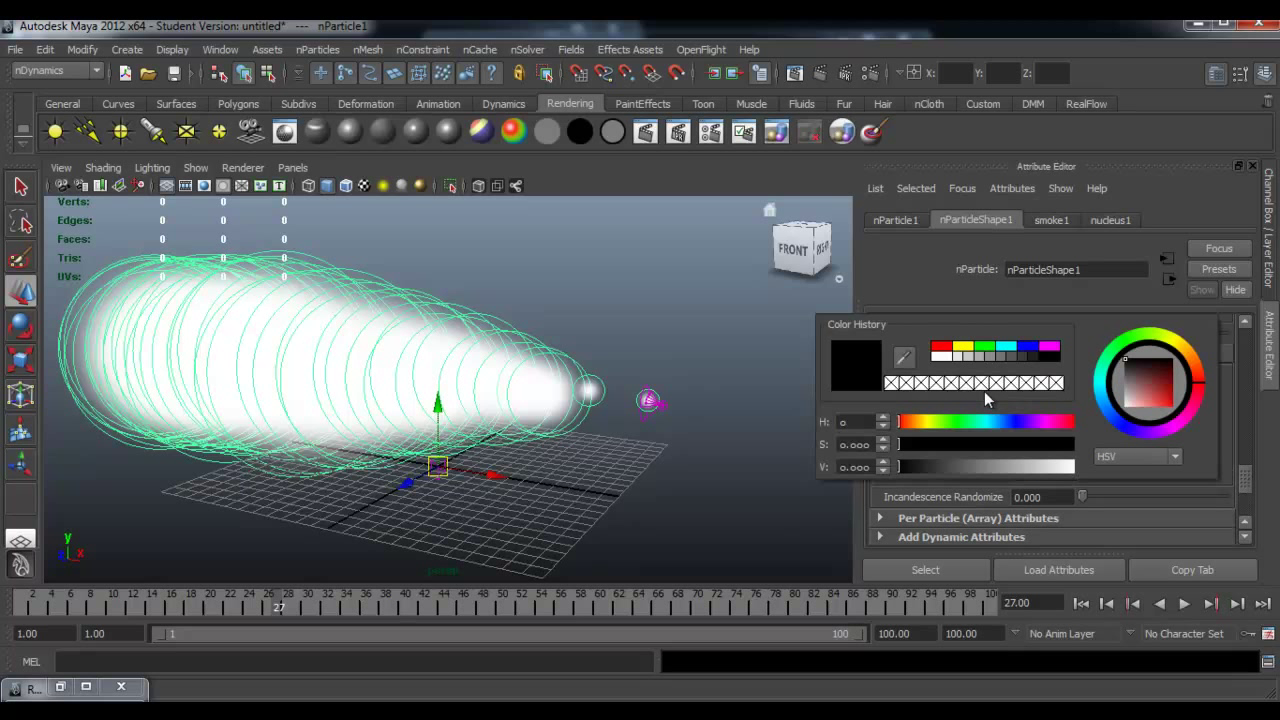
{"action": "left_click", "coordinate": [953, 364]}
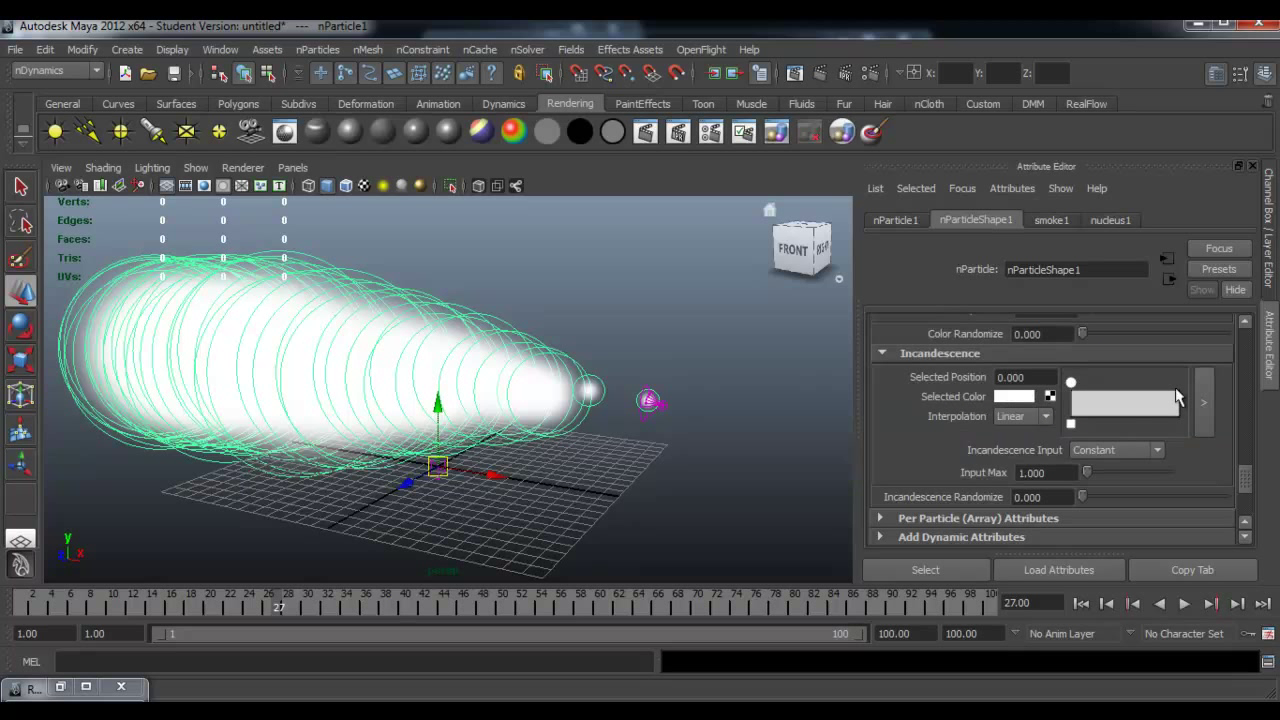
Add incandescence colour points near the start, coloured yellow and then orange-red
{"action": "left_click", "coordinate": [1076, 400]}
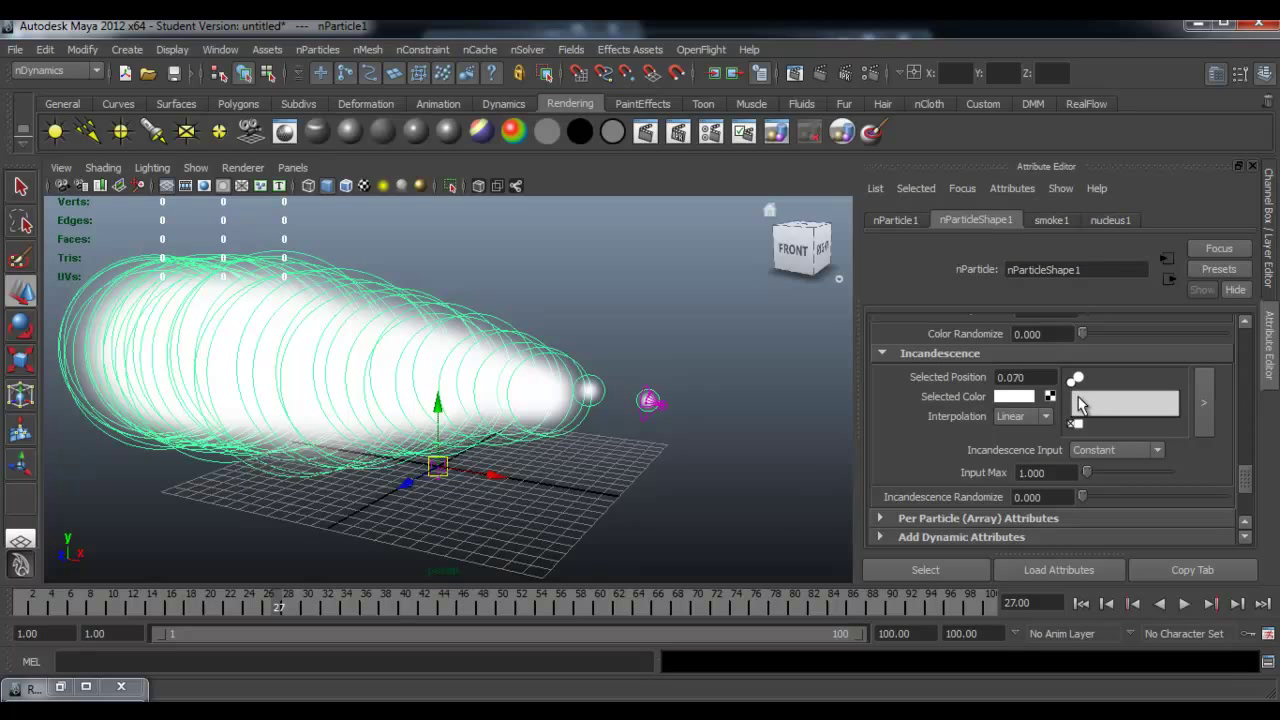
{"action": "left_click", "coordinate": [1020, 398]}
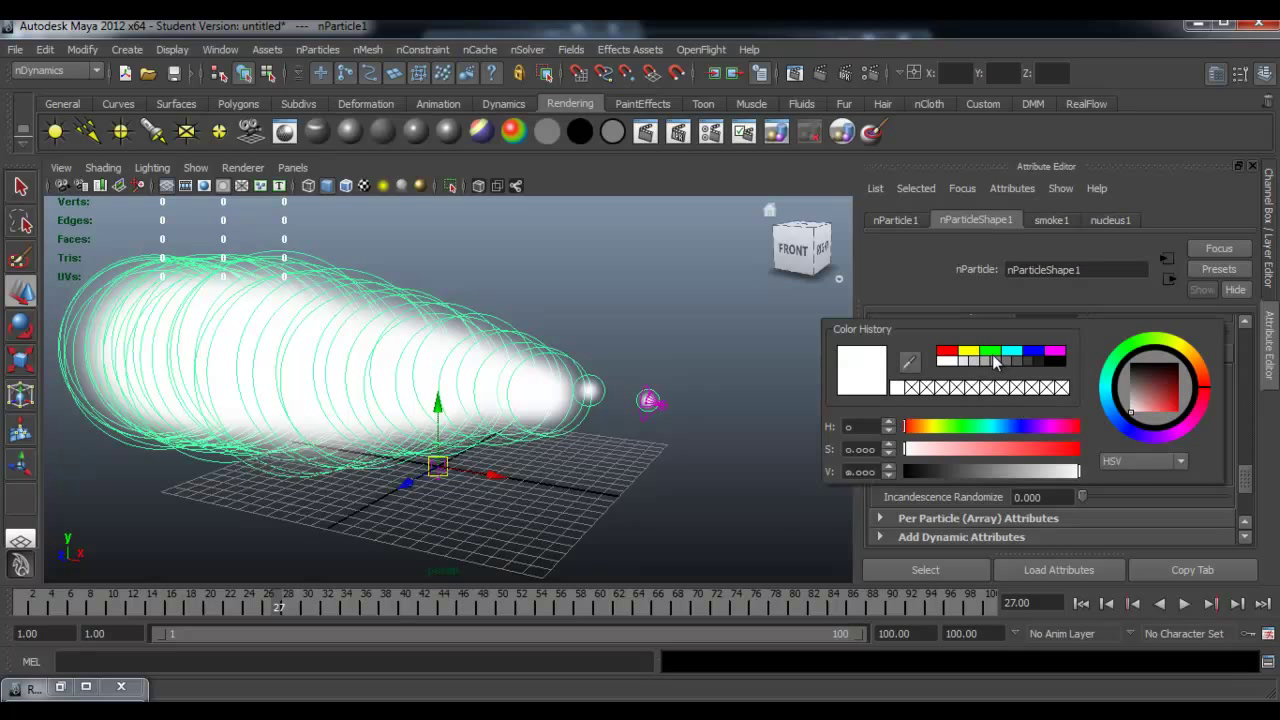
{"action": "left_click", "coordinate": [968, 352]}
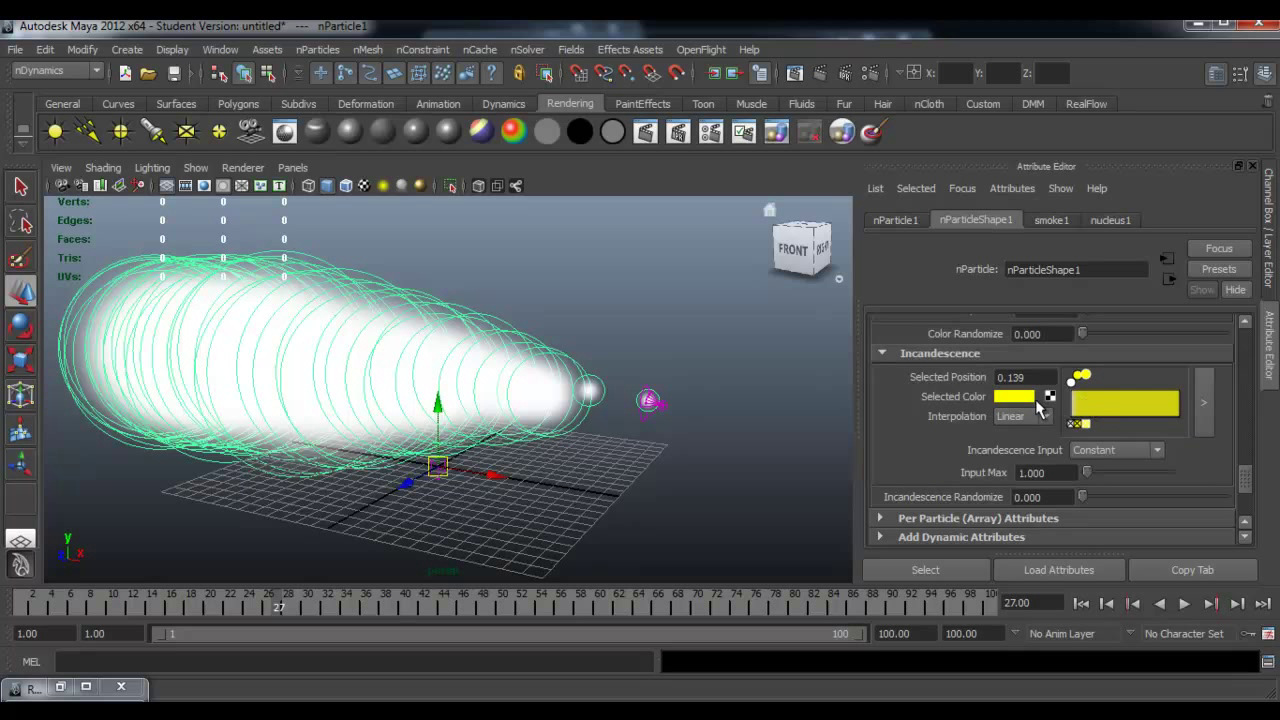
{"action": "left_click", "coordinate": [1013, 396]}
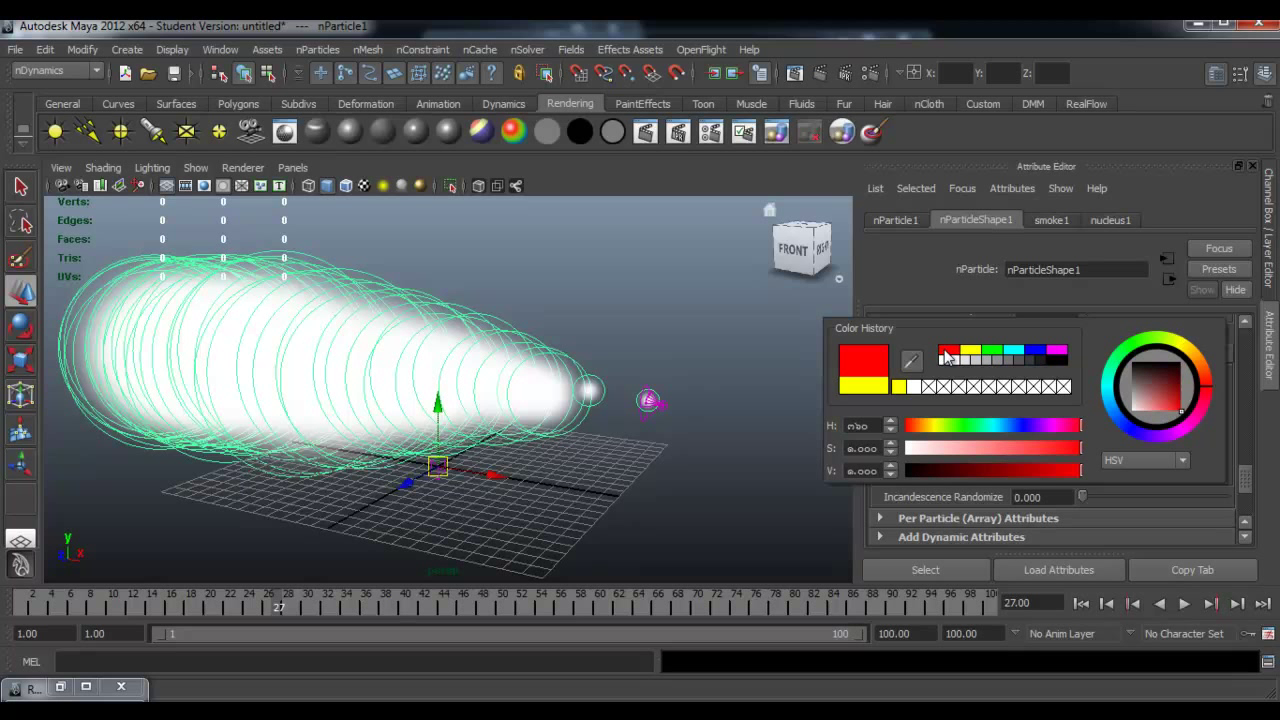
{"action": "left_click", "coordinate": [1207, 390]}
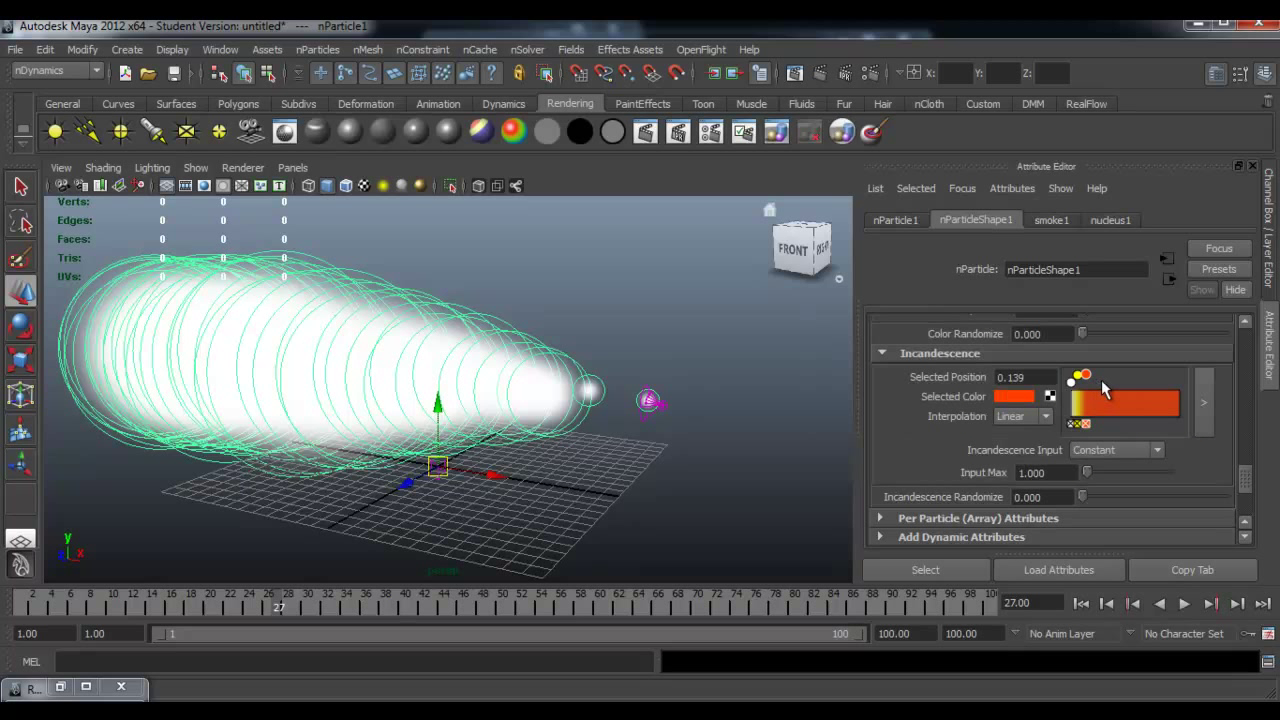
Add a dark navy incandescence point at about position 0.33
{"action": "left_click", "coordinate": [1102, 380]}
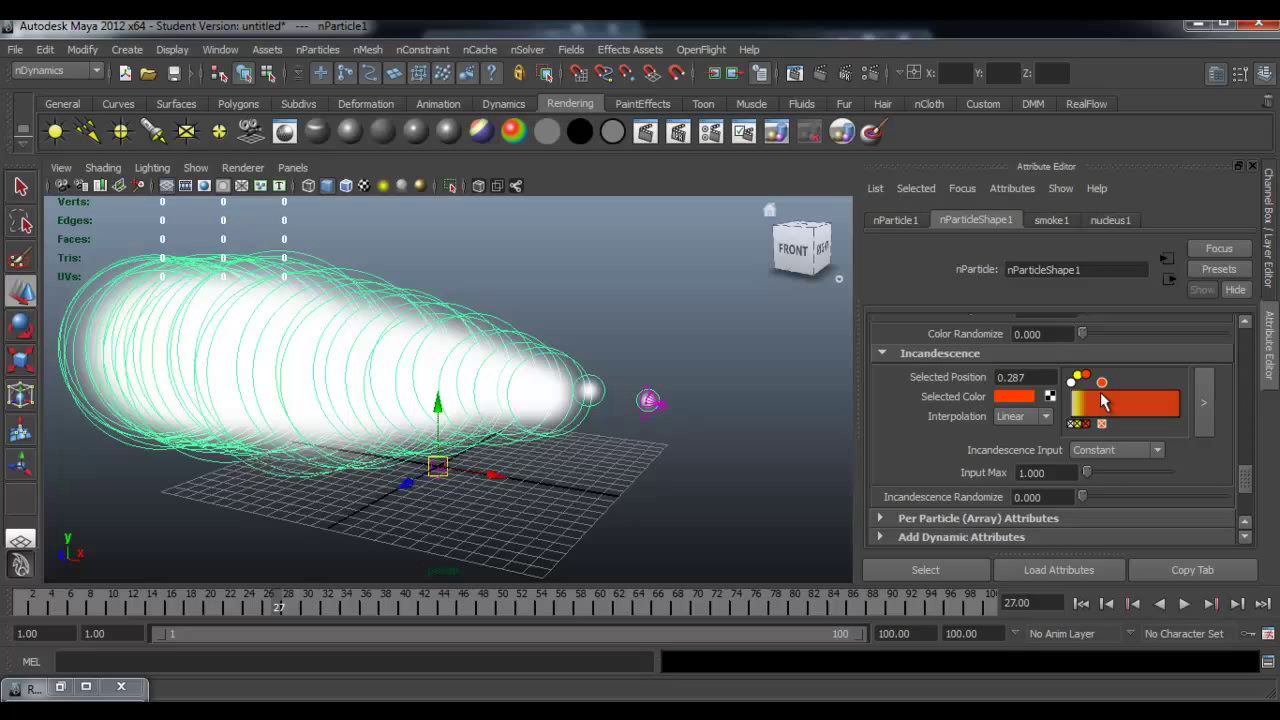
{"action": "left_click", "coordinate": [1022, 397]}
{"action": "left_click", "coordinate": [1040, 350]}
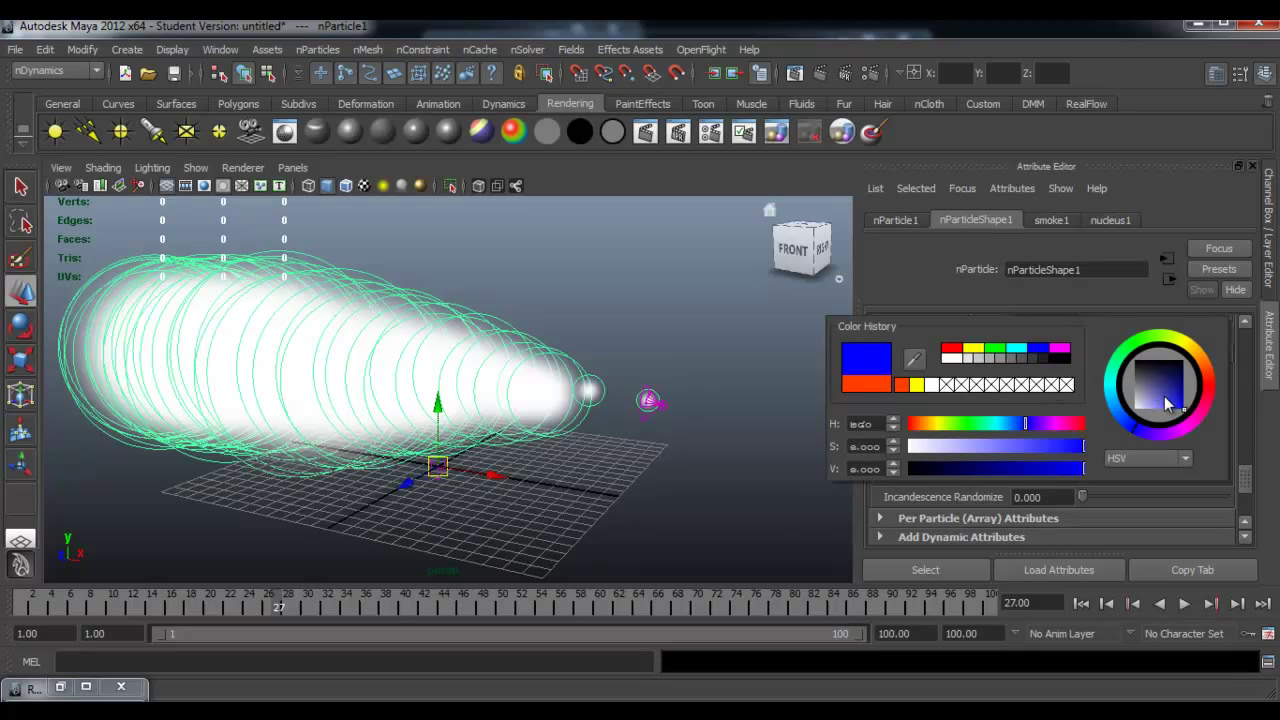
{"action": "left_click_drag", "start_coordinate": [1166, 403], "coordinate": [1188, 372]}
{"action": "left_click_drag", "start_coordinate": [1064, 442], "coordinate": [1022, 441]}
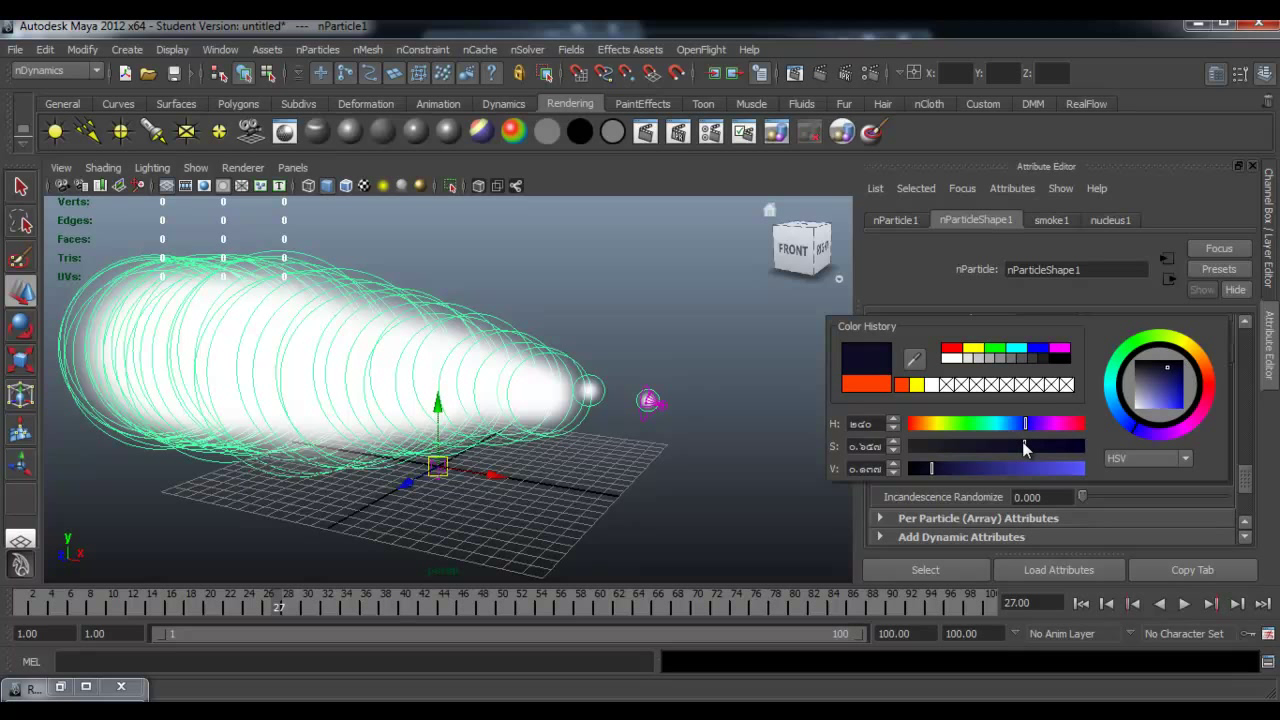
{"action": "left_click_drag", "start_coordinate": [931, 468], "coordinate": [926, 468]}
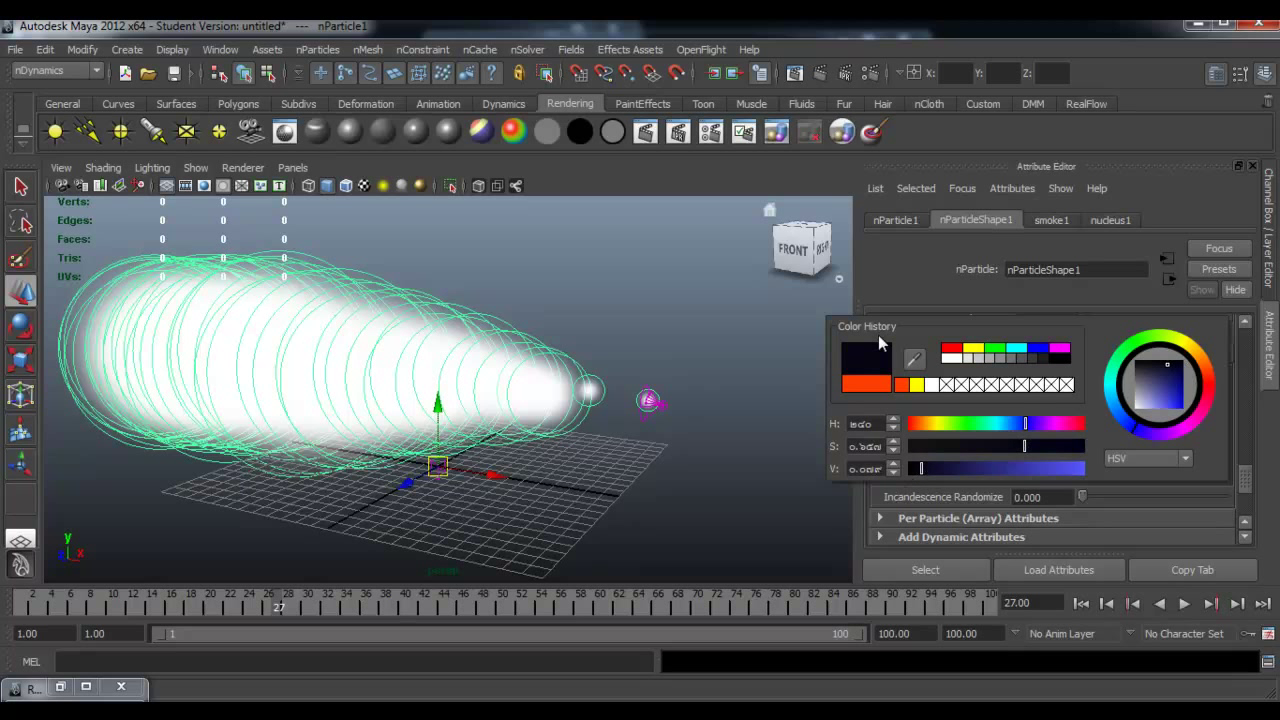
{"action": "left_click_drag", "start_coordinate": [1105, 381], "coordinate": [1111, 382]}
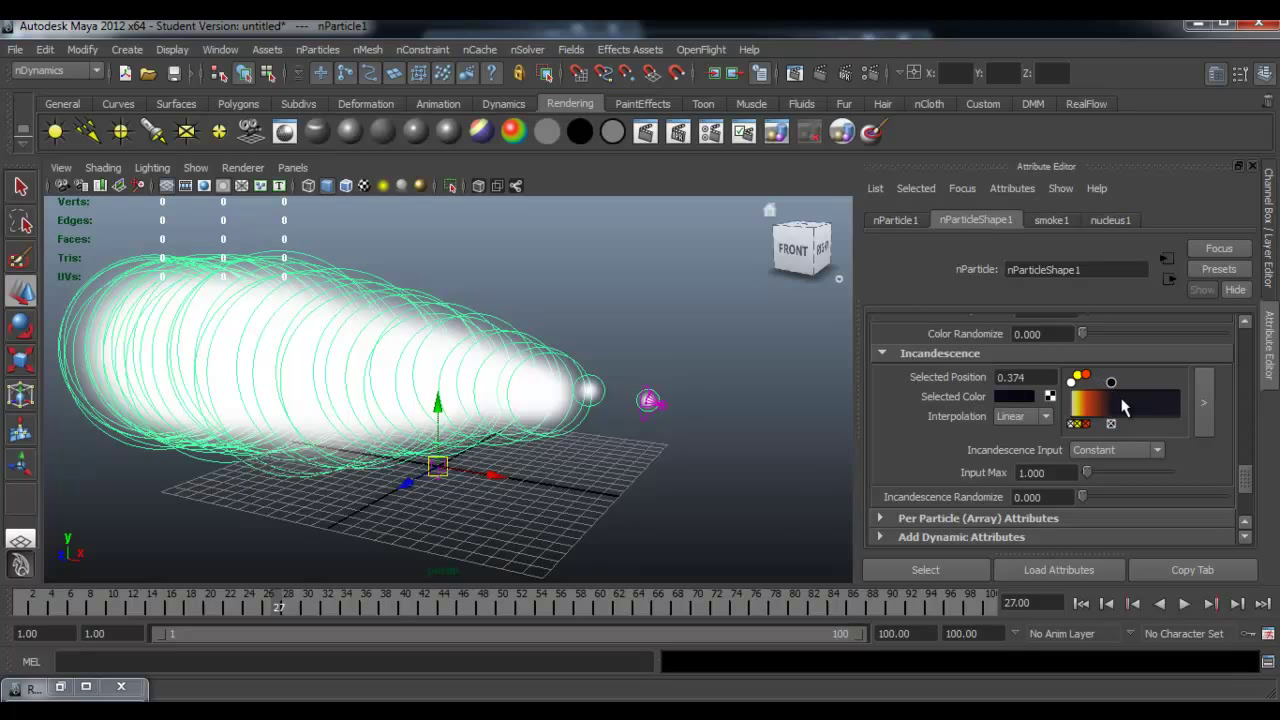
{"action": "left_click_drag", "start_coordinate": [1111, 382], "coordinate": [1103, 383]}
Stop at frame 29, orbit side-on, and render the frame with Maya Software
{"action": "left_click", "coordinate": [1081, 603]}
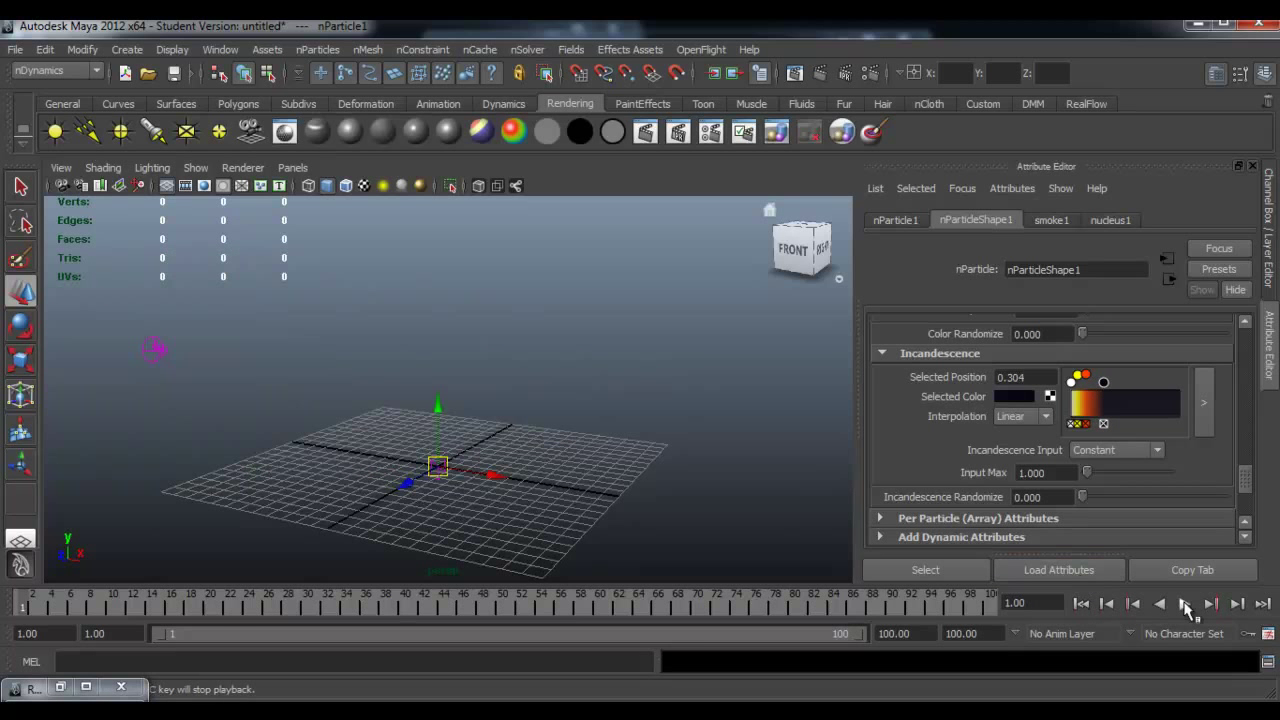
{"action": "left_click", "coordinate": [1184, 604]}
{"action": "left_click", "coordinate": [1186, 604]}
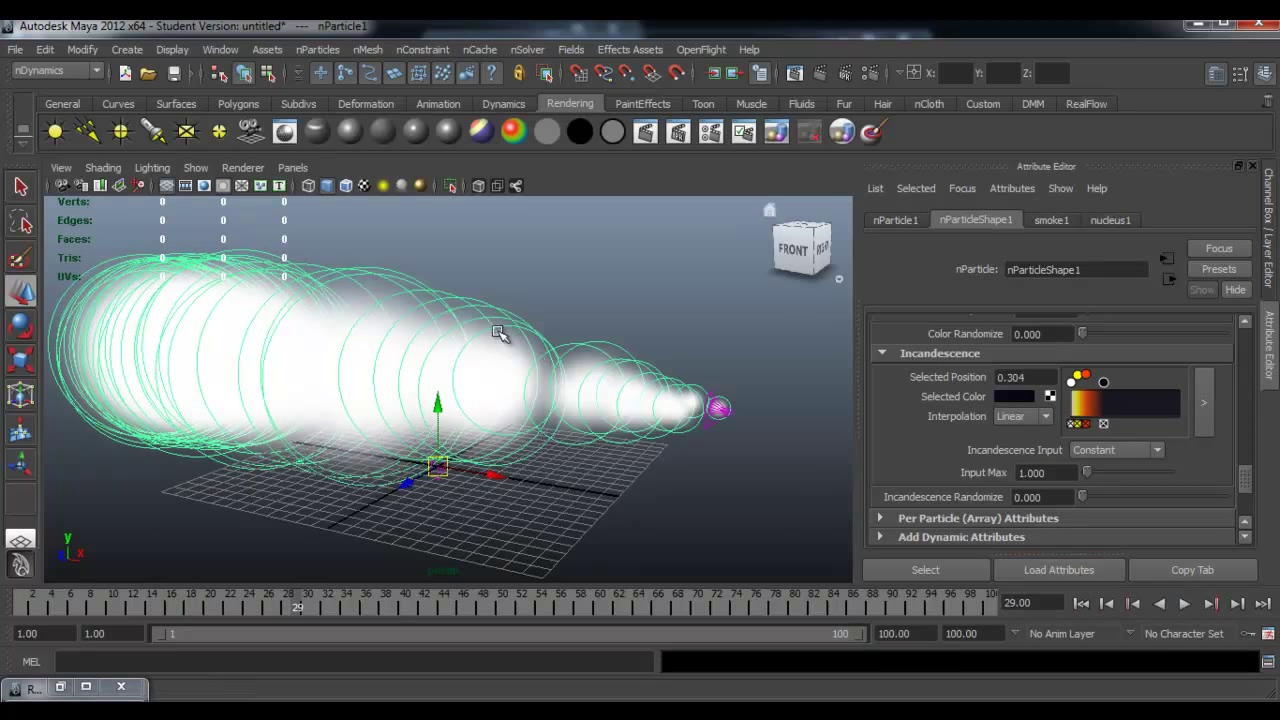
{"action": "left_click_drag", "start_coordinate": [597, 308], "coordinate": [618, 297], "text": "alt"}
{"action": "left_click", "coordinate": [810, 128]}
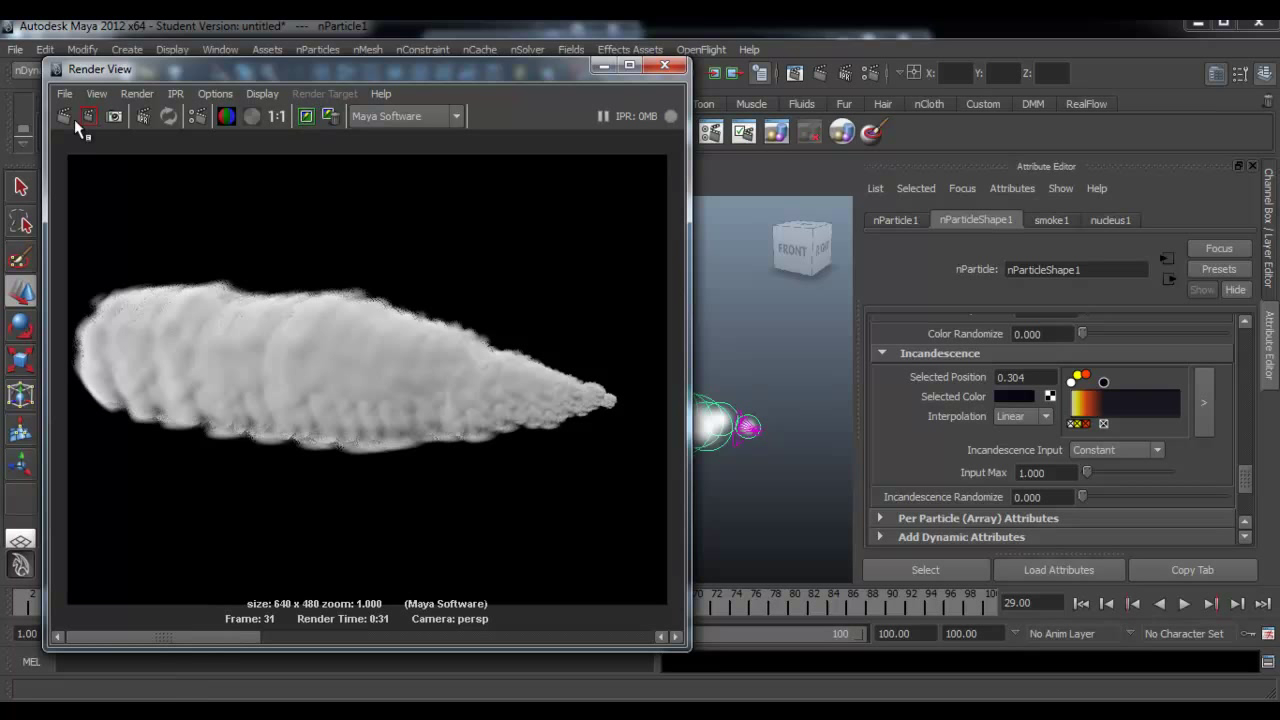
{"action": "left_click", "coordinate": [63, 117]}
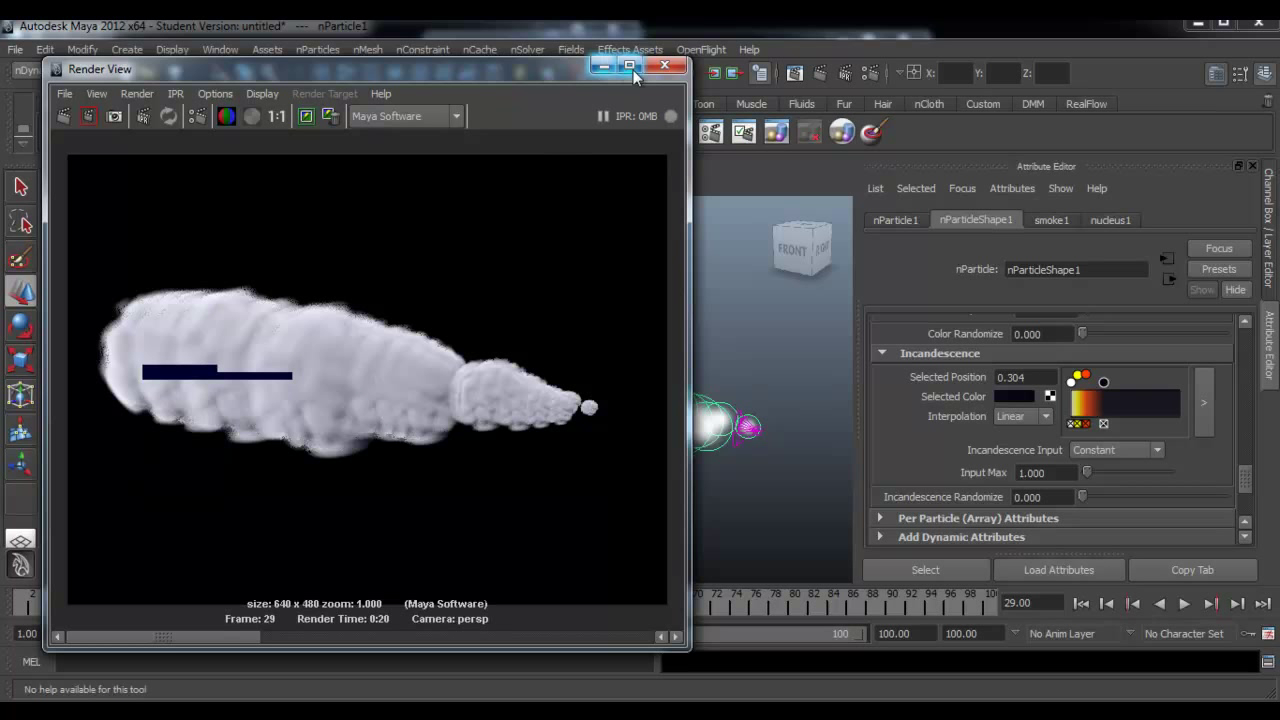
Load the Mayatomr.mll plug-in with Auto load enabled in the Plug-in Manager
{"action": "left_click", "coordinate": [872, 76]}
{"action": "left_click", "coordinate": [600, 184]}
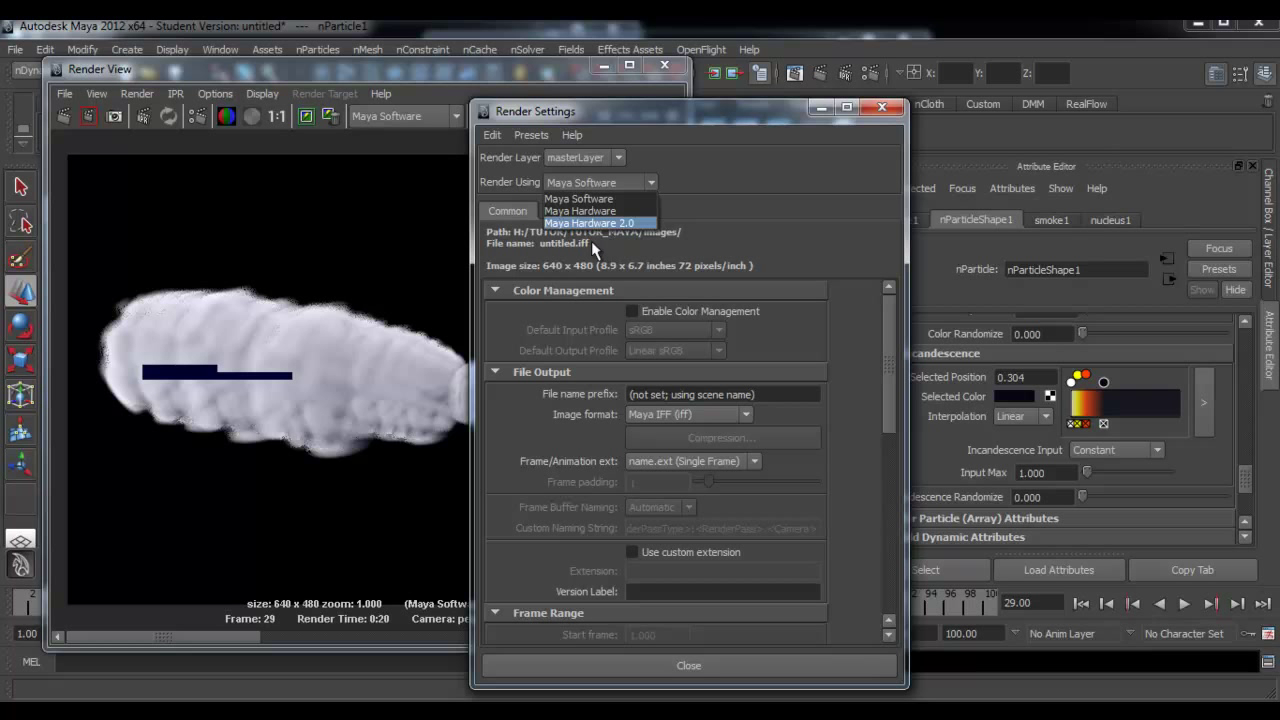
{"action": "left_click", "coordinate": [623, 197]}
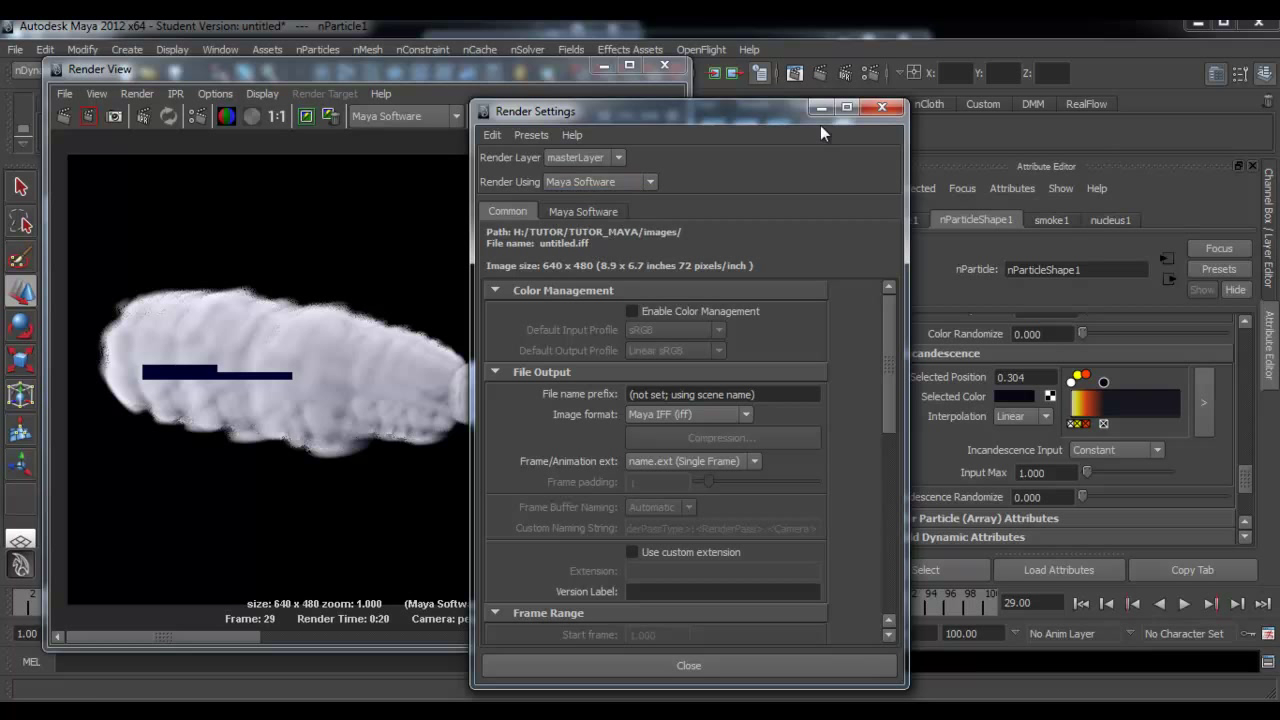
{"action": "left_click", "coordinate": [221, 49]}
{"action": "mouse_move", "coordinate": [268, 148]}
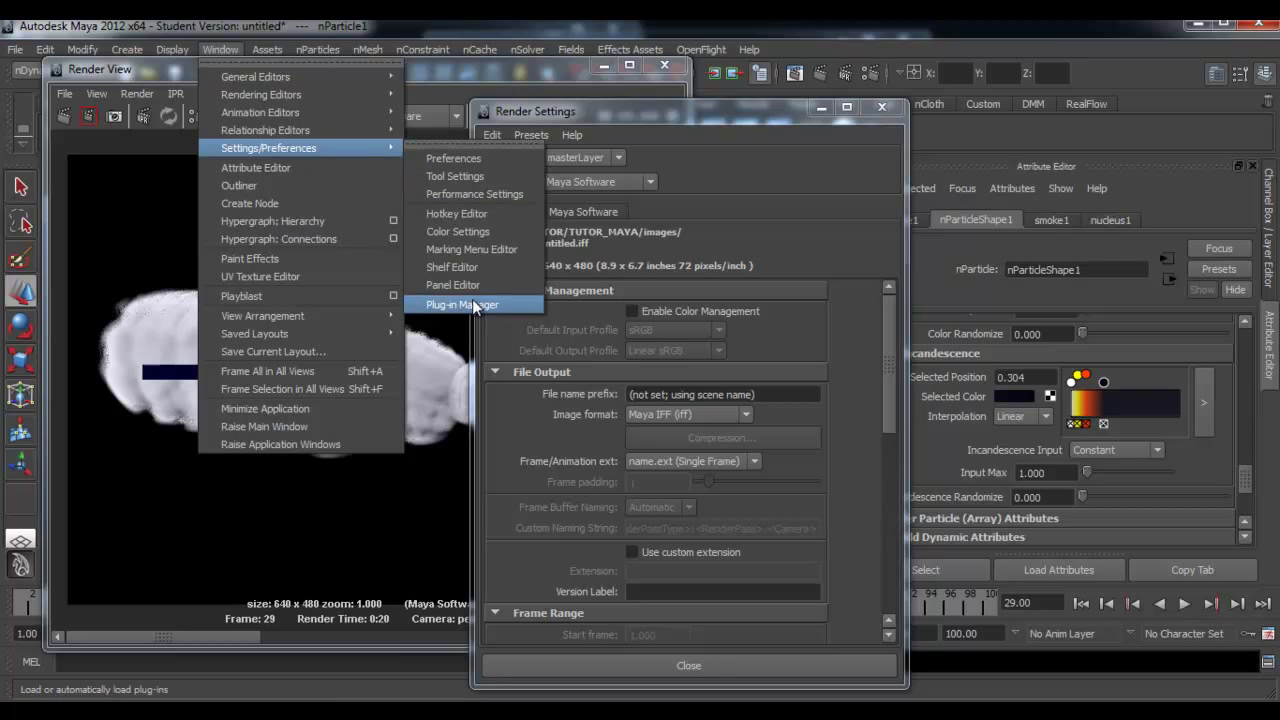
{"action": "left_click", "coordinate": [473, 301]}
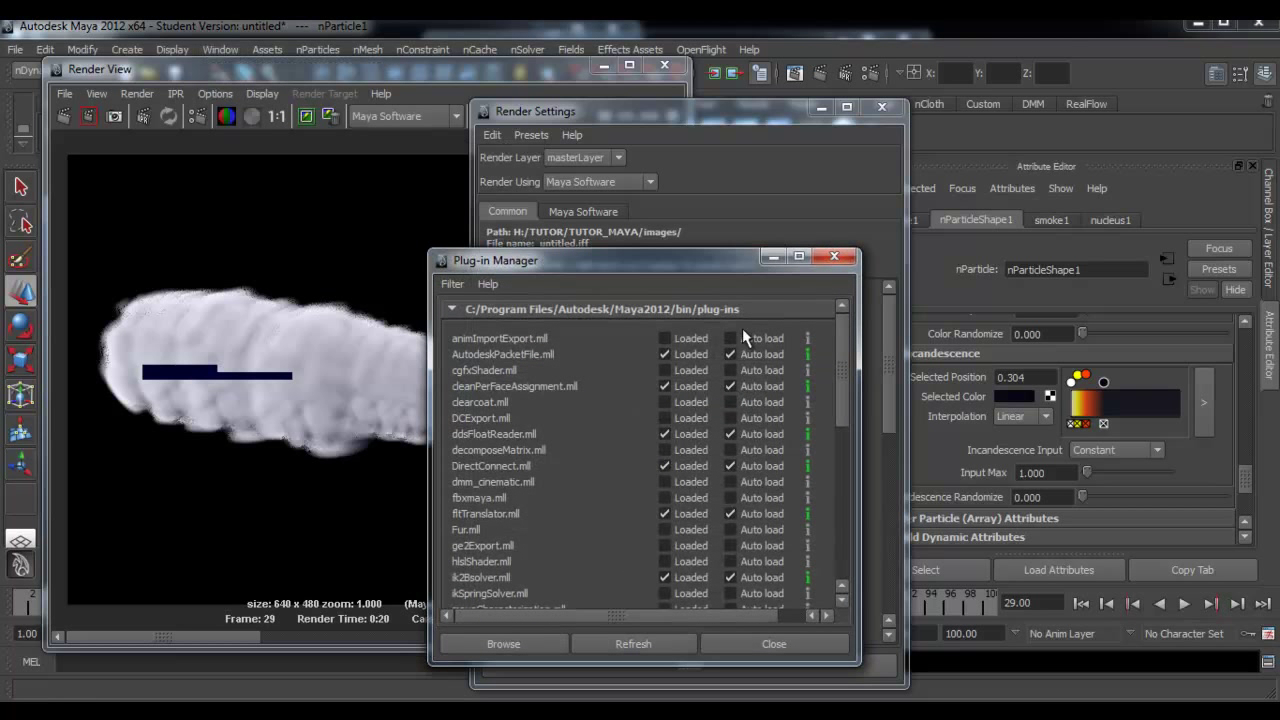
{"action": "left_click_drag", "start_coordinate": [847, 362], "coordinate": [841, 449]}
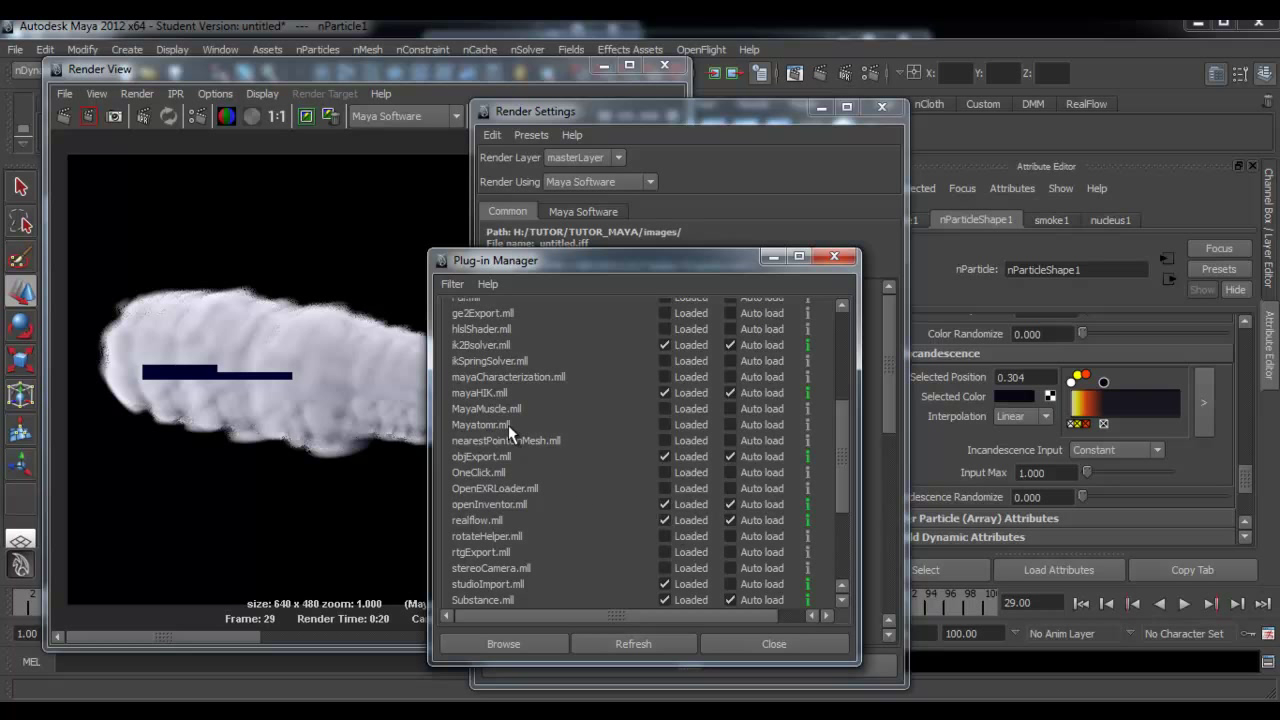
{"action": "left_click", "coordinate": [666, 425]}
{"action": "left_click", "coordinate": [730, 425]}
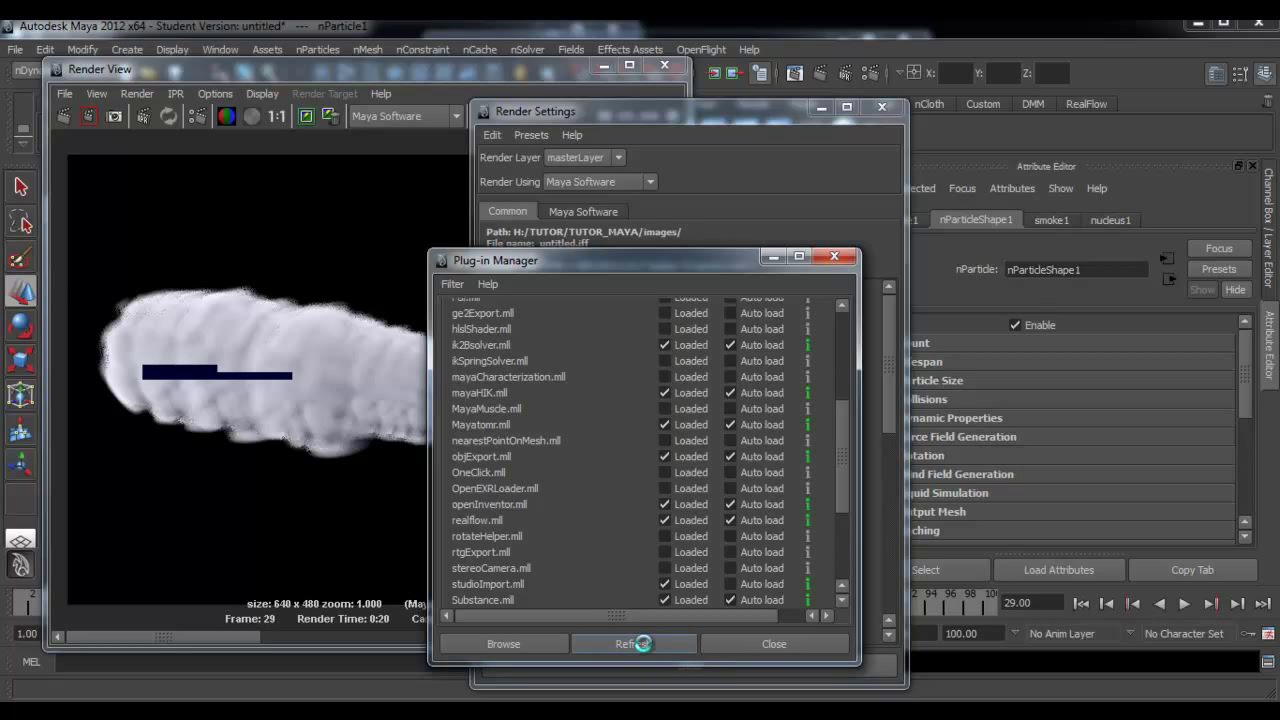
{"action": "left_click", "coordinate": [773, 644]}
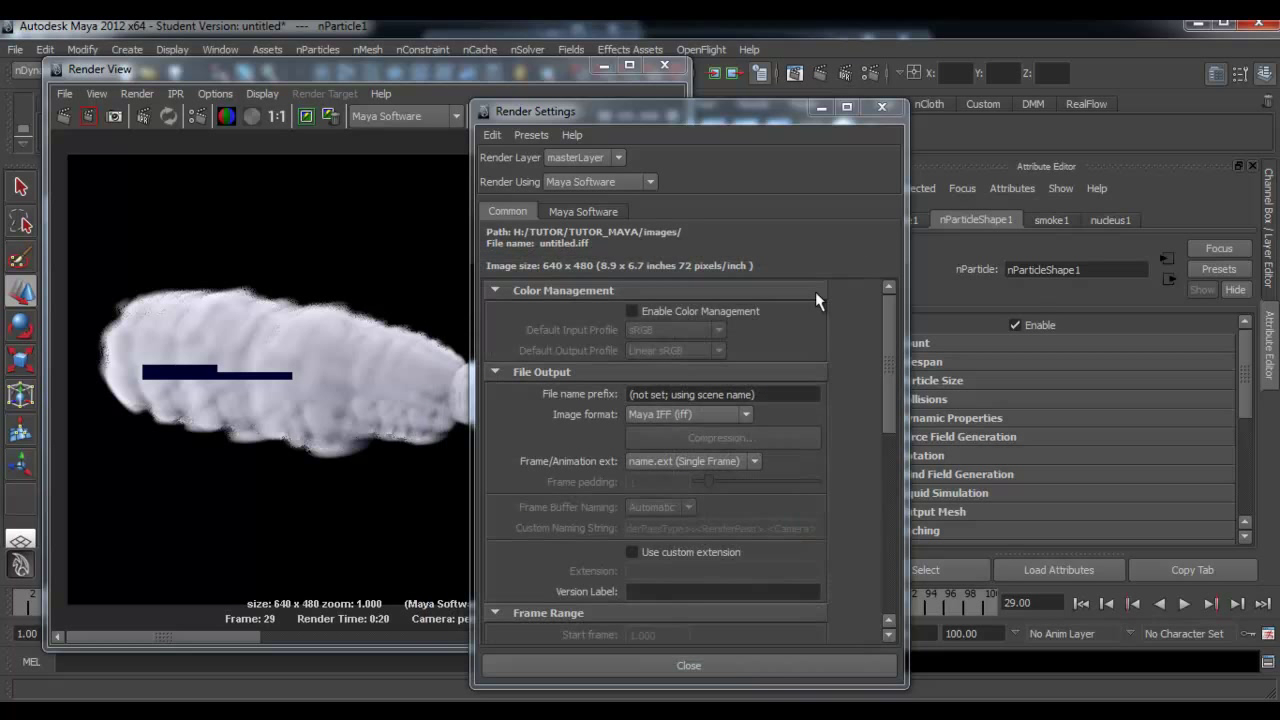
Set Render Using to mental ray in the Render Settings
{"action": "left_click", "coordinate": [600, 182]}
{"action": "left_click", "coordinate": [608, 236]}
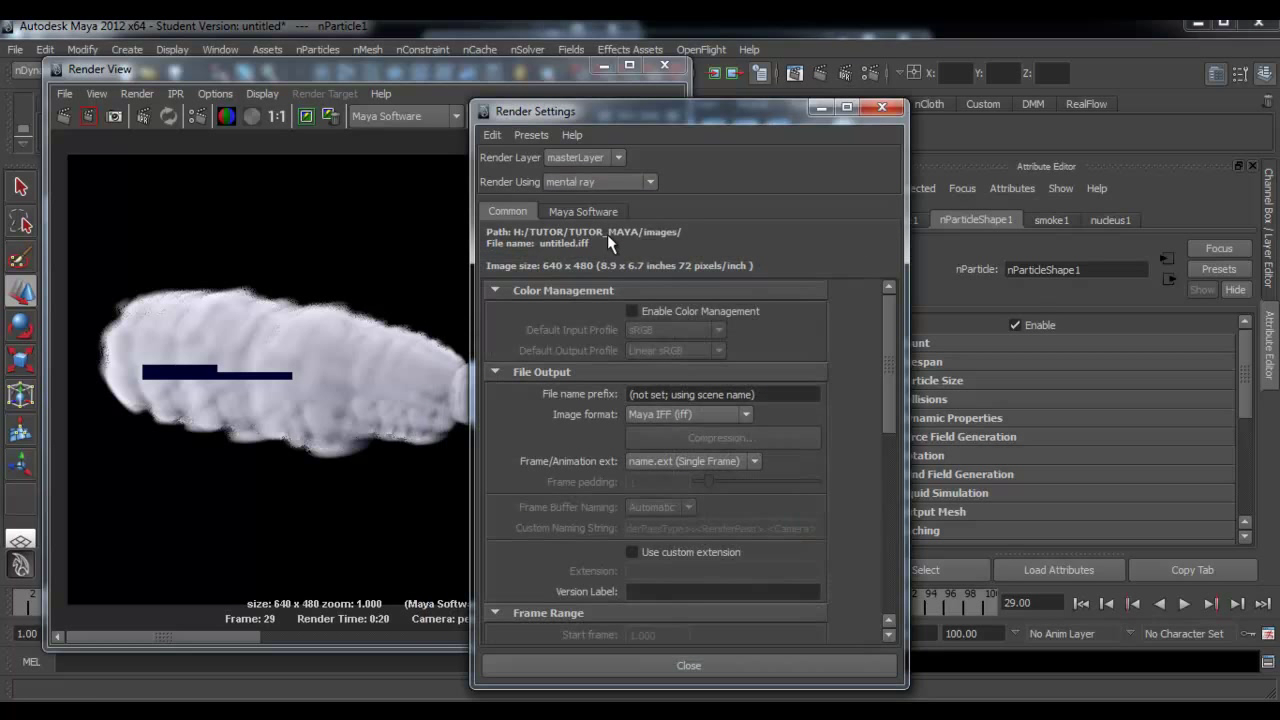
{"action": "left_click", "coordinate": [714, 666]}
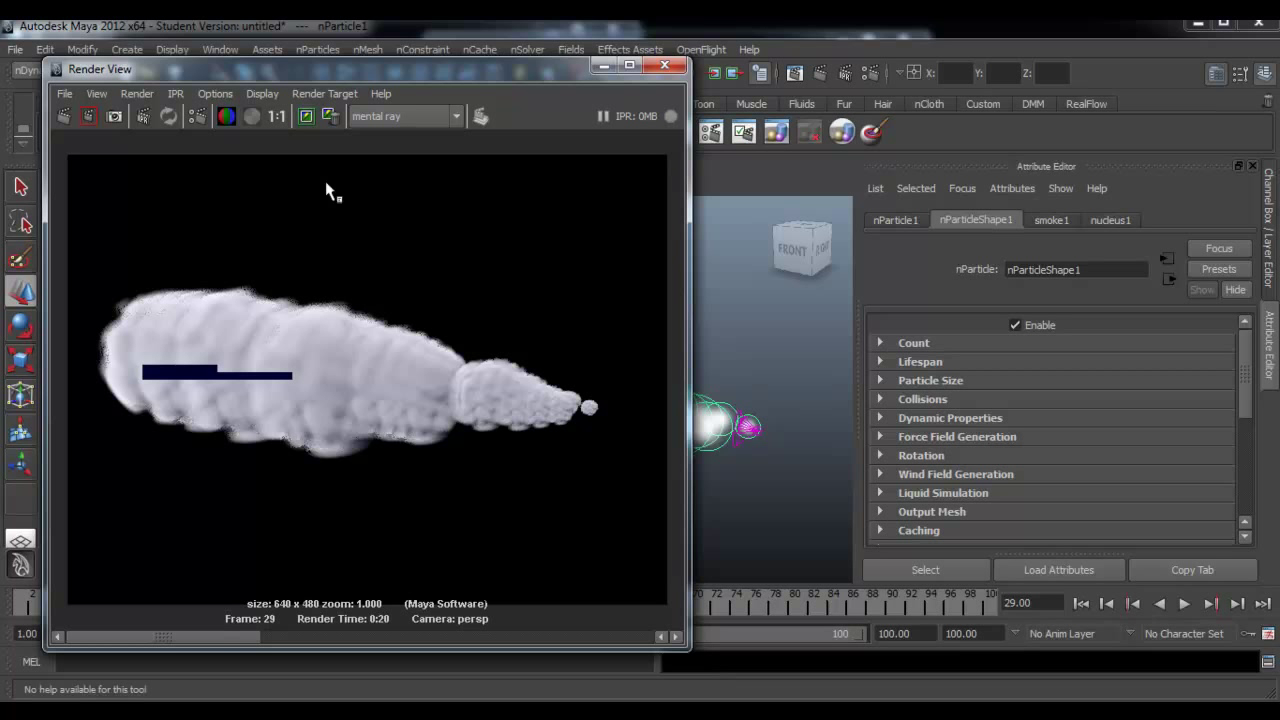
Render frame 29 in mental ray, minimise Render View, tilt the view and deselect the smoke
{"action": "left_click", "coordinate": [61, 115]}
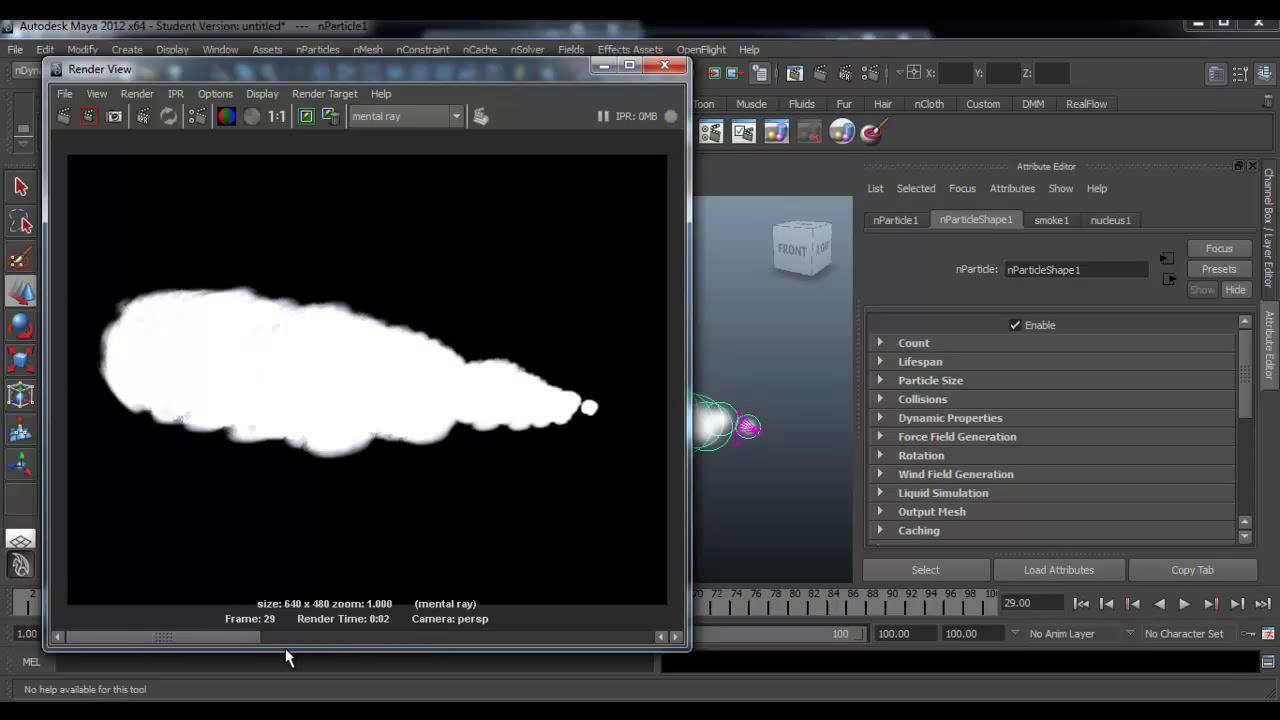
{"action": "left_click", "coordinate": [604, 67]}
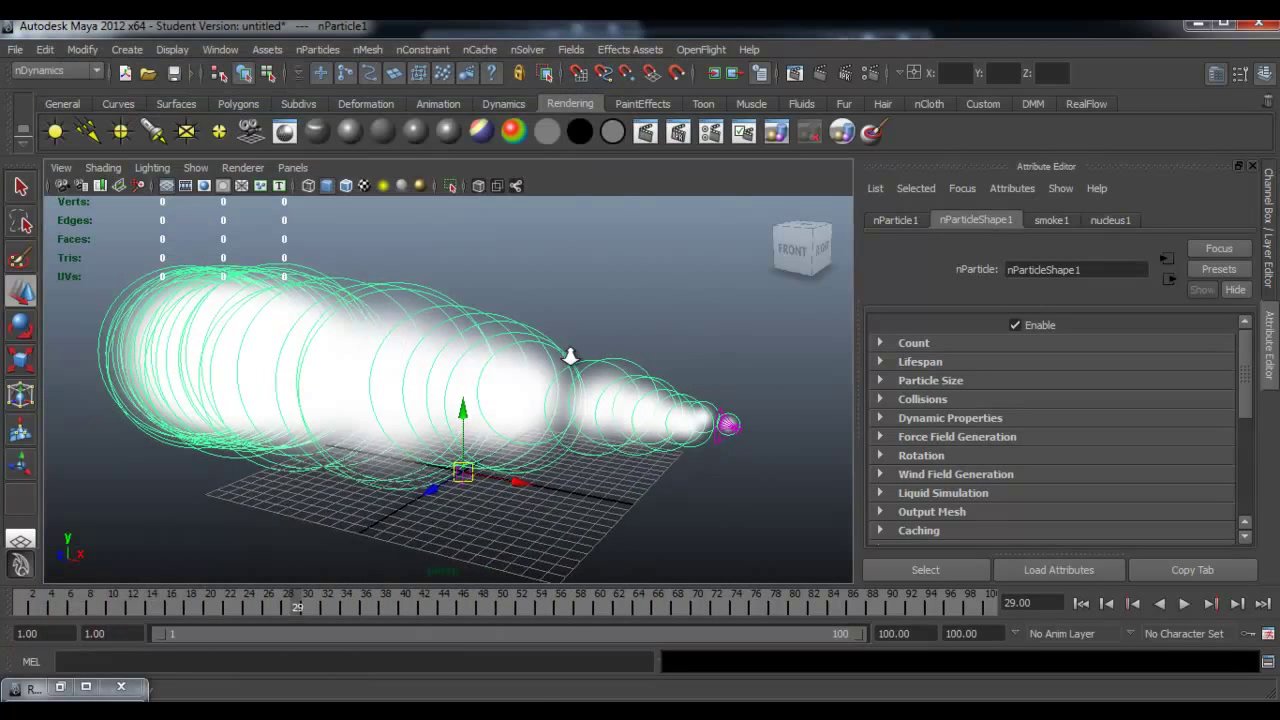
{"action": "left_click_drag", "start_coordinate": [500, 345], "coordinate": [489, 290], "text": "alt"}
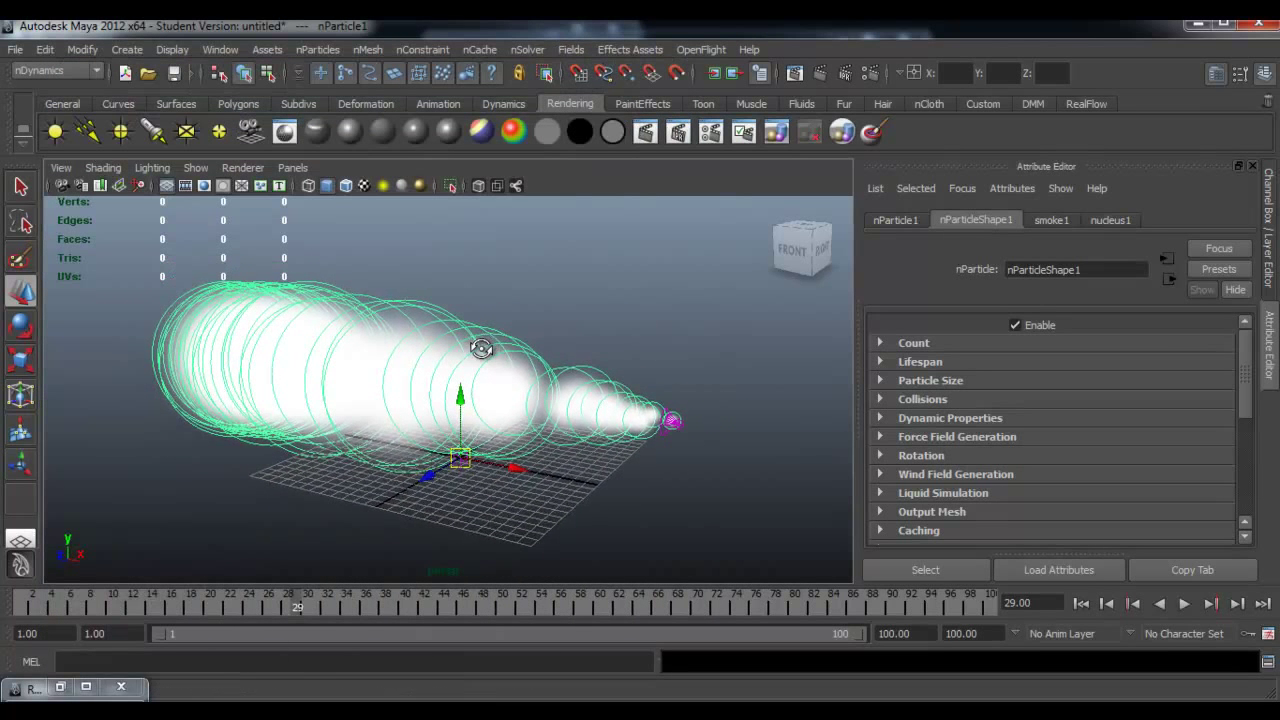
{"action": "left_click", "coordinate": [489, 288]}
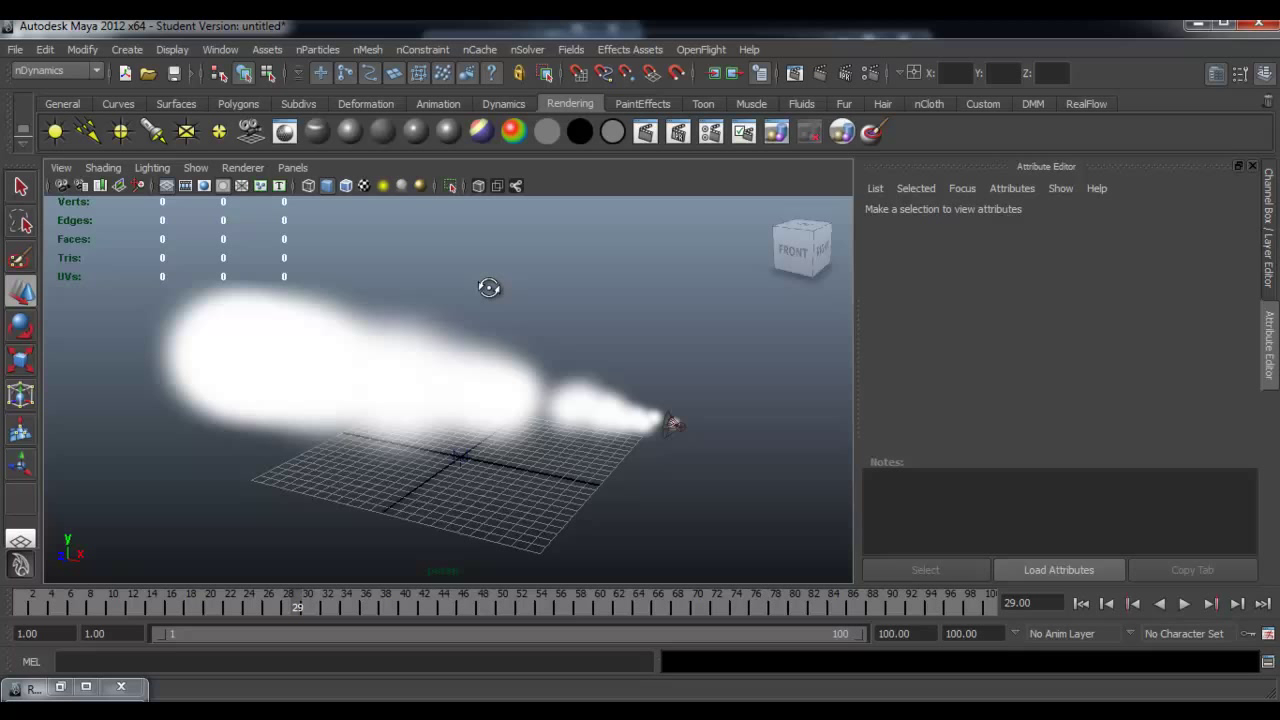
Add a directional light, raise it above the smoke, and rotate it downward
{"action": "left_click", "coordinate": [88, 135]}
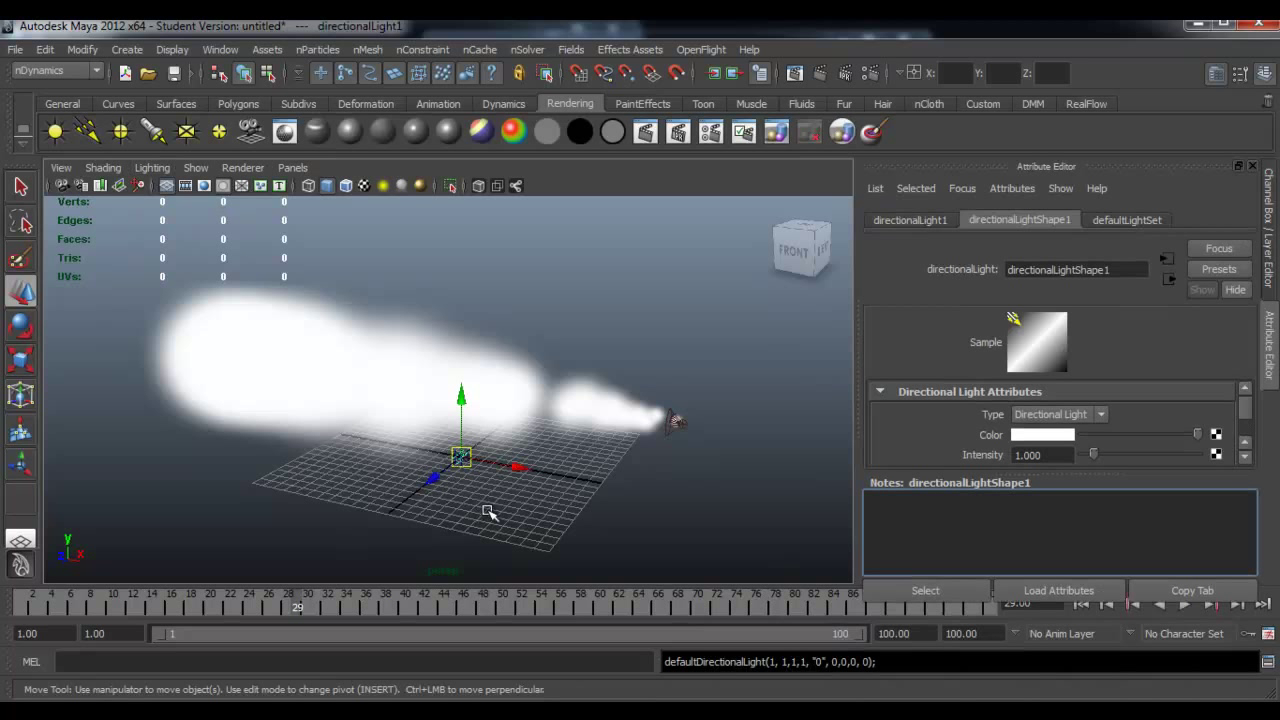
{"action": "left_click_drag", "start_coordinate": [497, 512], "coordinate": [479, 509], "text": "alt"}
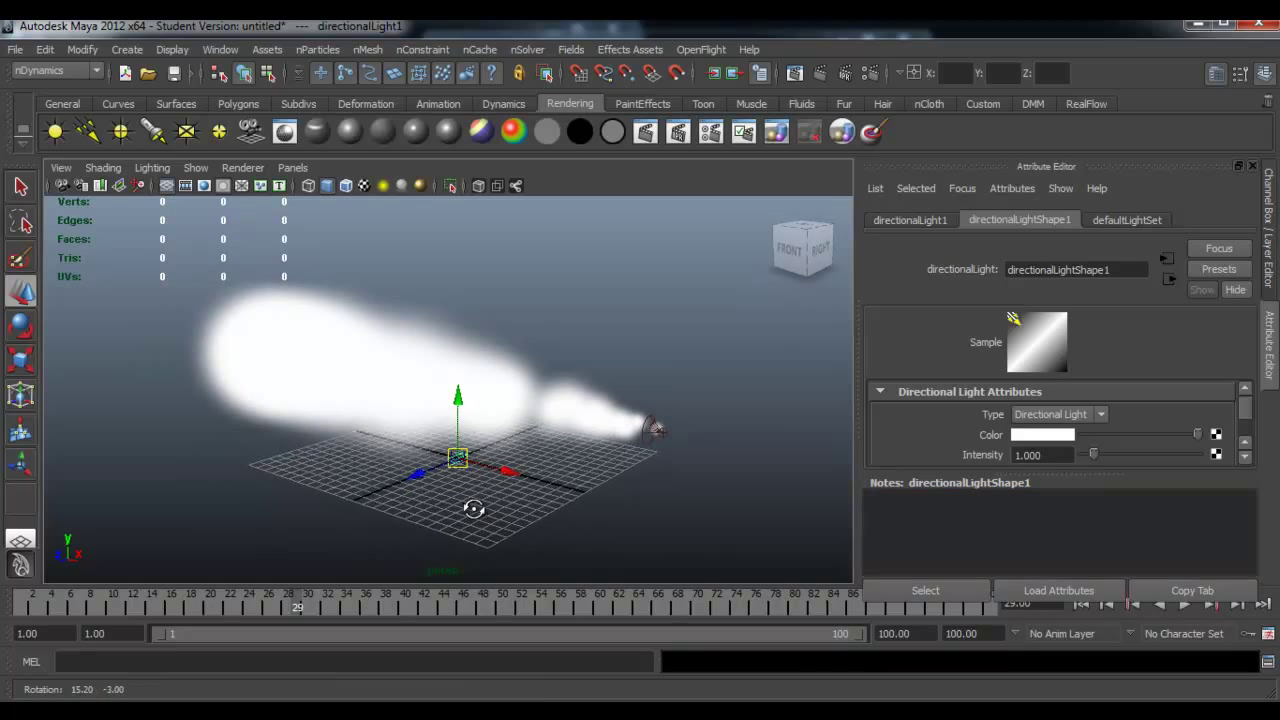
{"action": "mouse_move", "coordinate": [462, 398]}
{"action": "left_mouse_down"}
{"action": "mouse_move", "coordinate": [474, 201]}
{"action": "mouse_move", "coordinate": [480, 307]}
{"action": "left_mouse_up"}
{"action": "key", "text": "e"}
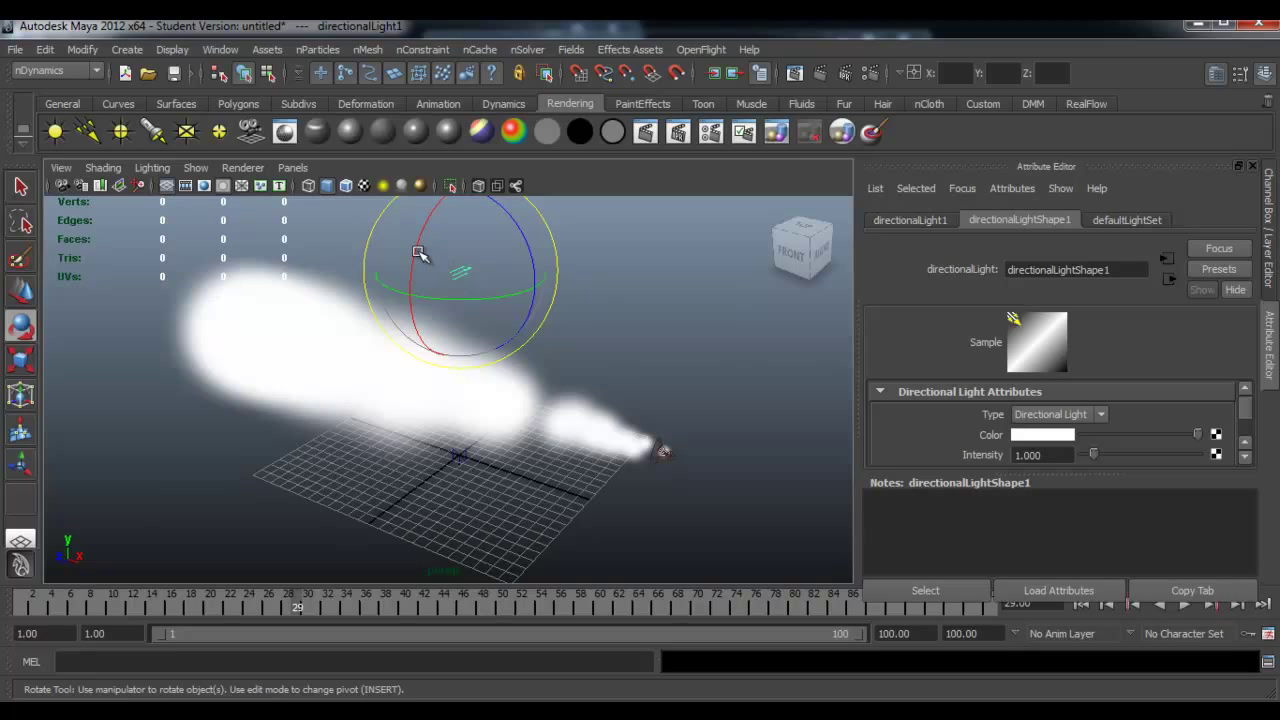
{"action": "left_click_drag", "start_coordinate": [425, 250], "coordinate": [437, 208]}
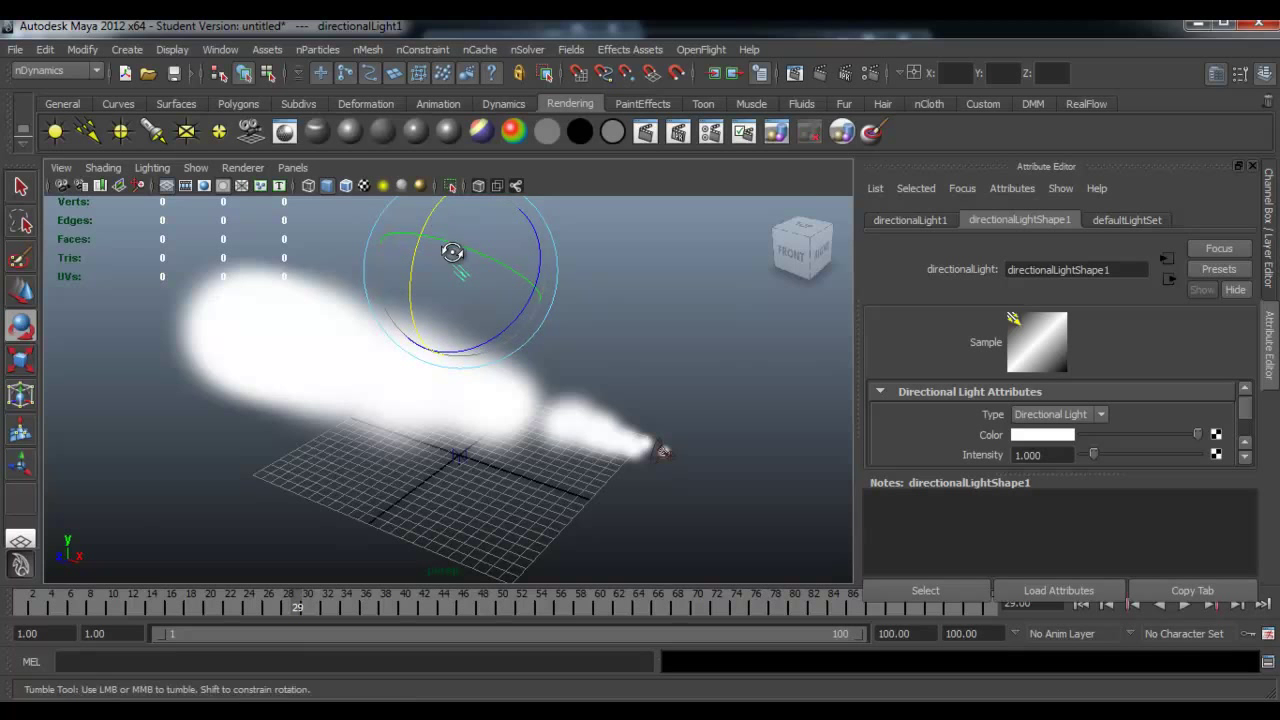
{"action": "mouse_move", "coordinate": [451, 251]}
{"action": "left_mouse_down", "text": "alt"}
{"action": "mouse_move", "coordinate": [329, 237]}
{"action": "mouse_move", "coordinate": [449, 237]}
{"action": "mouse_move", "coordinate": [466, 265]}
{"action": "left_mouse_up", "text": "alt"}
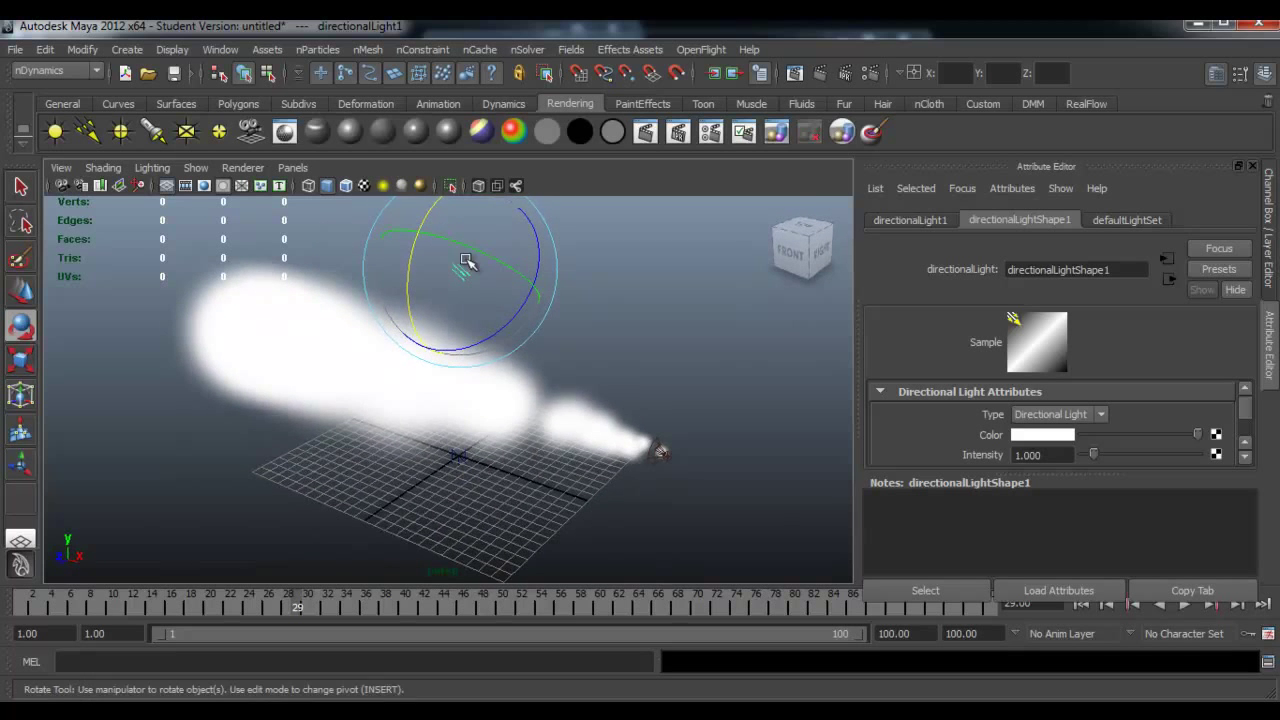
{"action": "right_click_drag", "start_coordinate": [466, 265], "coordinate": [510, 372], "text": "alt"}
Turn on Use Ray Trace Shadows for directionalLight1
{"action": "left_click_drag", "start_coordinate": [1186, 472], "coordinate": [1186, 575]}
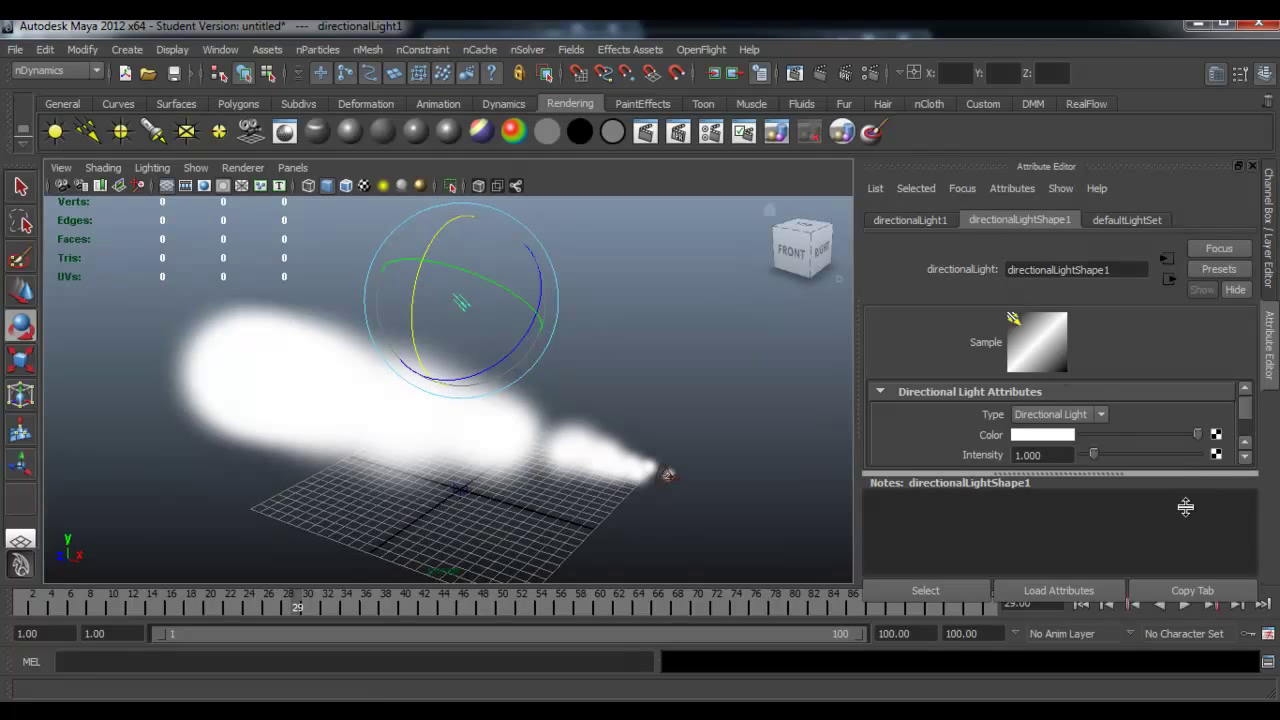
{"action": "left_click_drag", "start_coordinate": [1247, 436], "coordinate": [1246, 514]}
{"action": "left_click", "coordinate": [1028, 478]}
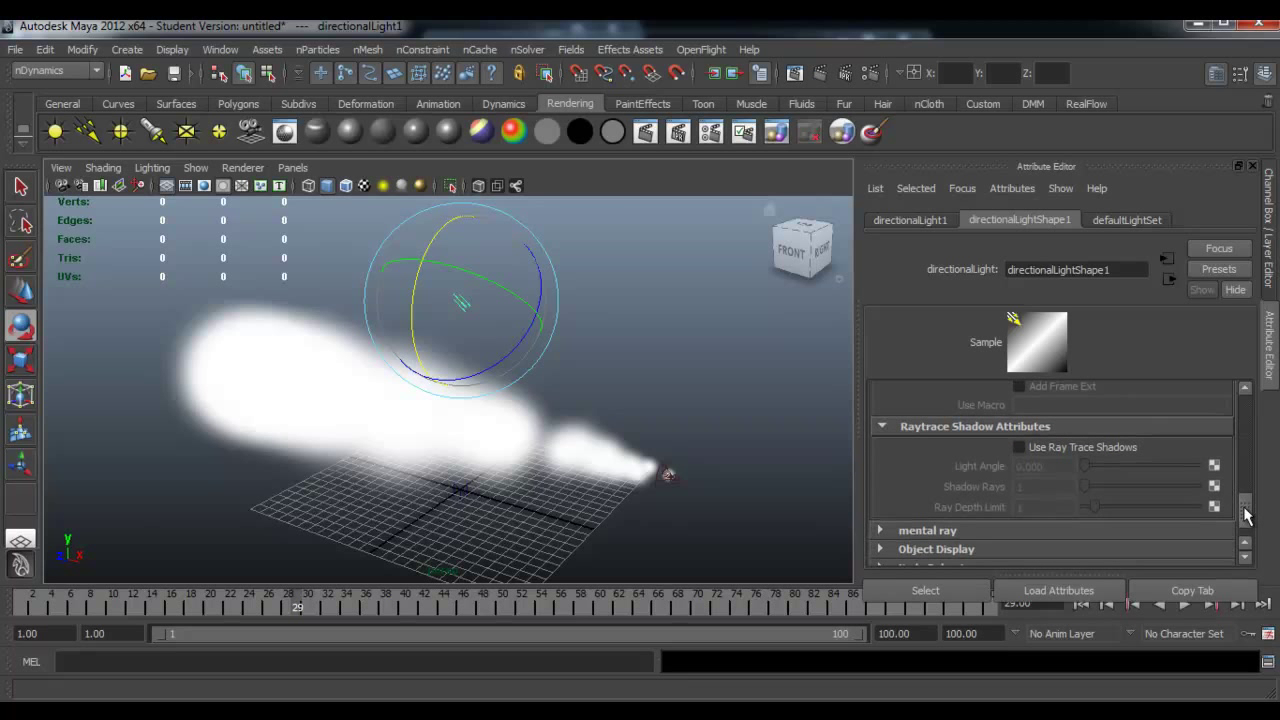
{"action": "left_click", "coordinate": [1019, 447]}
{"action": "left_click_drag", "start_coordinate": [586, 394], "coordinate": [575, 383], "text": "alt"}
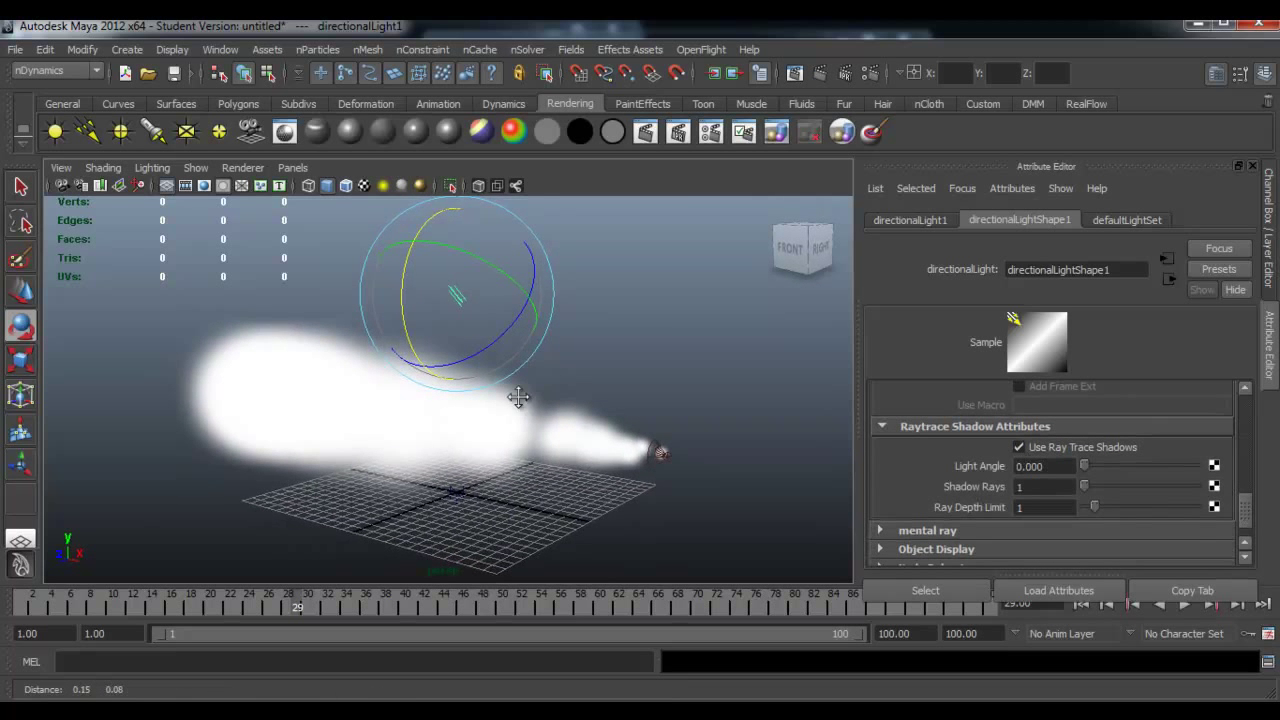
{"action": "mouse_move", "coordinate": [575, 383]}
{"action": "middle_mouse_down", "text": "alt"}
{"action": "mouse_move", "coordinate": [631, 389]}
{"action": "mouse_move", "coordinate": [626, 406]}
{"action": "middle_mouse_up", "text": "alt"}
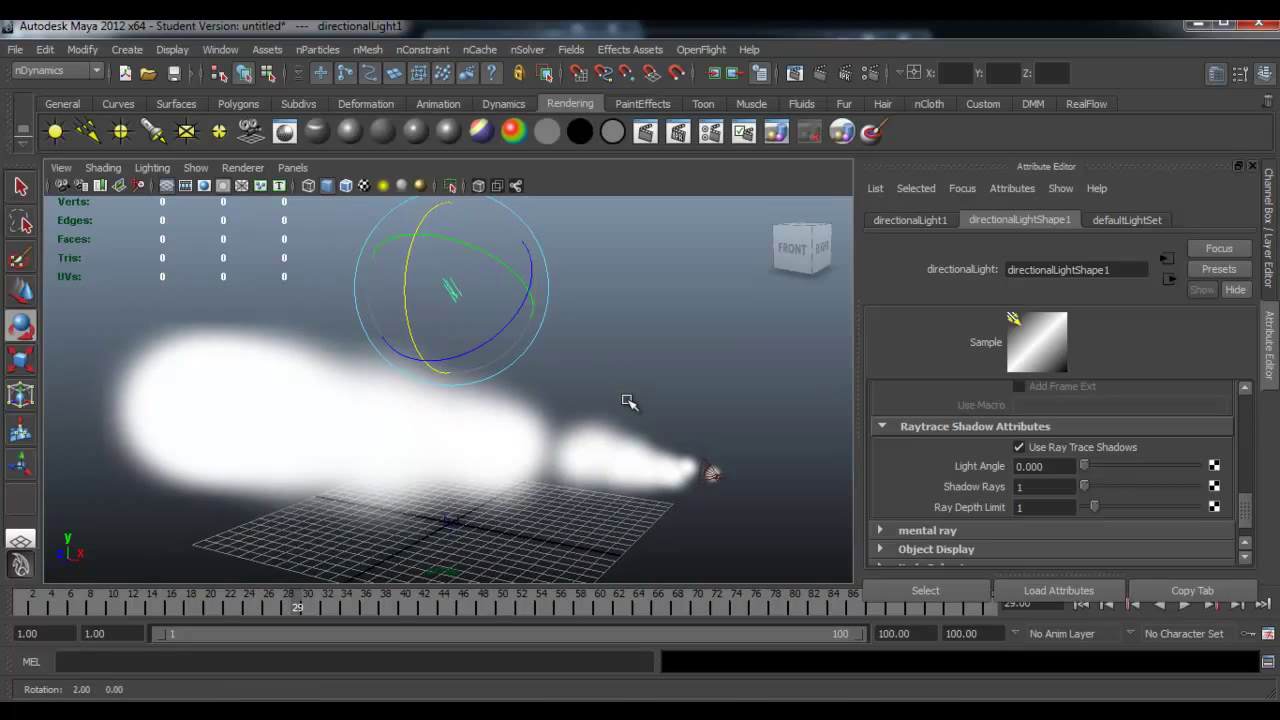
Keep the old image, re-render in mental ray with the new light, then reselect the nParticle
{"action": "left_click", "coordinate": [795, 75]}
{"action": "left_click", "coordinate": [307, 117]}
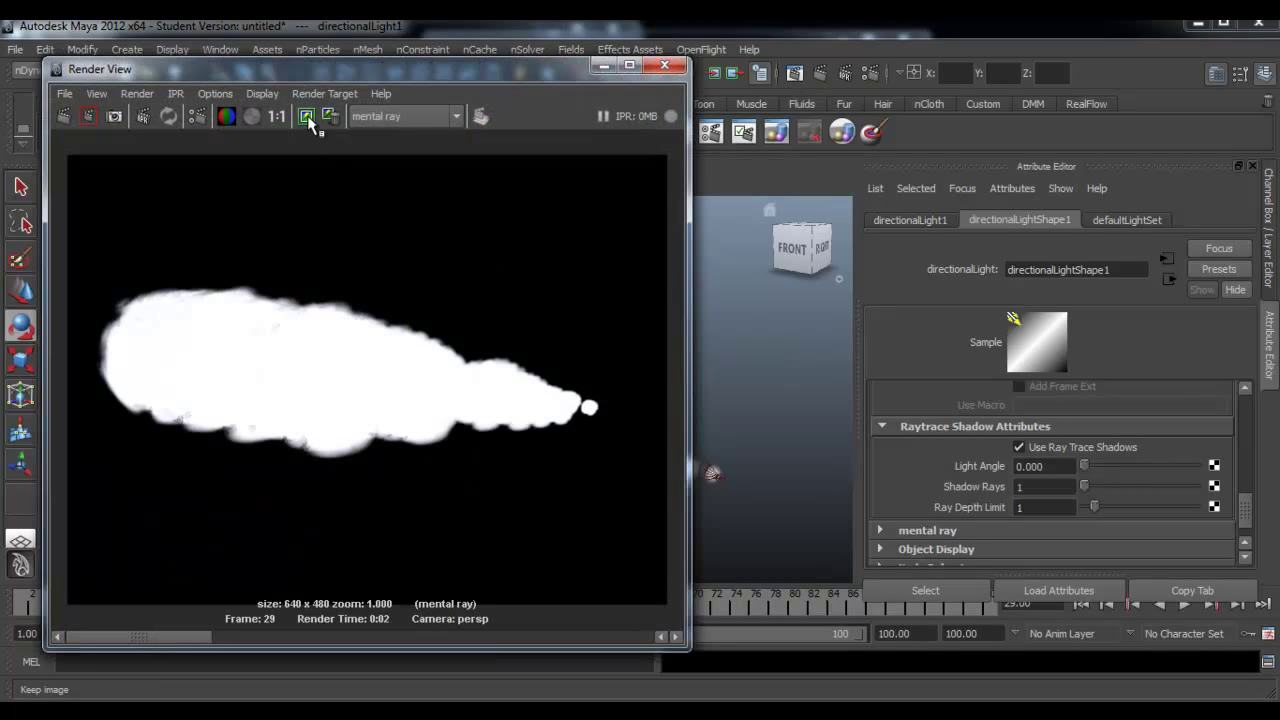
{"action": "left_click", "coordinate": [63, 116]}
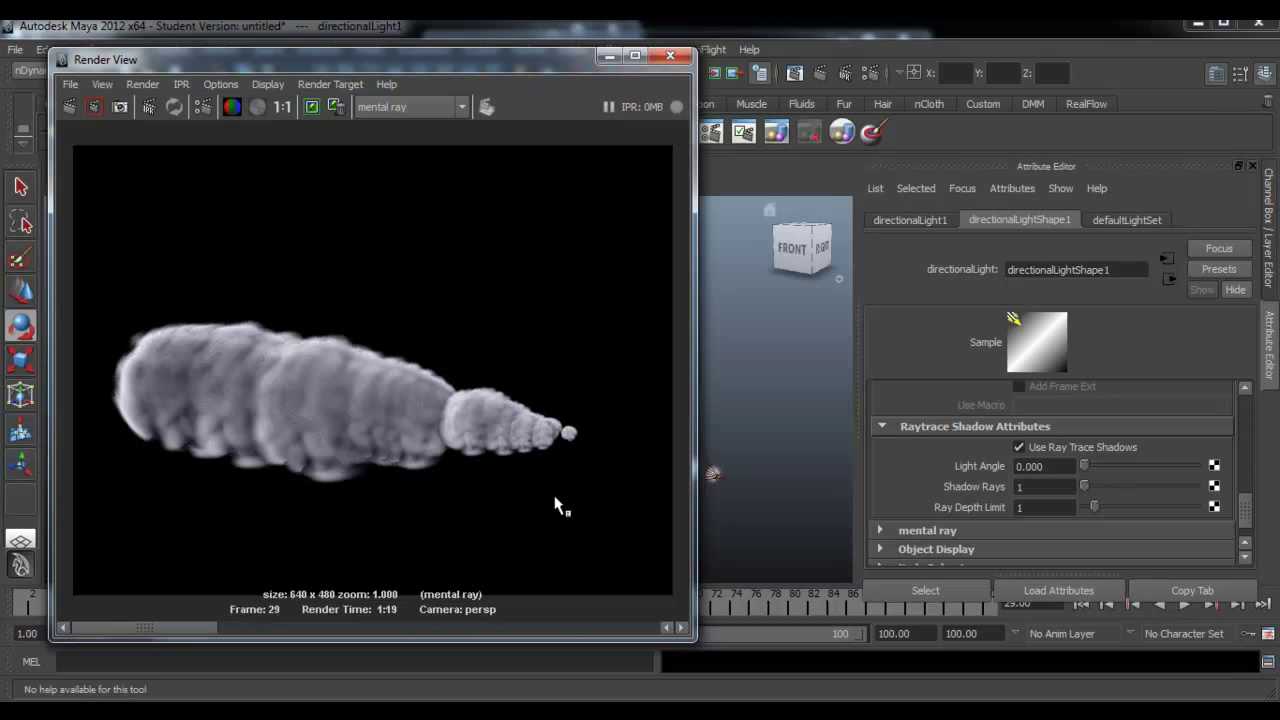
{"action": "left_click", "coordinate": [607, 57]}
{"action": "left_click", "coordinate": [608, 451]}
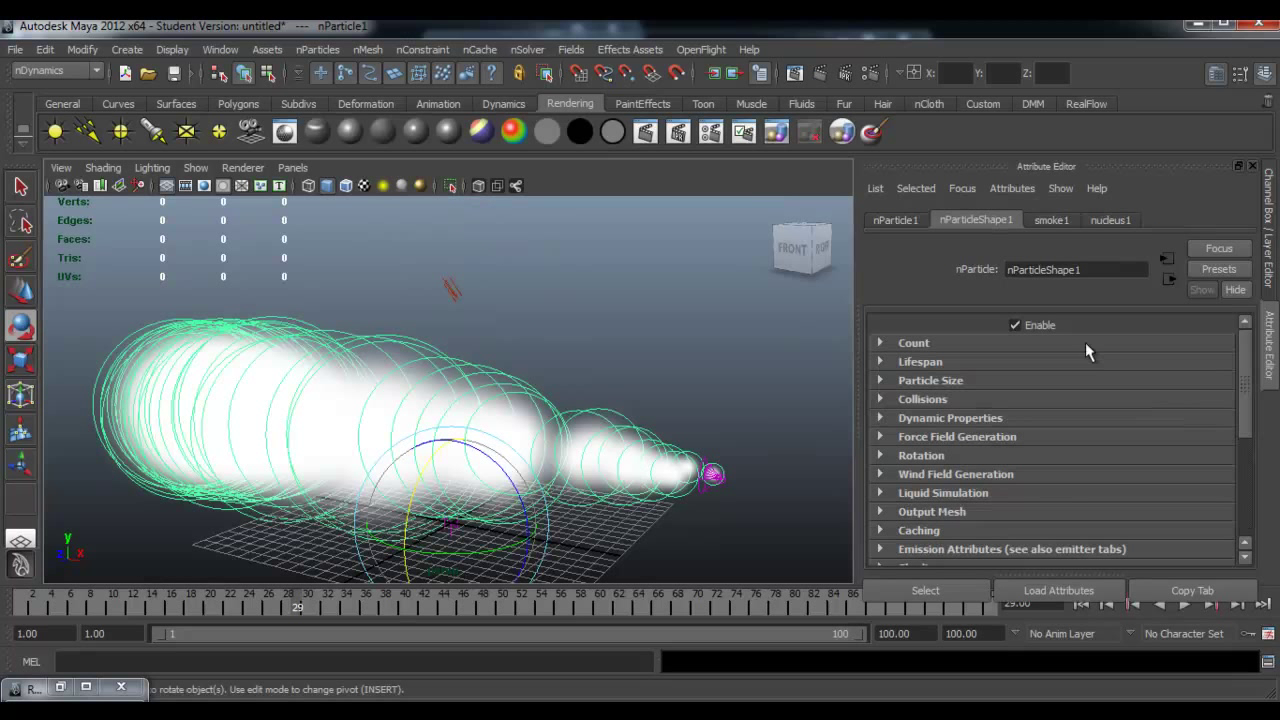
Set nParticleShape1's Incandescence Input to Age in the Shading section
{"action": "scroll", "coordinate": [1100, 400], "scroll_direction": "down", "scroll_amount": 2}
{"action": "scroll", "coordinate": [1000, 420], "scroll_direction": "down", "scroll_amount": 2}
{"action": "scroll", "coordinate": [950, 430], "scroll_direction": "down", "scroll_amount": 2}
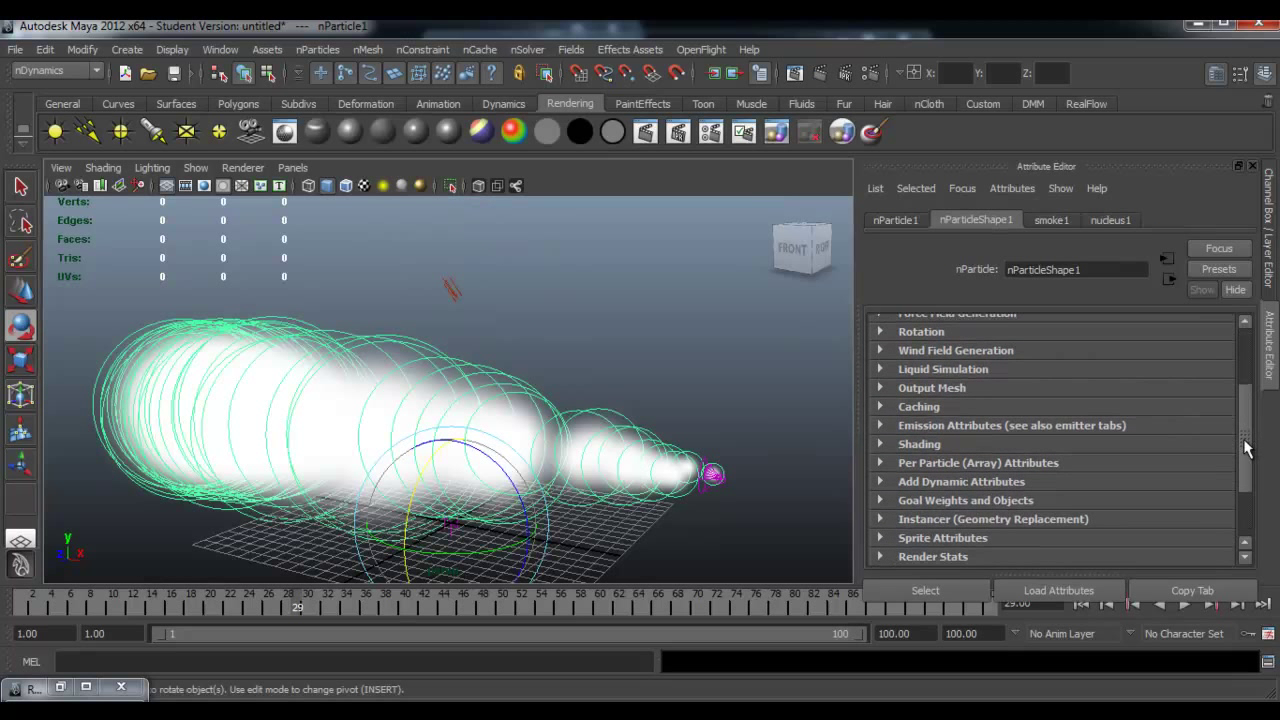
{"action": "left_click", "coordinate": [937, 431]}
{"action": "mouse_move", "coordinate": [1246, 390]}
{"action": "left_mouse_down"}
{"action": "mouse_move", "coordinate": [1256, 515]}
{"action": "mouse_move", "coordinate": [1256, 488]}
{"action": "left_mouse_up"}
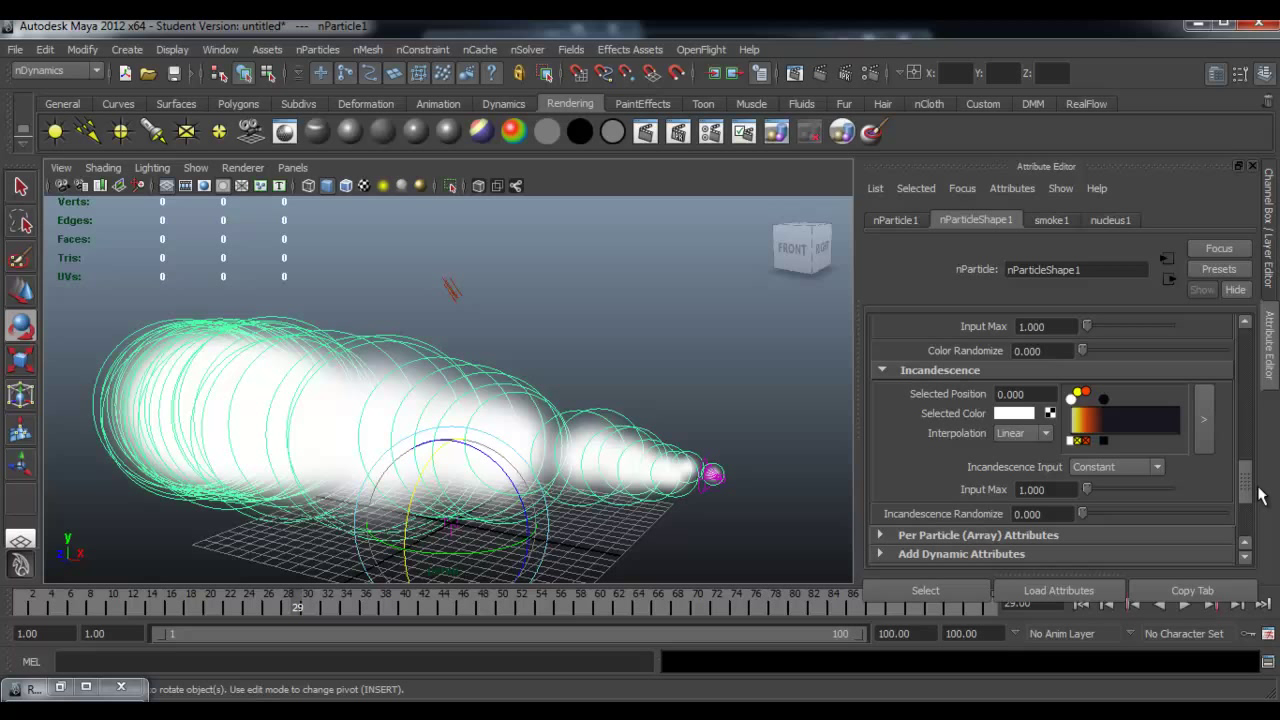
{"action": "left_click", "coordinate": [1133, 478]}
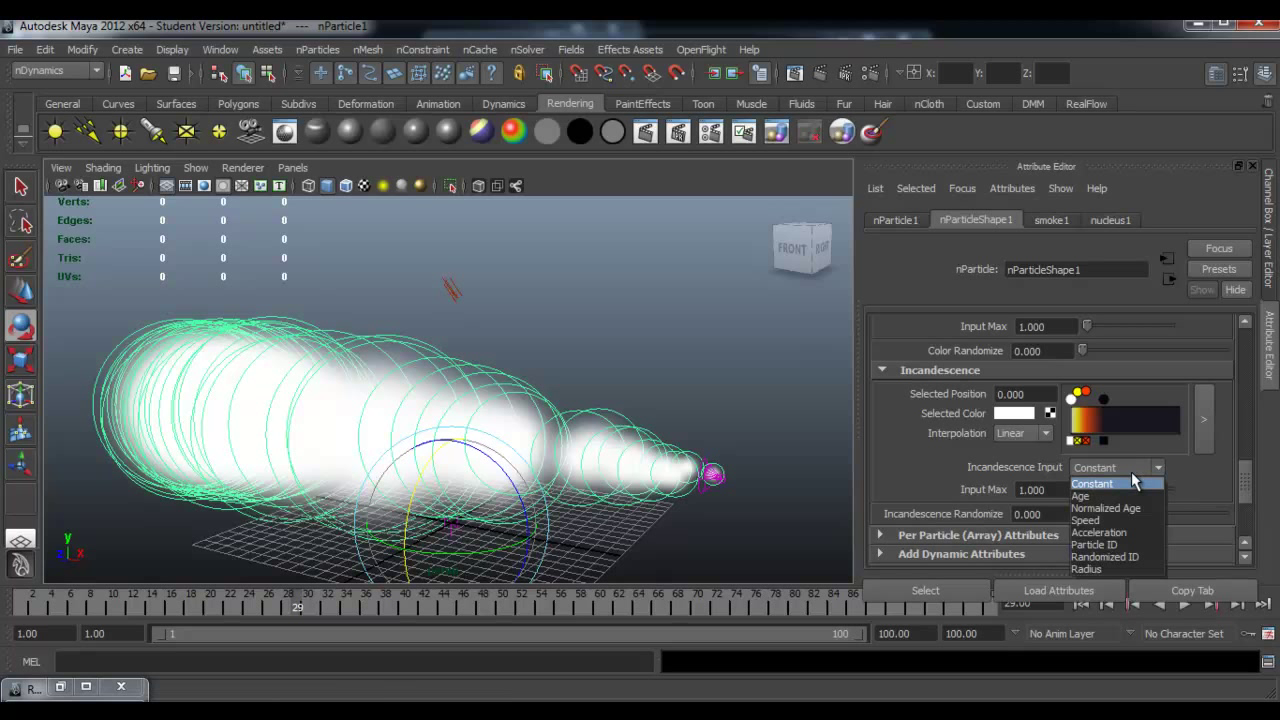
{"action": "left_click", "coordinate": [1138, 496]}
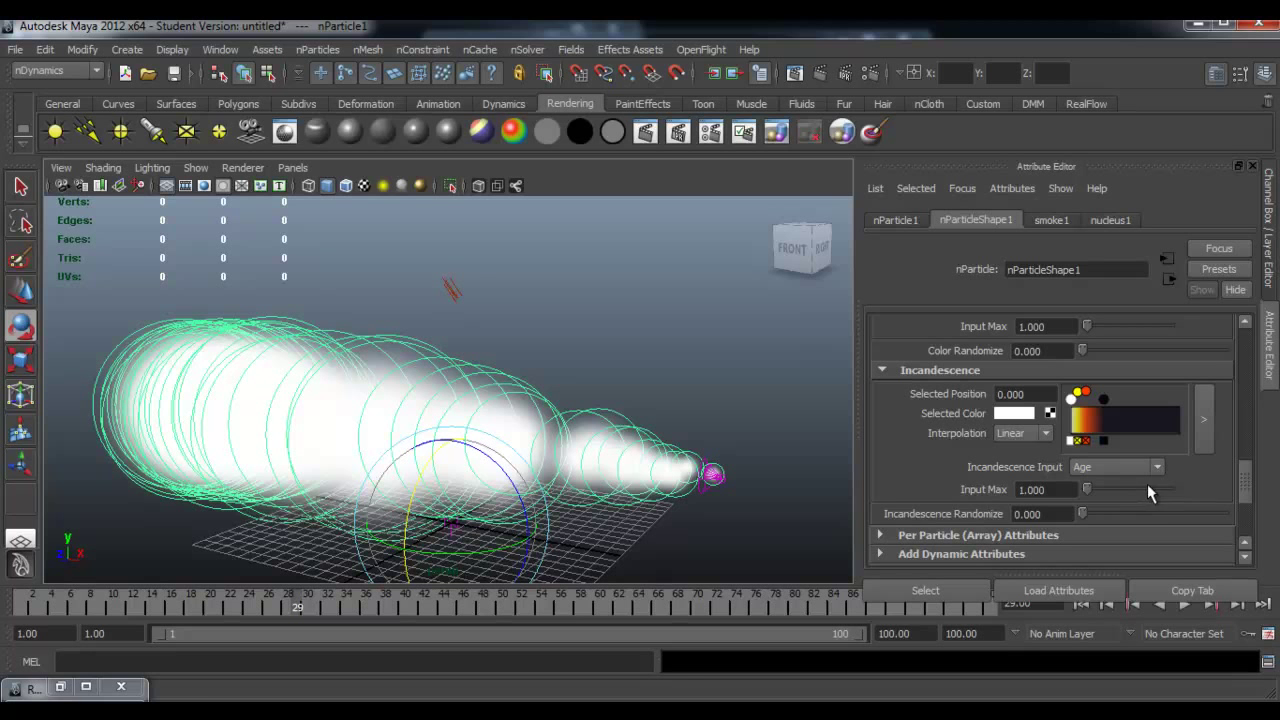
Replay the simulation to frame 30 and render it in mental ray
{"action": "left_click", "coordinate": [1082, 605]}
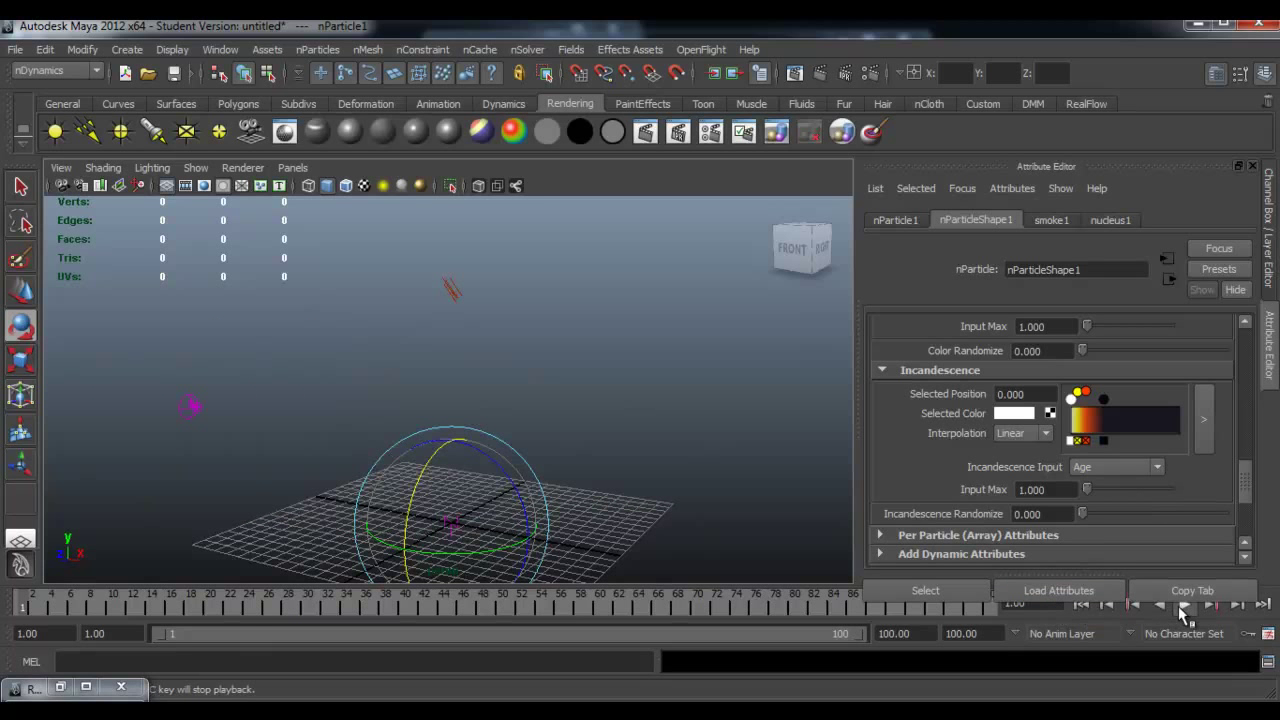
{"action": "left_click", "coordinate": [1184, 605]}
{"action": "left_click", "coordinate": [1183, 606]}
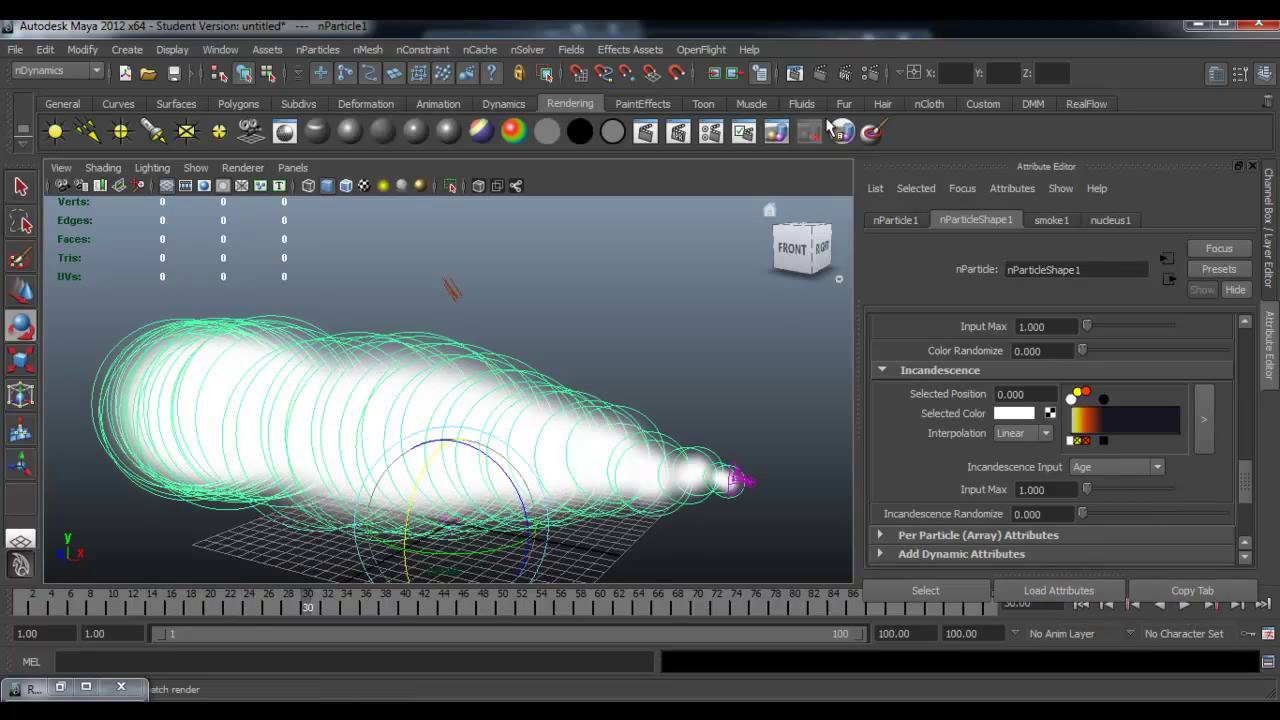
{"action": "left_click", "coordinate": [822, 76]}
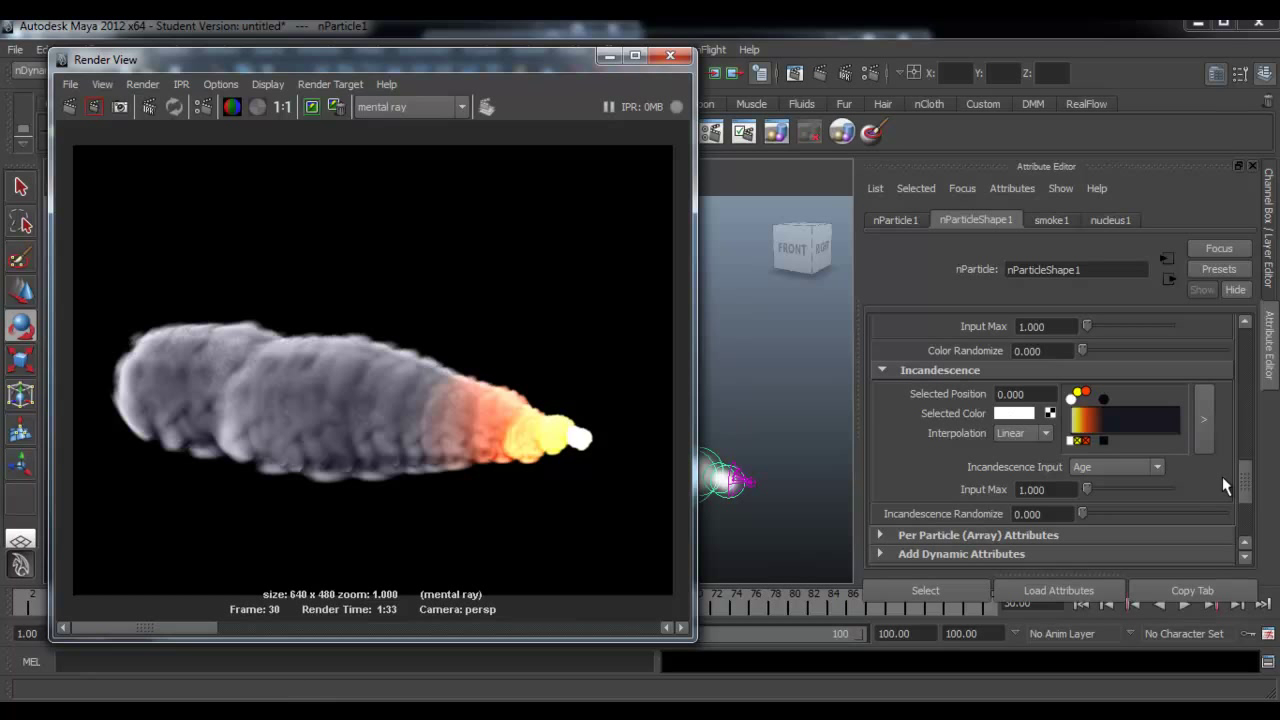
Lower the smoke1 emitter's particle rate
{"action": "left_click_drag", "start_coordinate": [1245, 485], "coordinate": [1248, 400]}
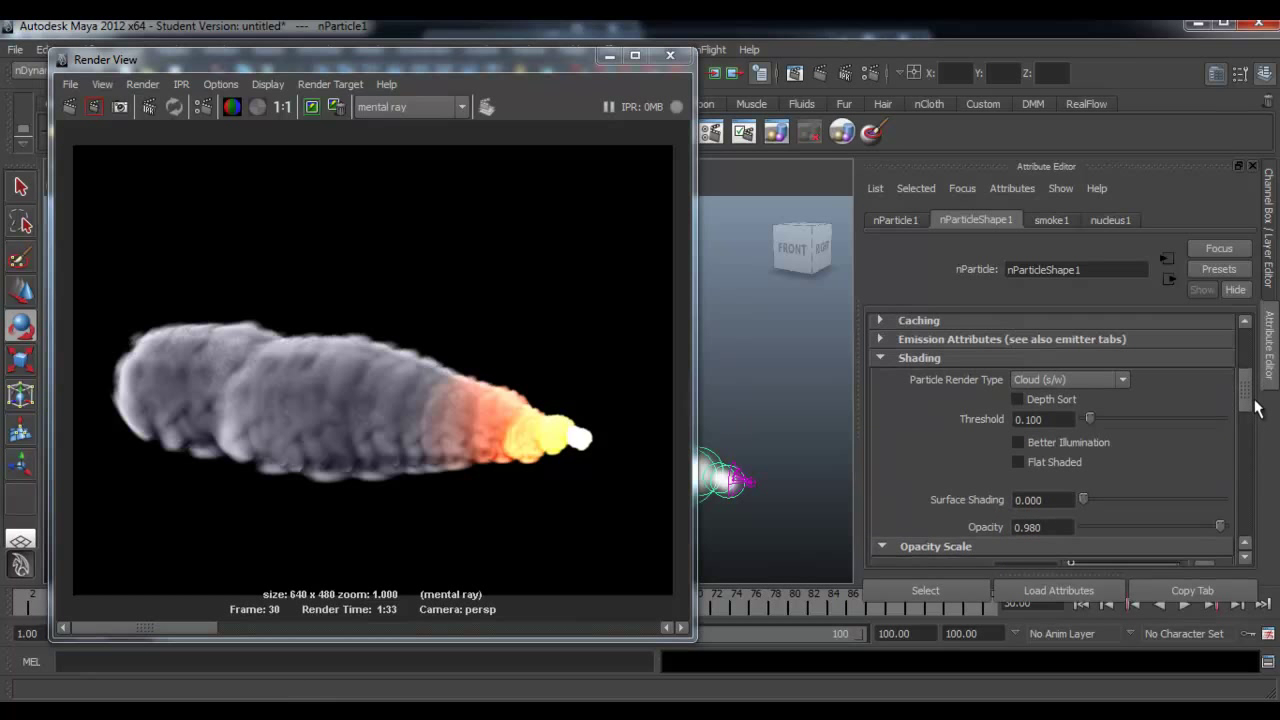
{"action": "left_click", "coordinate": [1051, 220]}
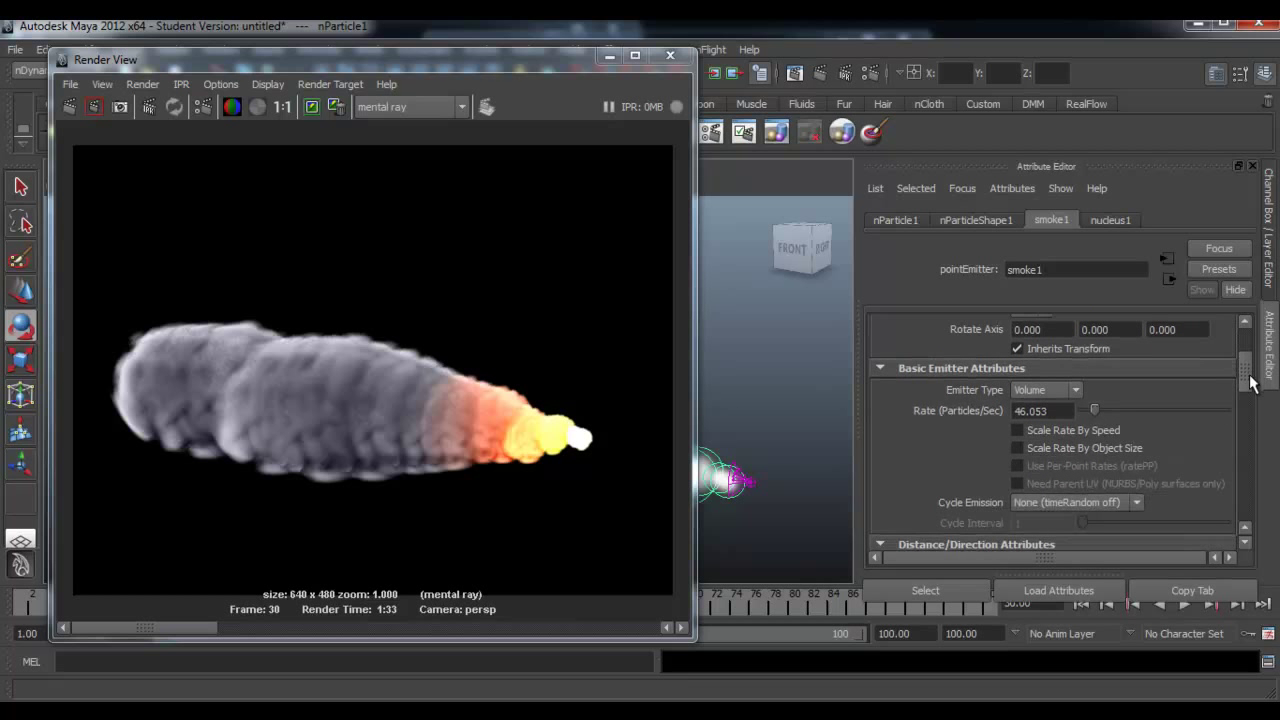
{"action": "left_click_drag", "start_coordinate": [1248, 362], "coordinate": [1248, 388]}
{"action": "left_click_drag", "start_coordinate": [1095, 382], "coordinate": [1084, 385]}
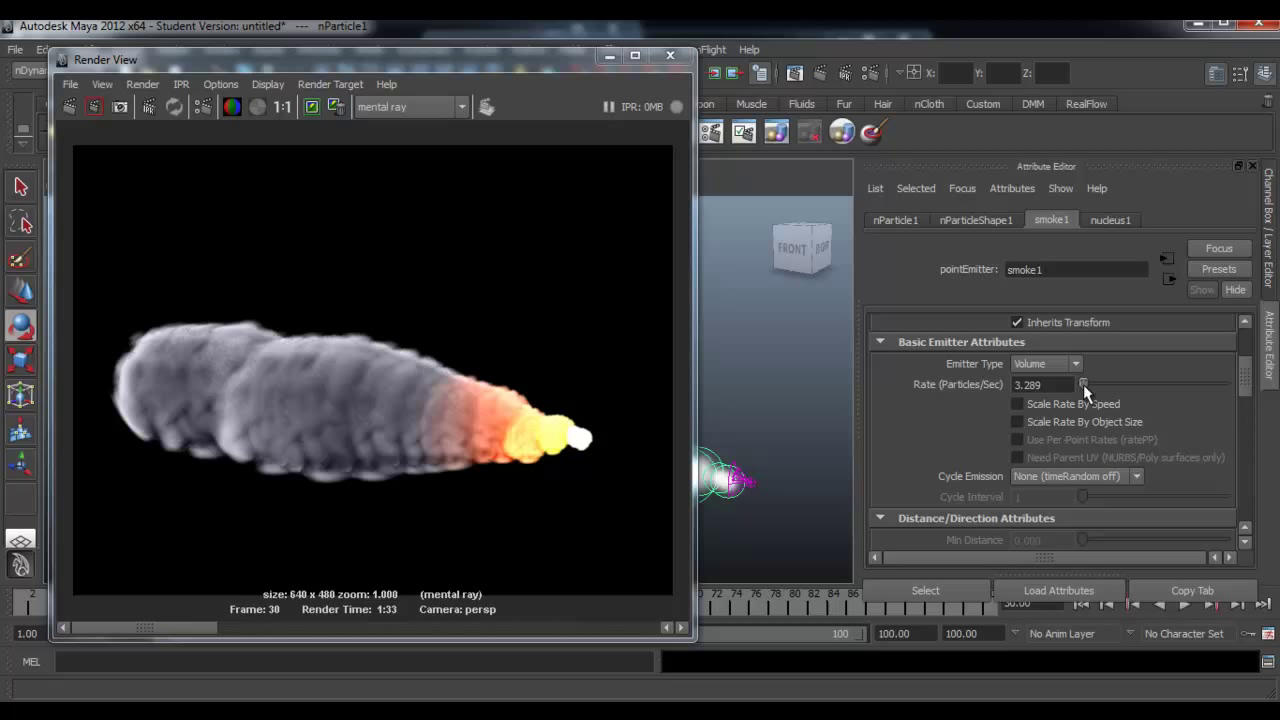
Replay the simulation from the start, stop it, and render the current frame
{"action": "left_click", "coordinate": [1074, 606]}
{"action": "left_click", "coordinate": [1184, 606]}
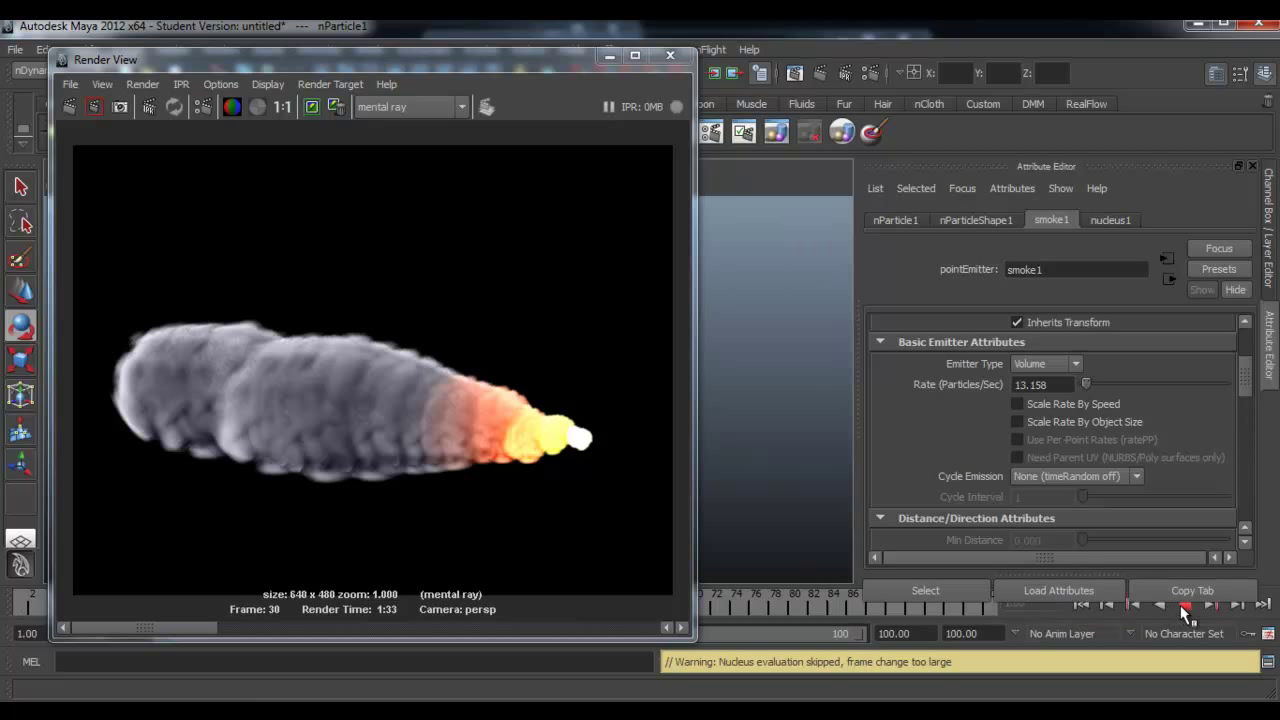
{"action": "left_click", "coordinate": [1184, 606]}
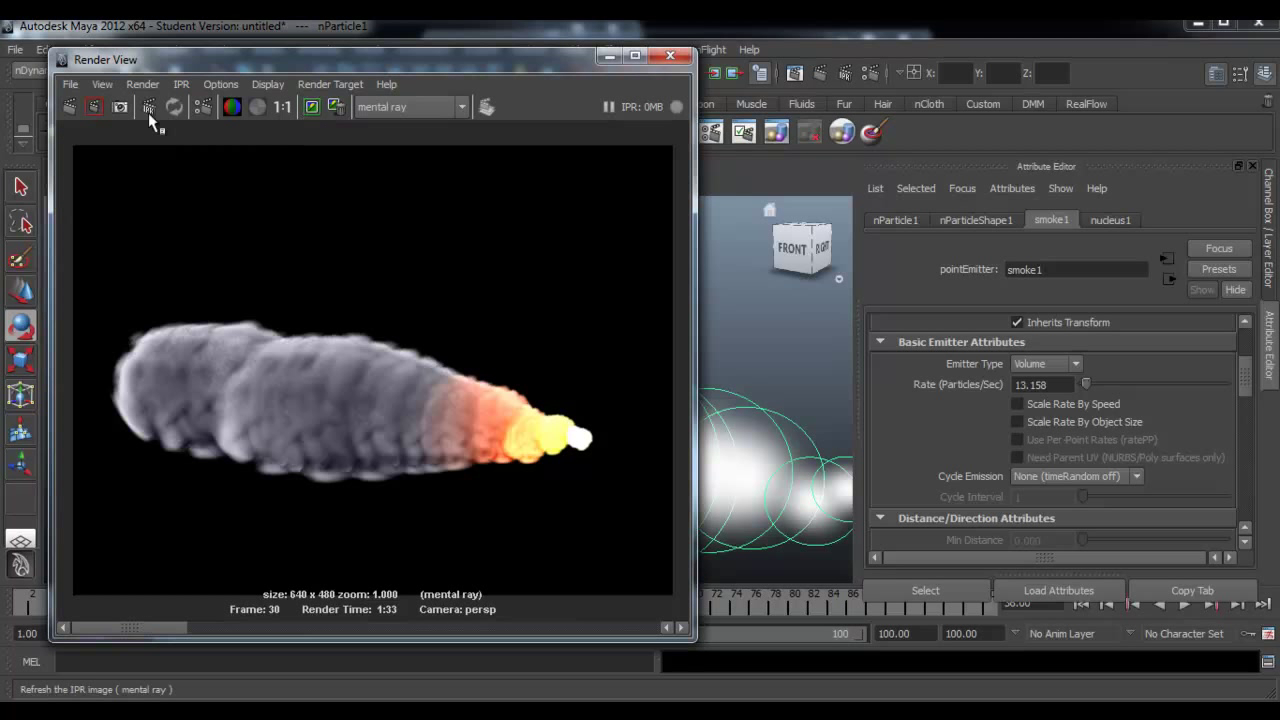
{"action": "left_click", "coordinate": [69, 107]}
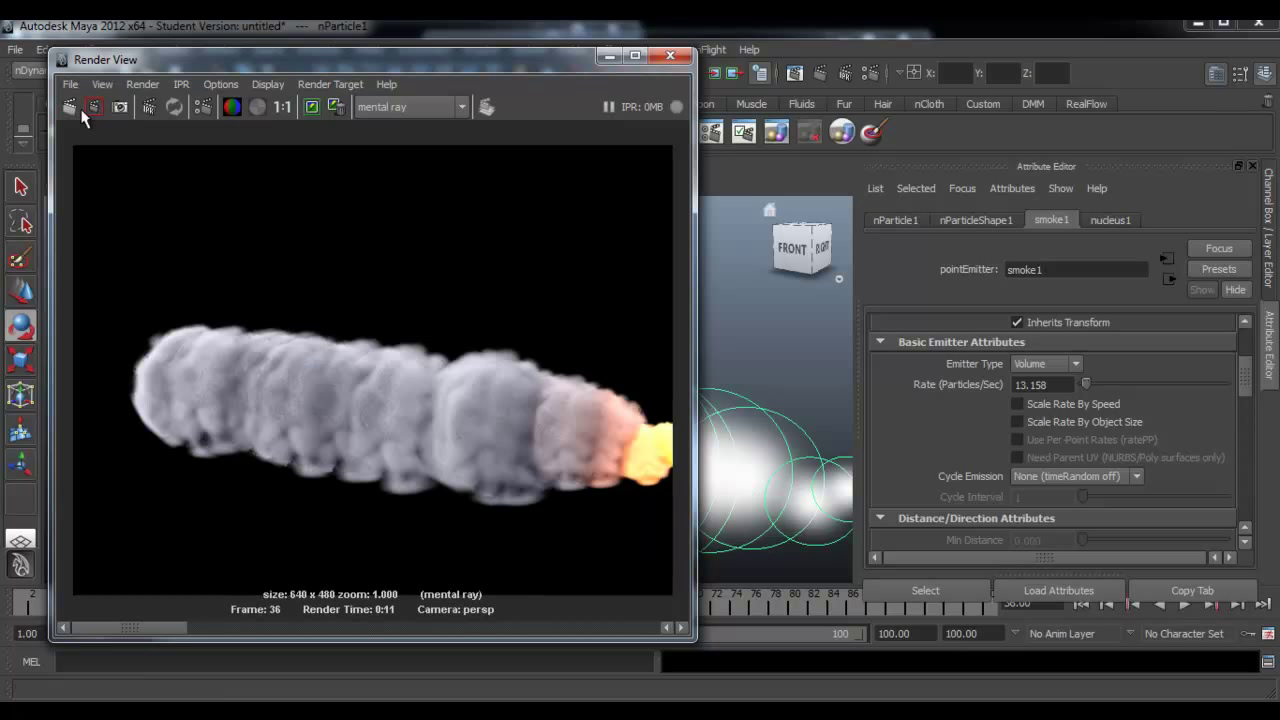
Raise smoke1's emission rate to 161.184 particles per second and open Render Settings
{"action": "mouse_move", "coordinate": [167, 633]}
{"action": "left_mouse_down"}
{"action": "mouse_move", "coordinate": [279, 624]}
{"action": "mouse_move", "coordinate": [165, 628]}
{"action": "left_mouse_up"}
{"action": "left_click_drag", "start_coordinate": [1087, 385], "coordinate": [1127, 386]}
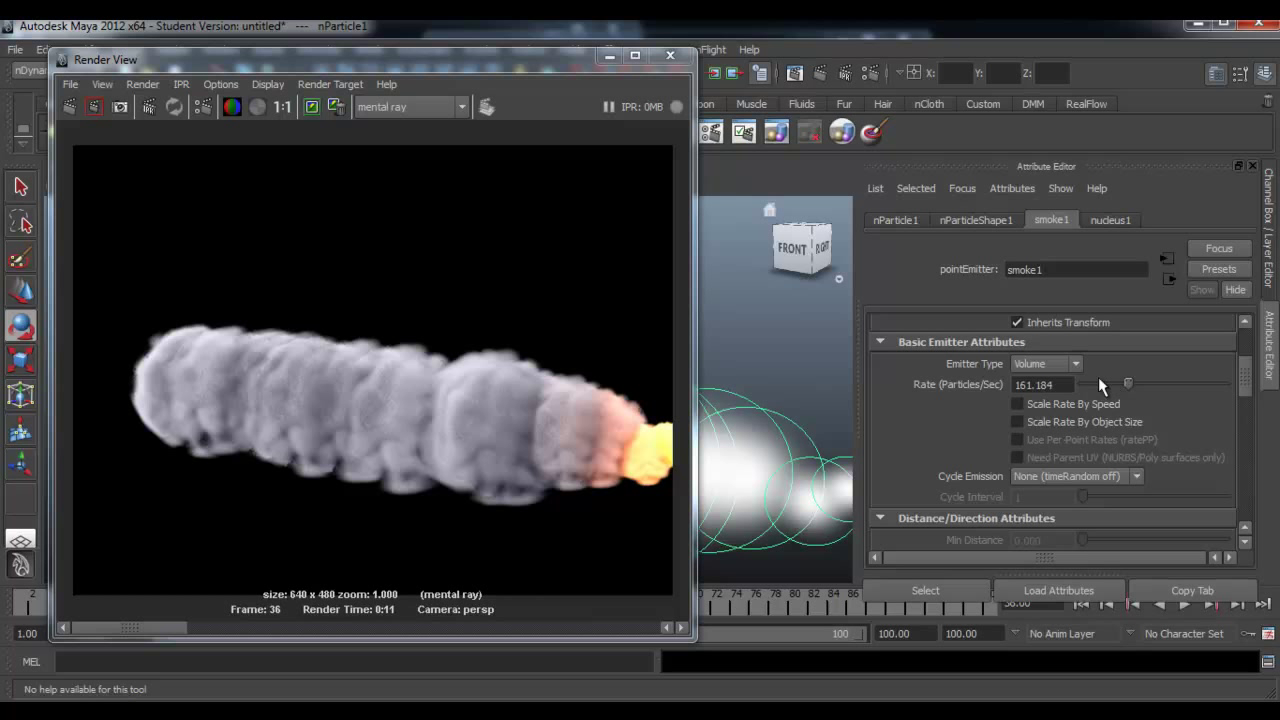
{"action": "left_click", "coordinate": [873, 74]}
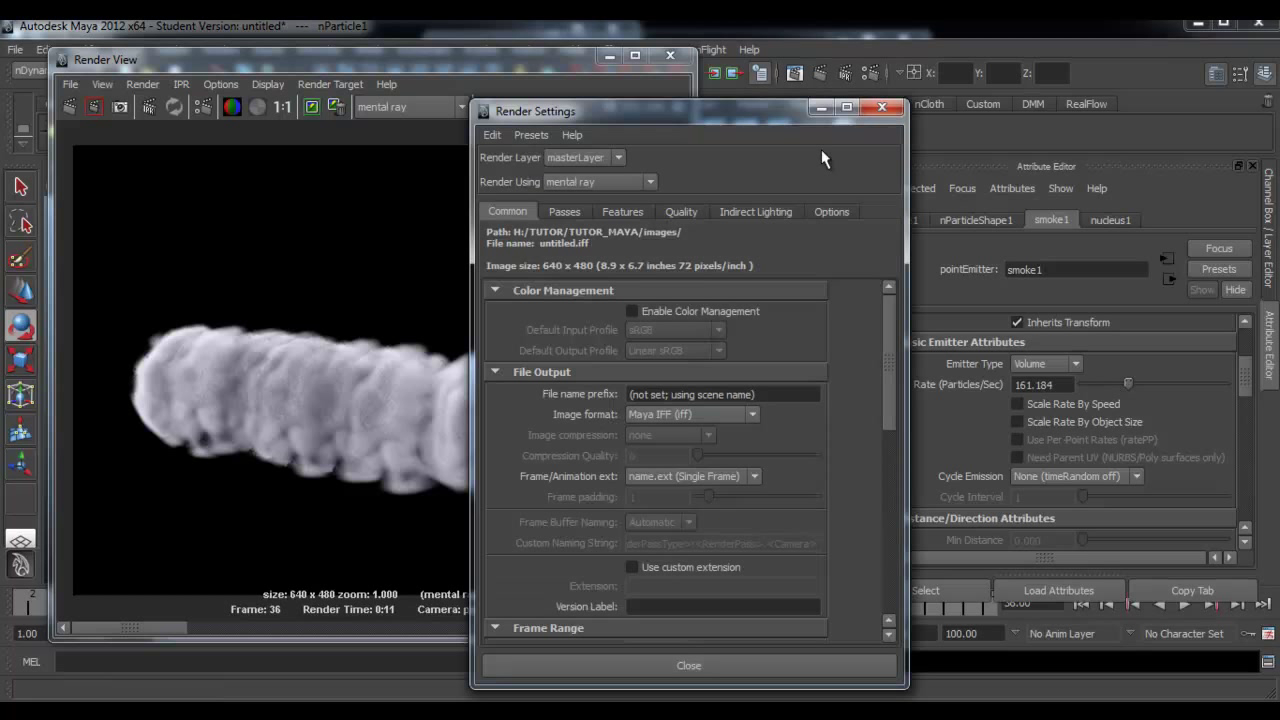
Choose the Production quality preset with Max Sample Level -2 and re-render the frame
{"action": "left_click_drag", "start_coordinate": [702, 105], "coordinate": [710, 83]}
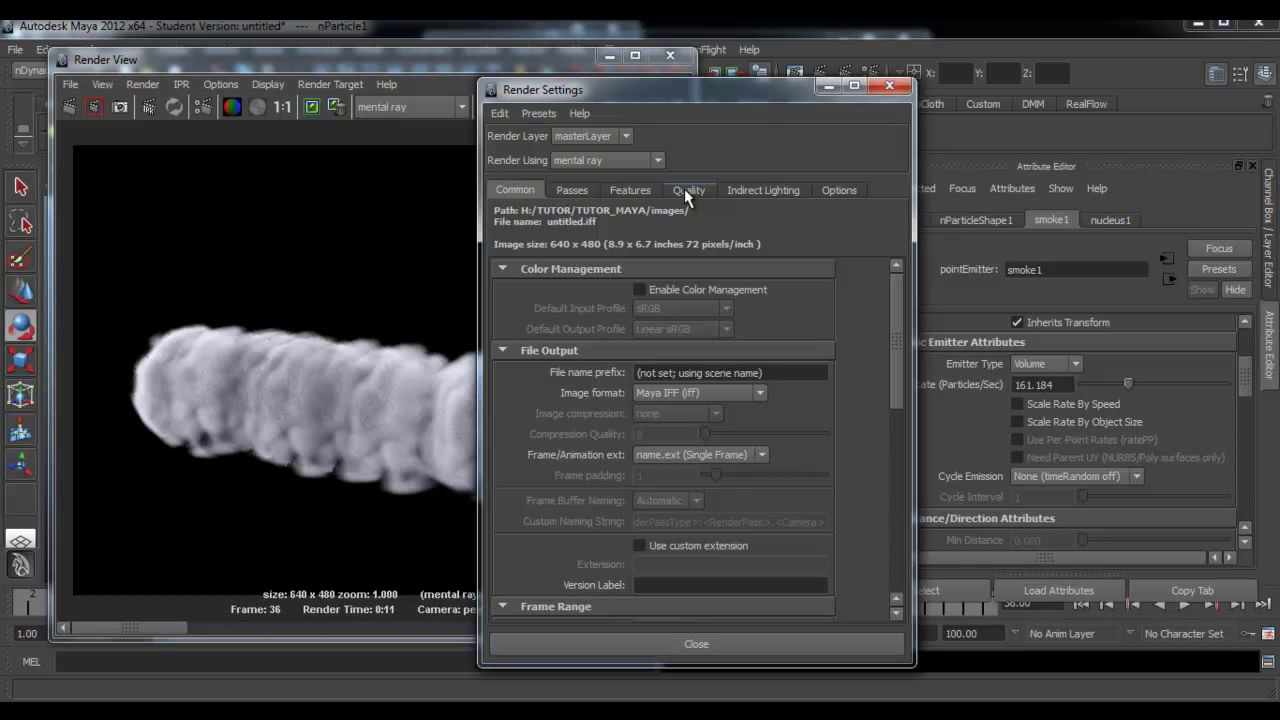
{"action": "left_click", "coordinate": [684, 188]}
{"action": "left_click", "coordinate": [710, 217]}
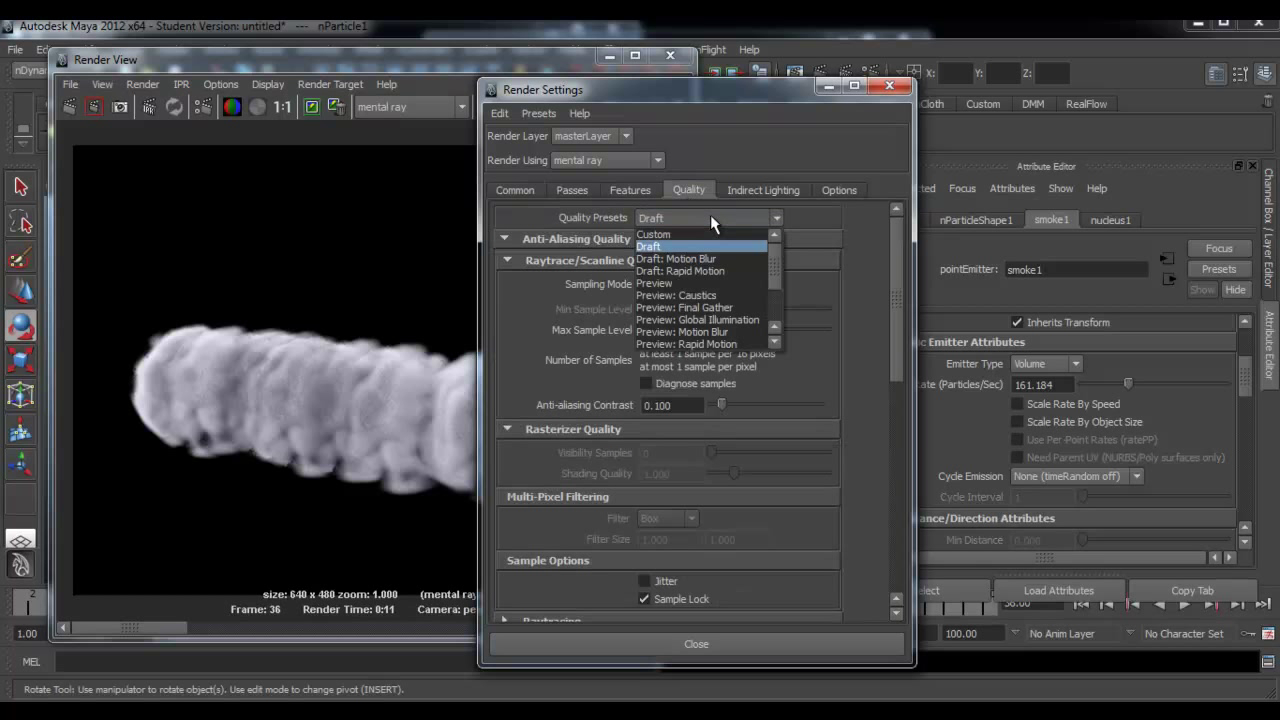
{"action": "scroll", "coordinate": [774, 298], "scroll_direction": "down", "scroll_amount": 2}
{"action": "left_click", "coordinate": [739, 287]}
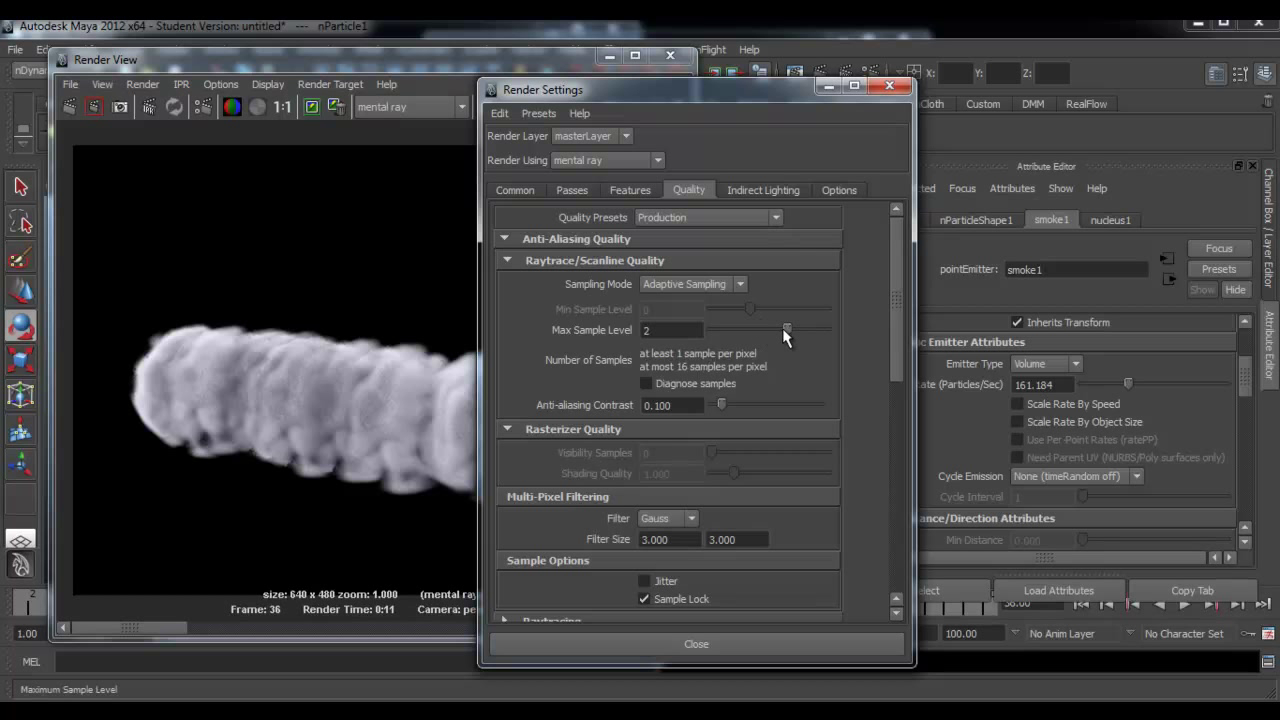
{"action": "left_click_drag", "start_coordinate": [786, 328], "coordinate": [712, 334]}
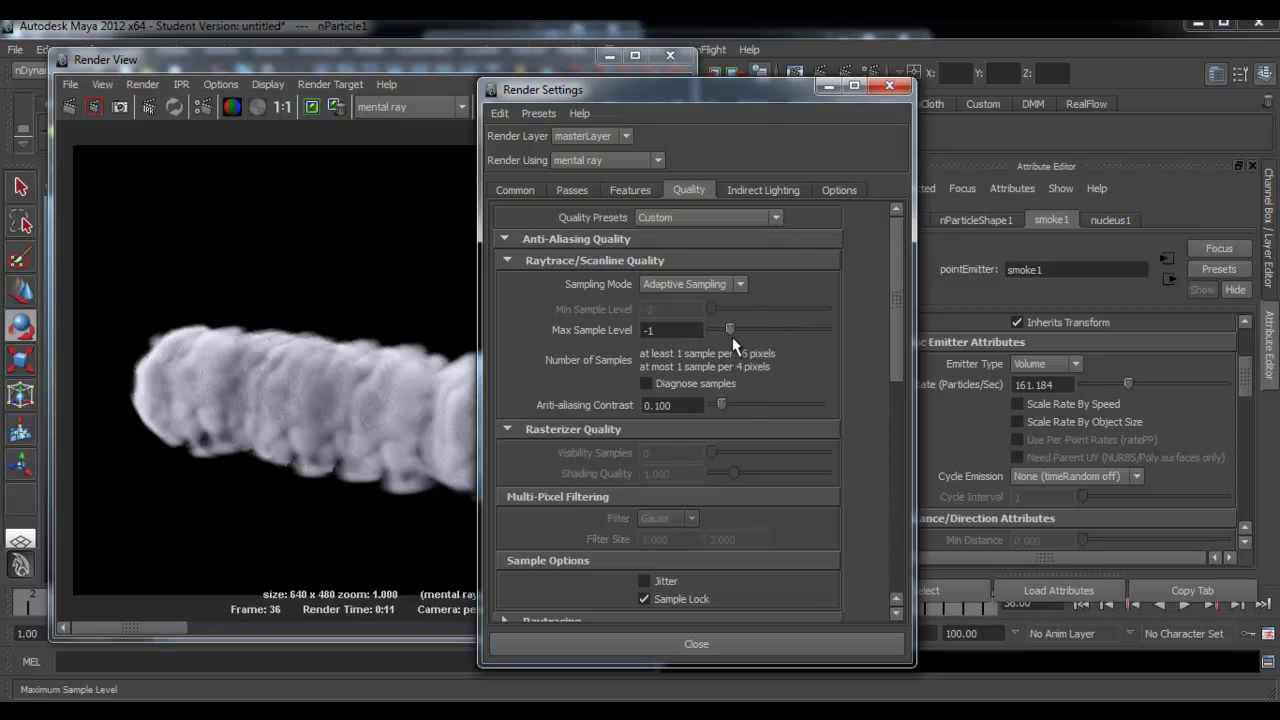
{"action": "left_click", "coordinate": [697, 645]}
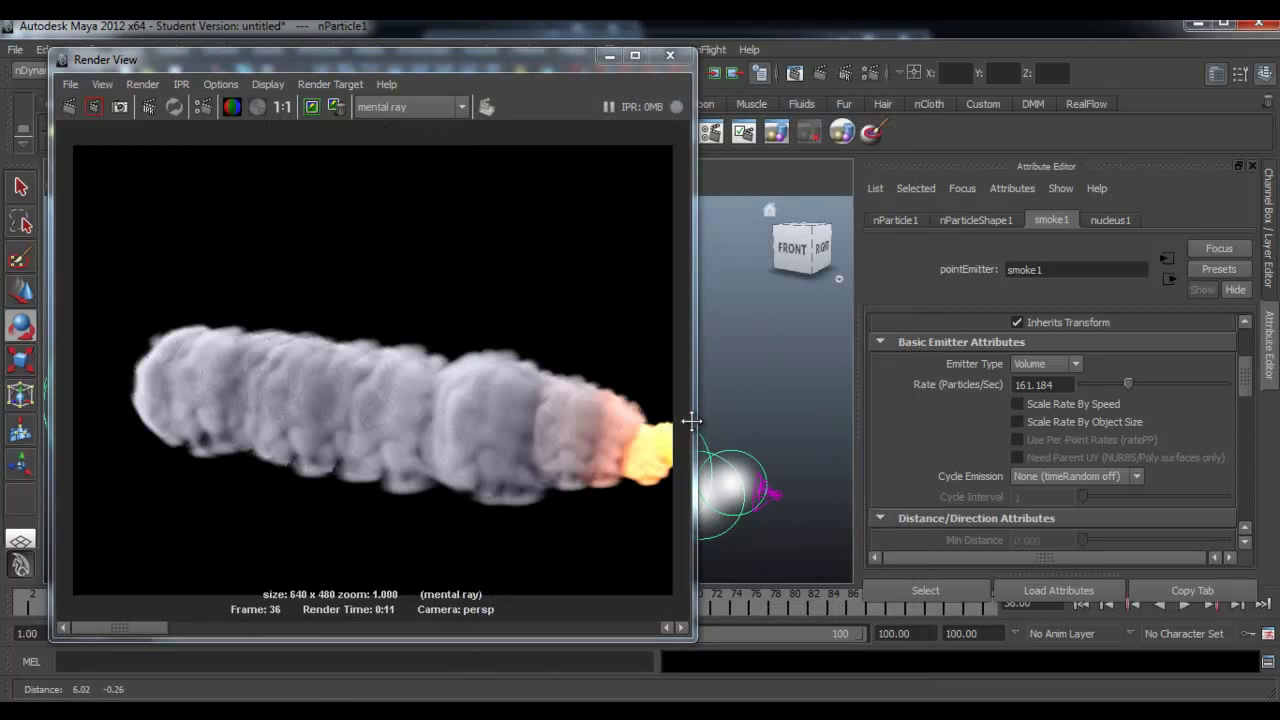
{"action": "left_click", "coordinate": [66, 104]}
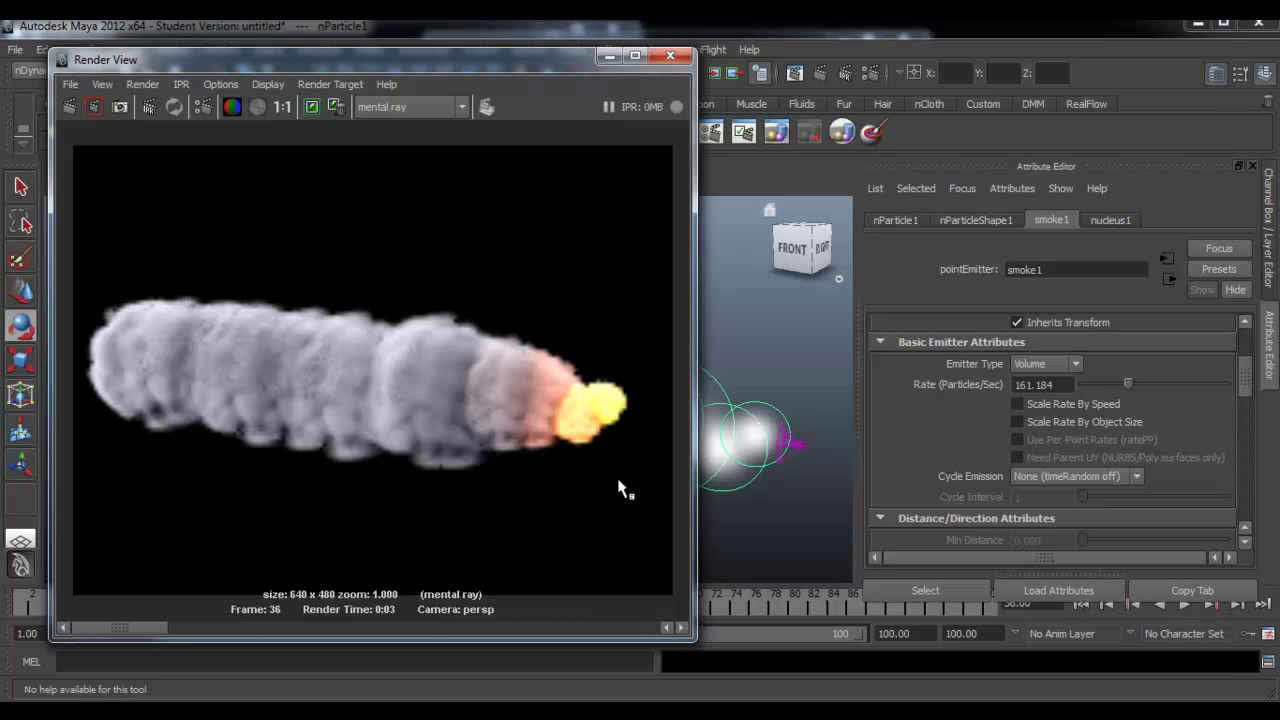
Raise Max Sample Level to -1 and re-render the smoke trail
{"action": "left_click", "coordinate": [872, 75]}
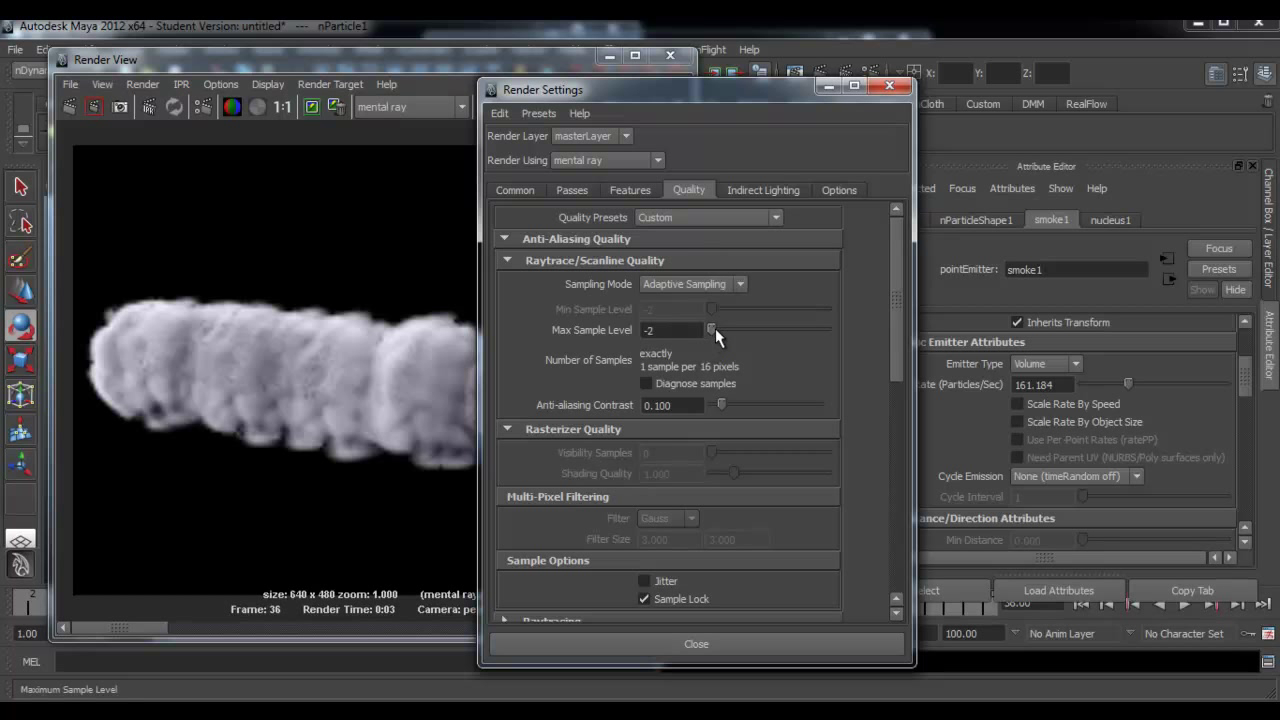
{"action": "left_click_drag", "start_coordinate": [715, 328], "coordinate": [724, 330]}
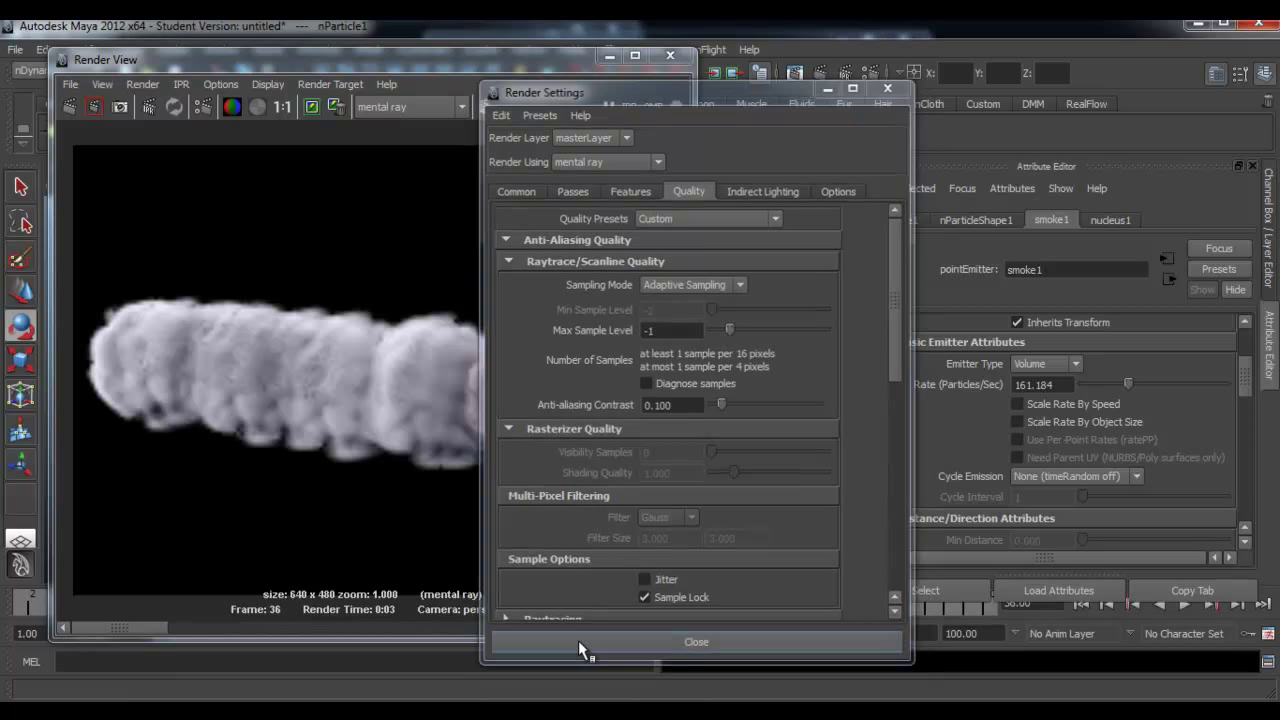
{"action": "left_click", "coordinate": [578, 640]}
{"action": "left_click", "coordinate": [69, 106]}
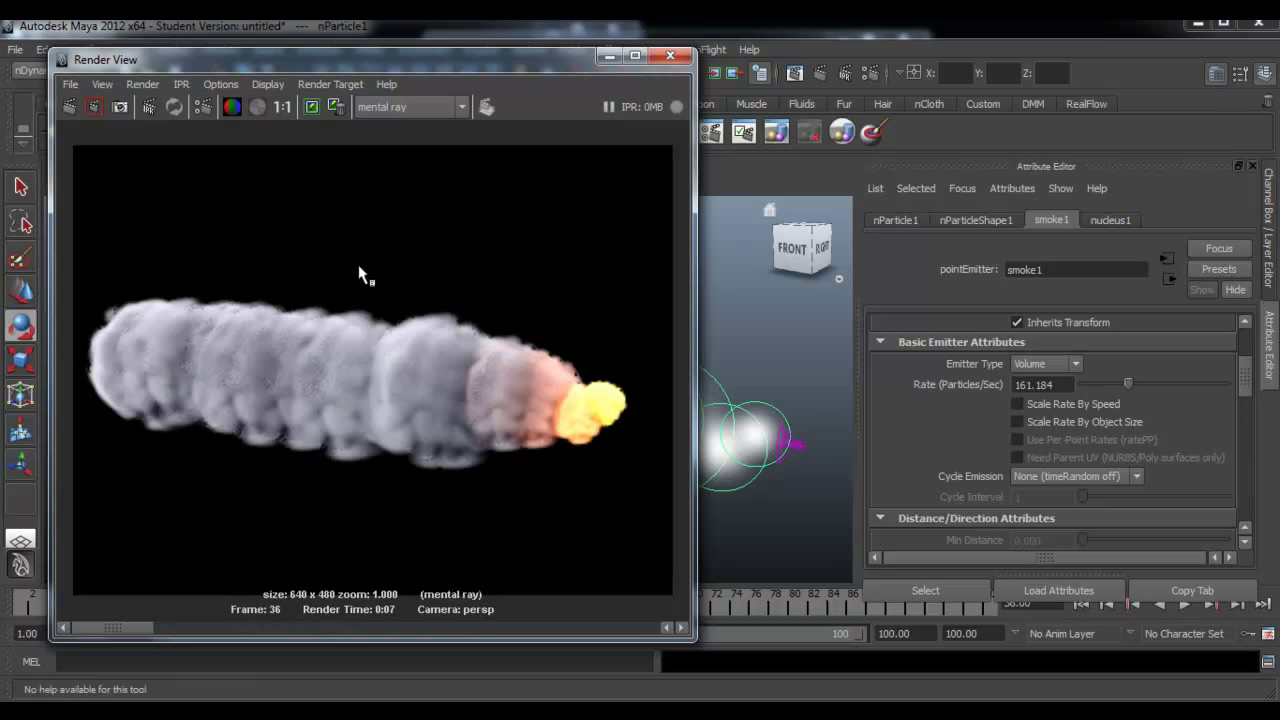
{"action": "left_click", "coordinate": [880, 76]}
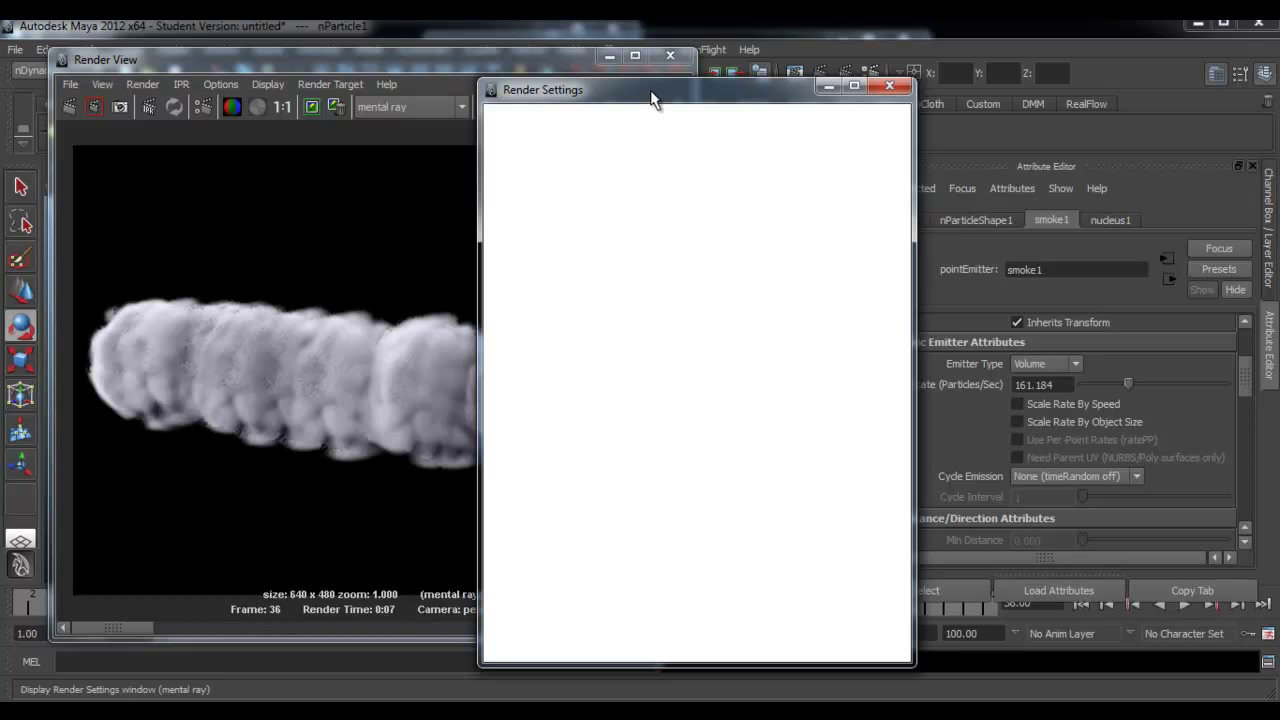
Set Max Sample Level to 0 and re-render the frame
{"action": "left_click_drag", "start_coordinate": [650, 90], "coordinate": [888, 90]}
{"action": "left_click_drag", "start_coordinate": [980, 331], "coordinate": [988, 331]}
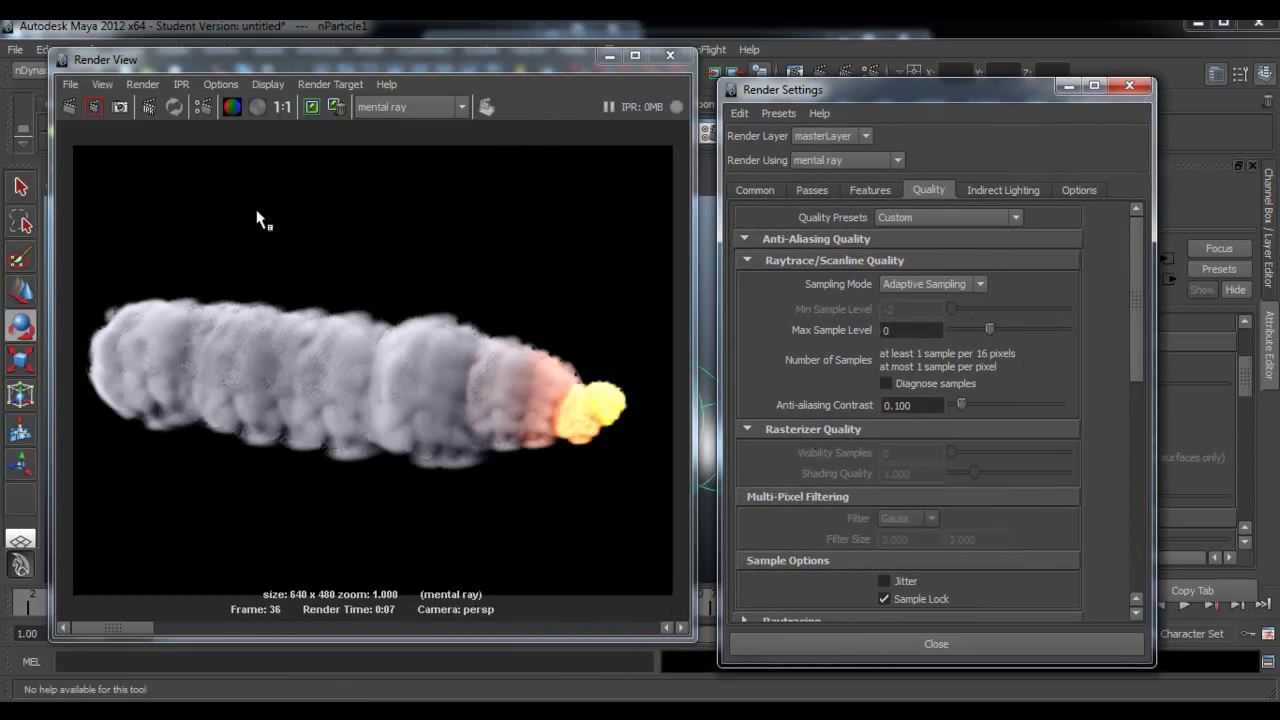
{"action": "left_click", "coordinate": [68, 107]}
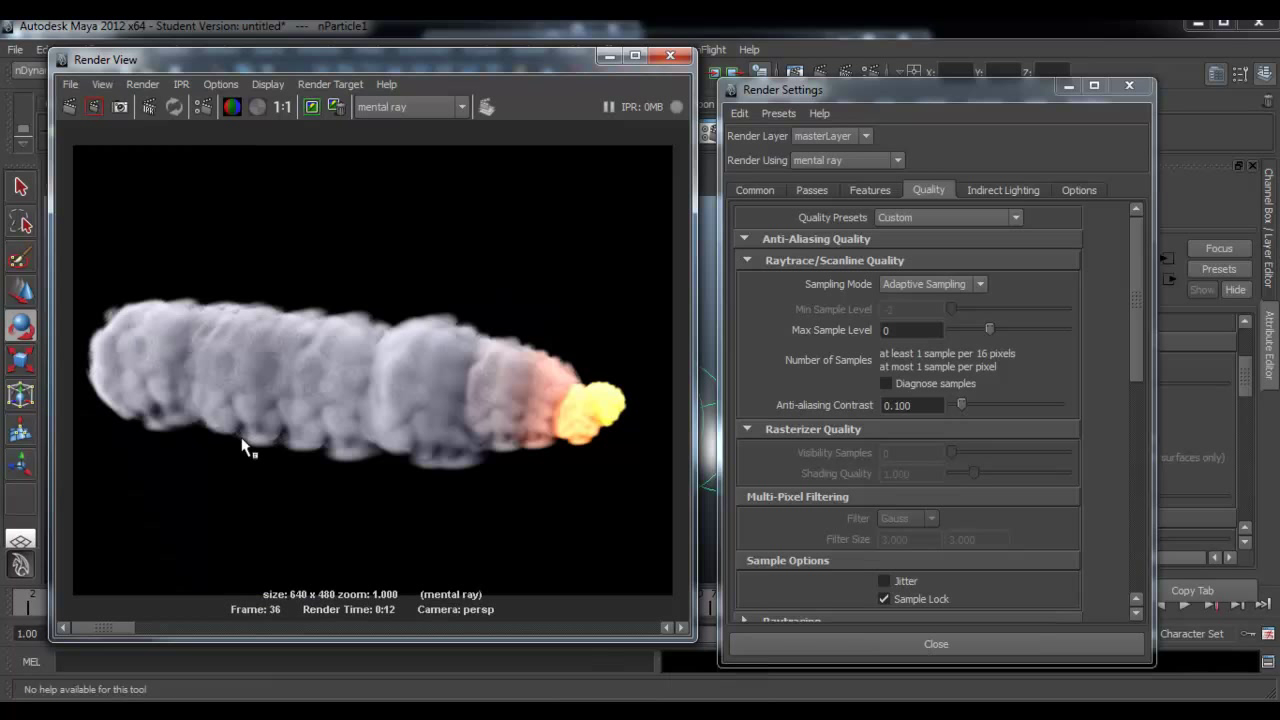
Raise Max Sample Level to 1, re-render, and close Render Settings
{"action": "mouse_move", "coordinate": [113, 636]}
{"action": "left_mouse_down"}
{"action": "mouse_move", "coordinate": [257, 662]}
{"action": "mouse_move", "coordinate": [185, 663]}
{"action": "left_mouse_up"}
{"action": "left_click_drag", "start_coordinate": [989, 329], "coordinate": [1010, 329]}
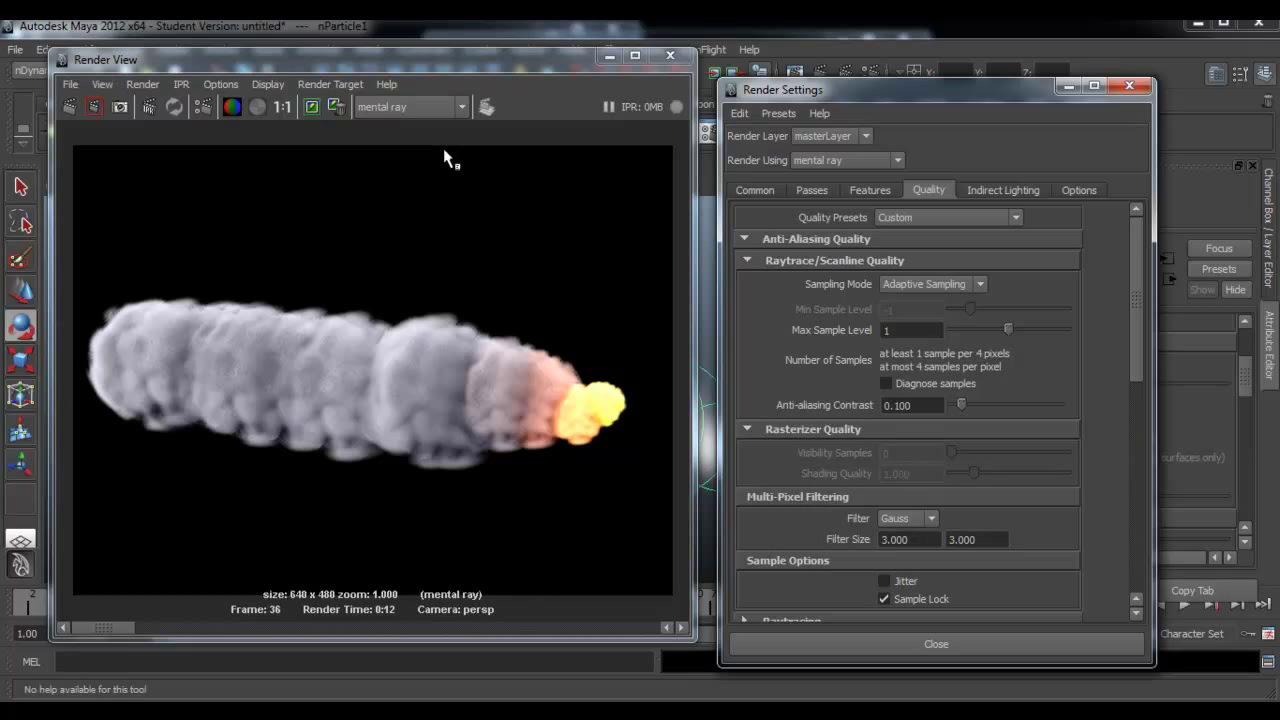
{"action": "left_click", "coordinate": [300, 120]}
{"action": "left_click", "coordinate": [69, 115]}
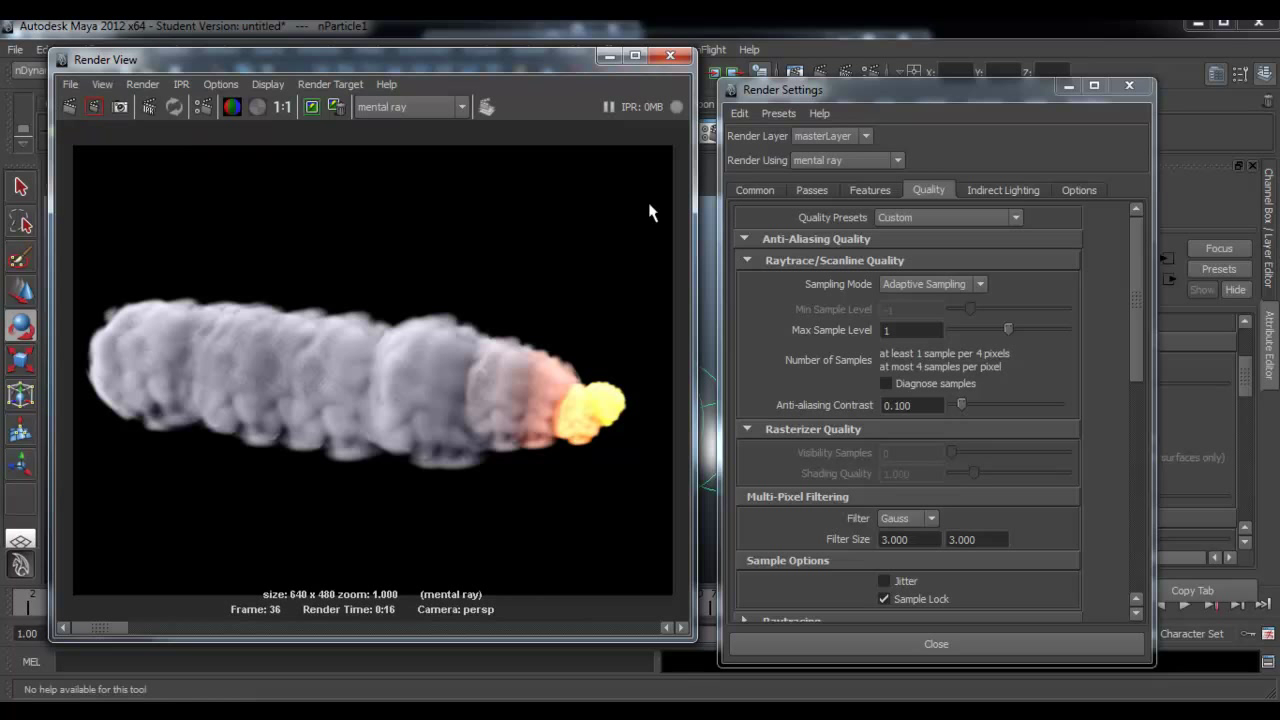
{"action": "left_click", "coordinate": [1130, 86]}
{"action": "left_click", "coordinate": [1130, 87]}
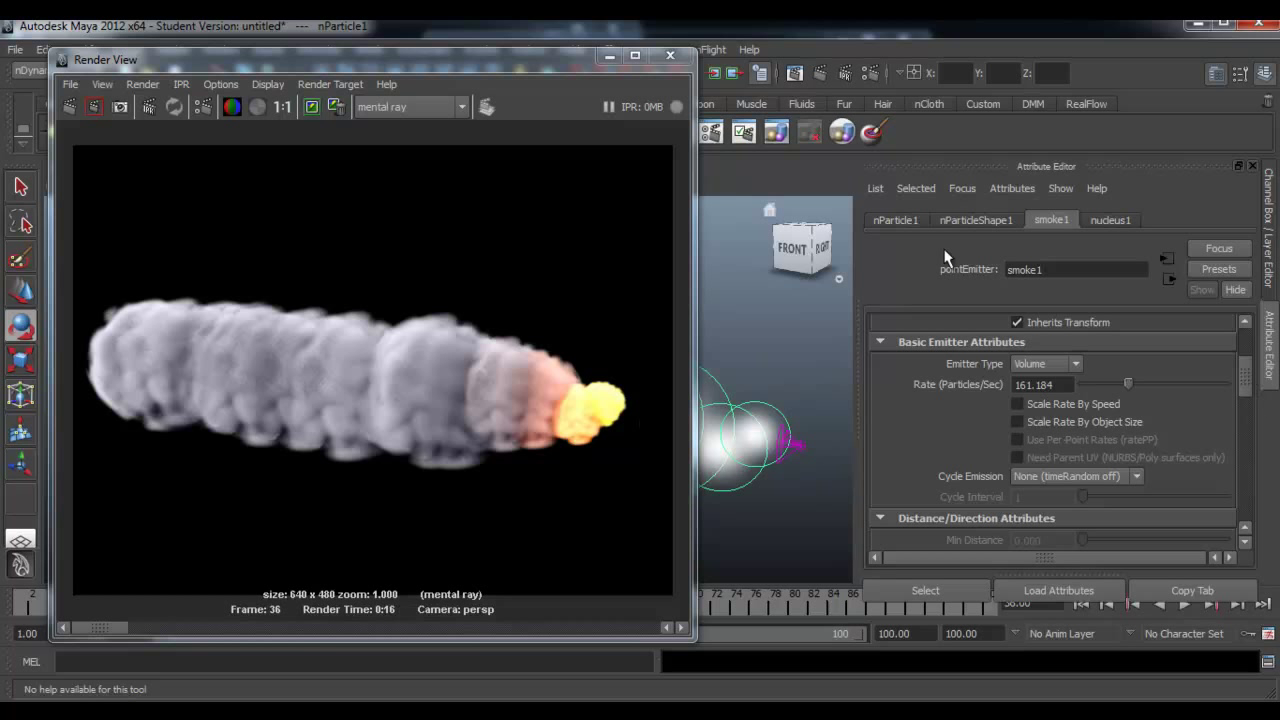
Make the dark incandescence ramp point pure black at position 0.548 and re-render the frame
{"action": "left_click", "coordinate": [978, 220]}
{"action": "left_click_drag", "start_coordinate": [1240, 388], "coordinate": [1238, 493]}
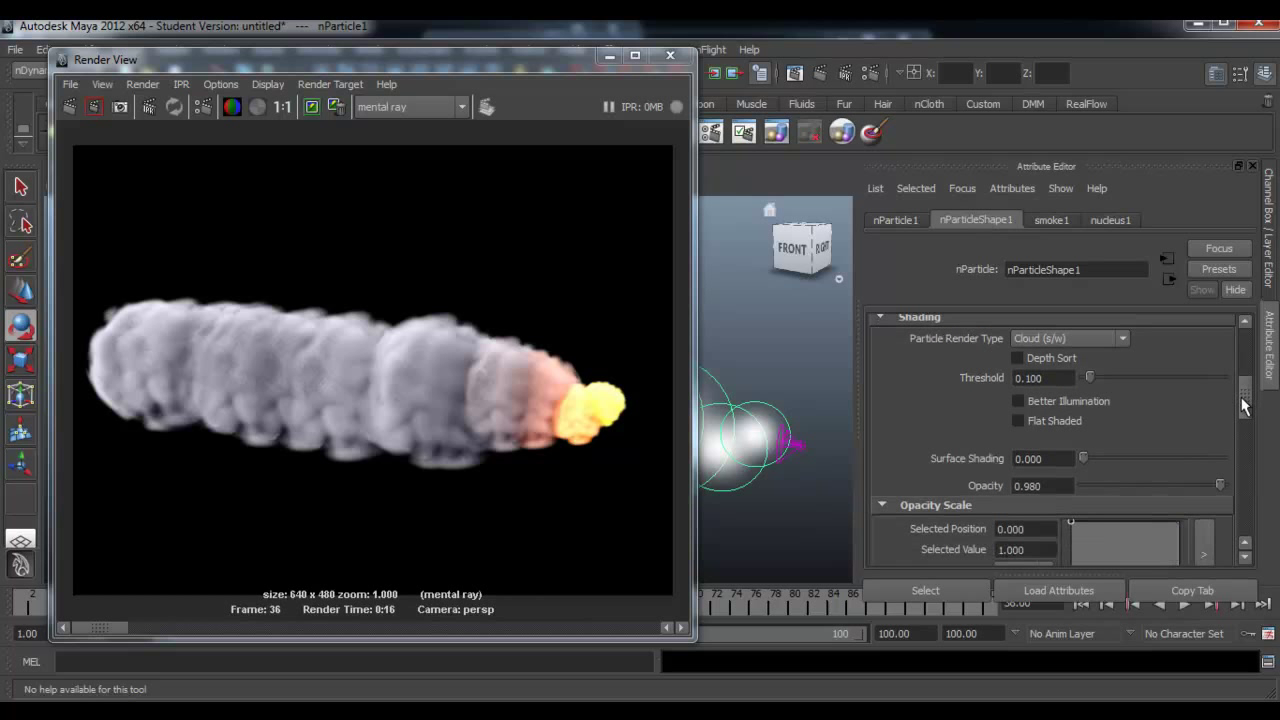
{"action": "left_click", "coordinate": [1103, 379]}
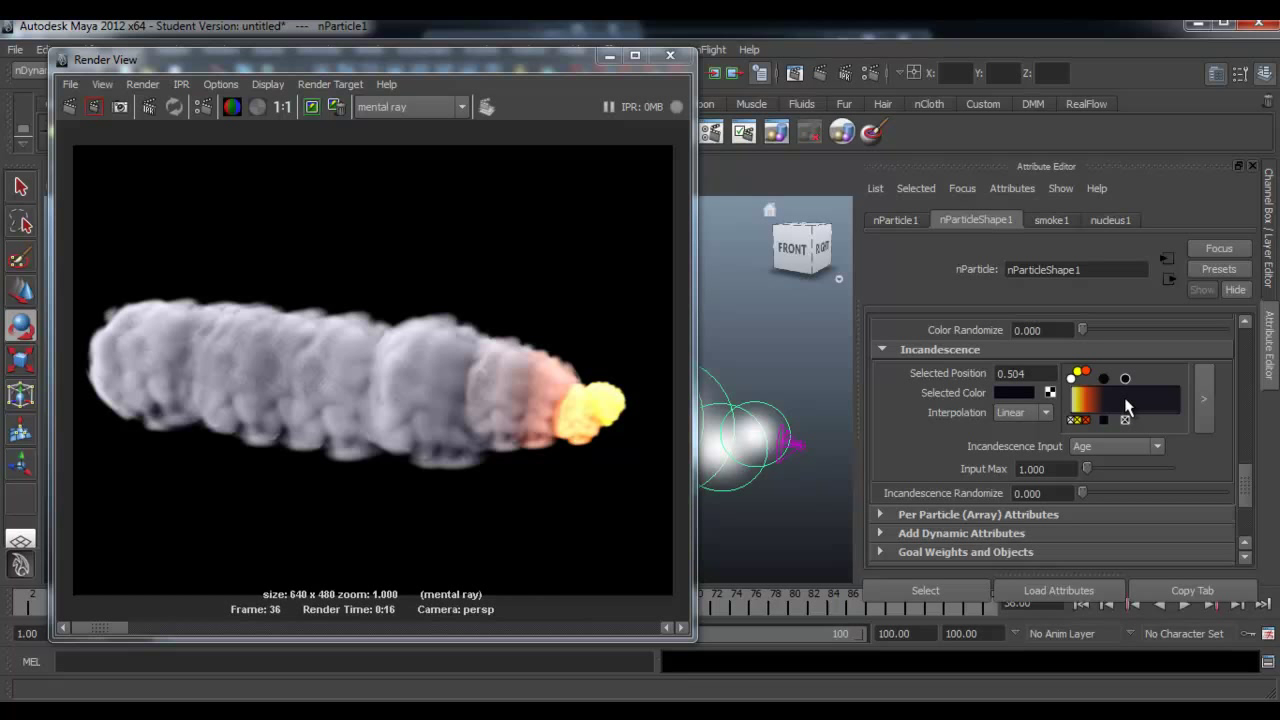
{"action": "left_click", "coordinate": [1025, 393]}
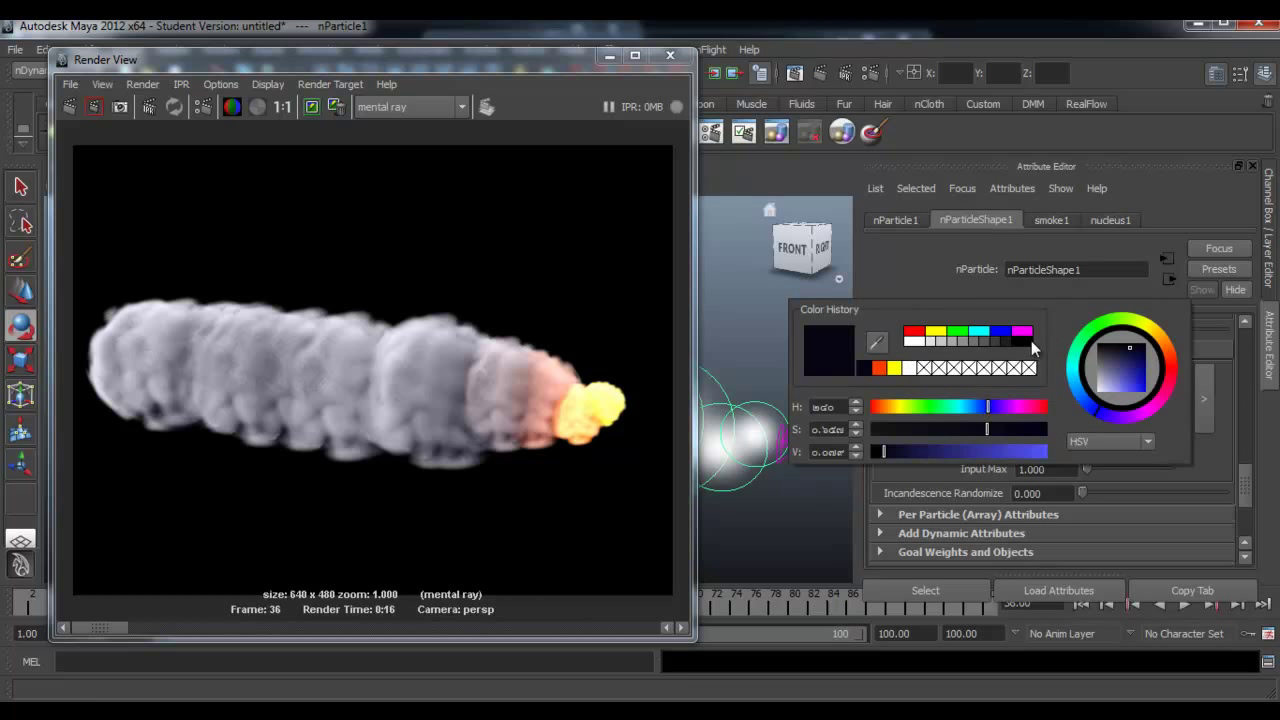
{"action": "left_click", "coordinate": [1027, 341]}
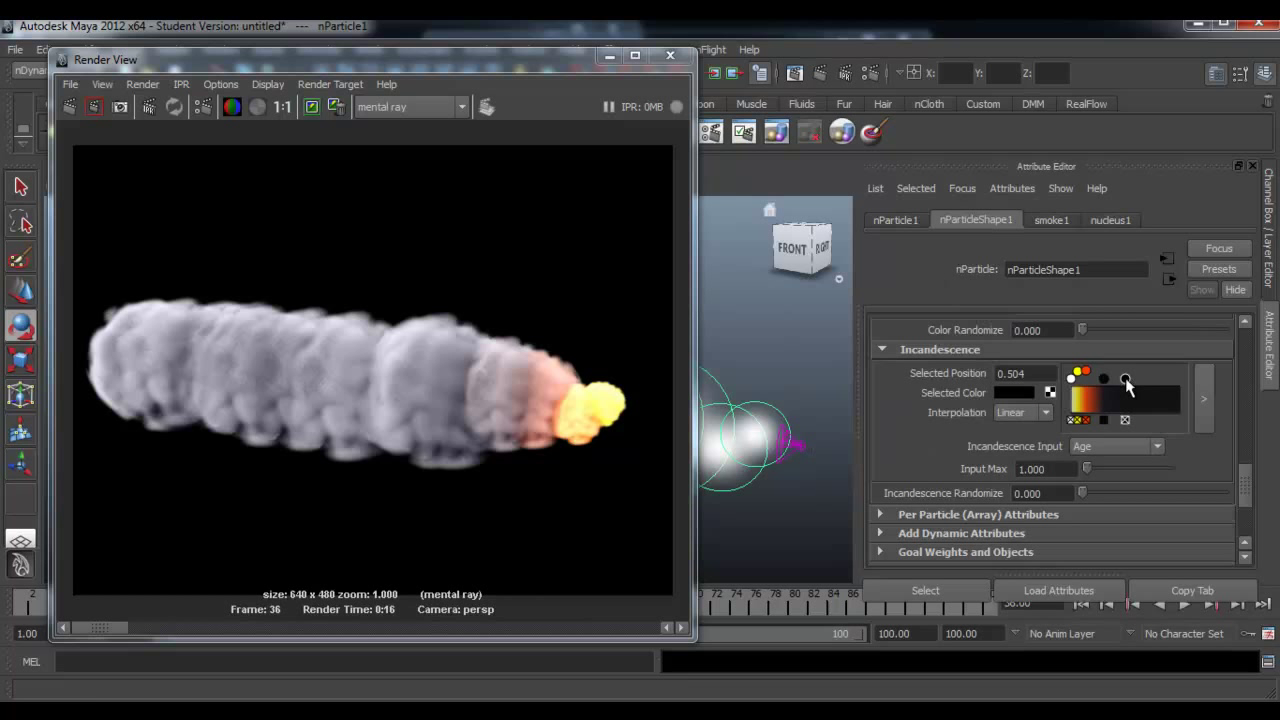
{"action": "left_click_drag", "start_coordinate": [1125, 380], "coordinate": [1130, 380]}
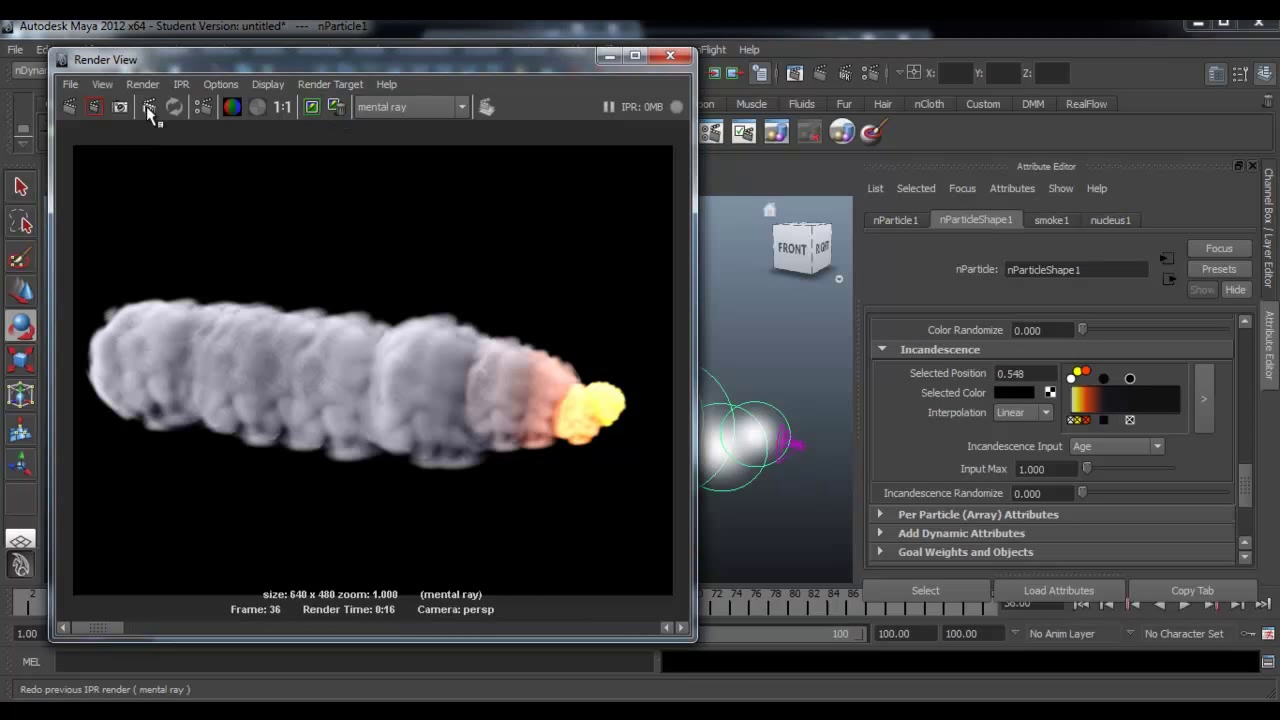
{"action": "left_click", "coordinate": [69, 106]}
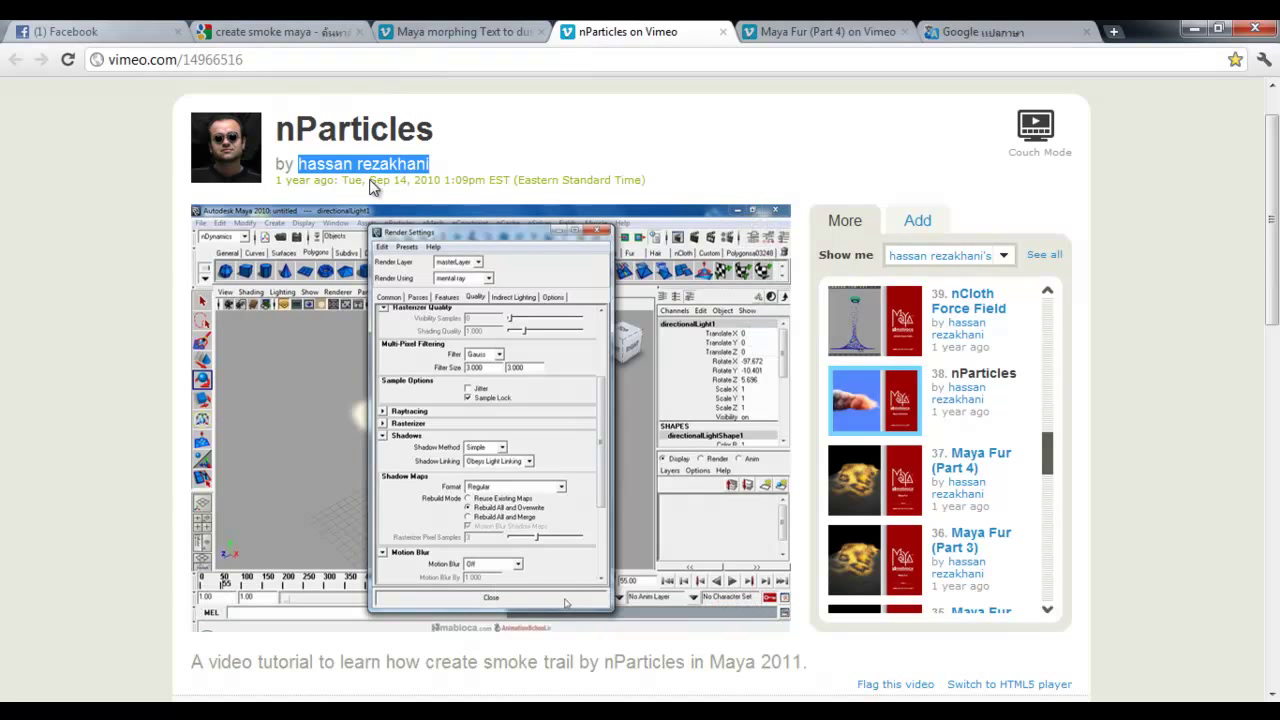
Seek the Vimeo nParticles tutorial to its attribute settings section, then return to Maya
{"action": "left_click", "coordinate": [75, 330]}
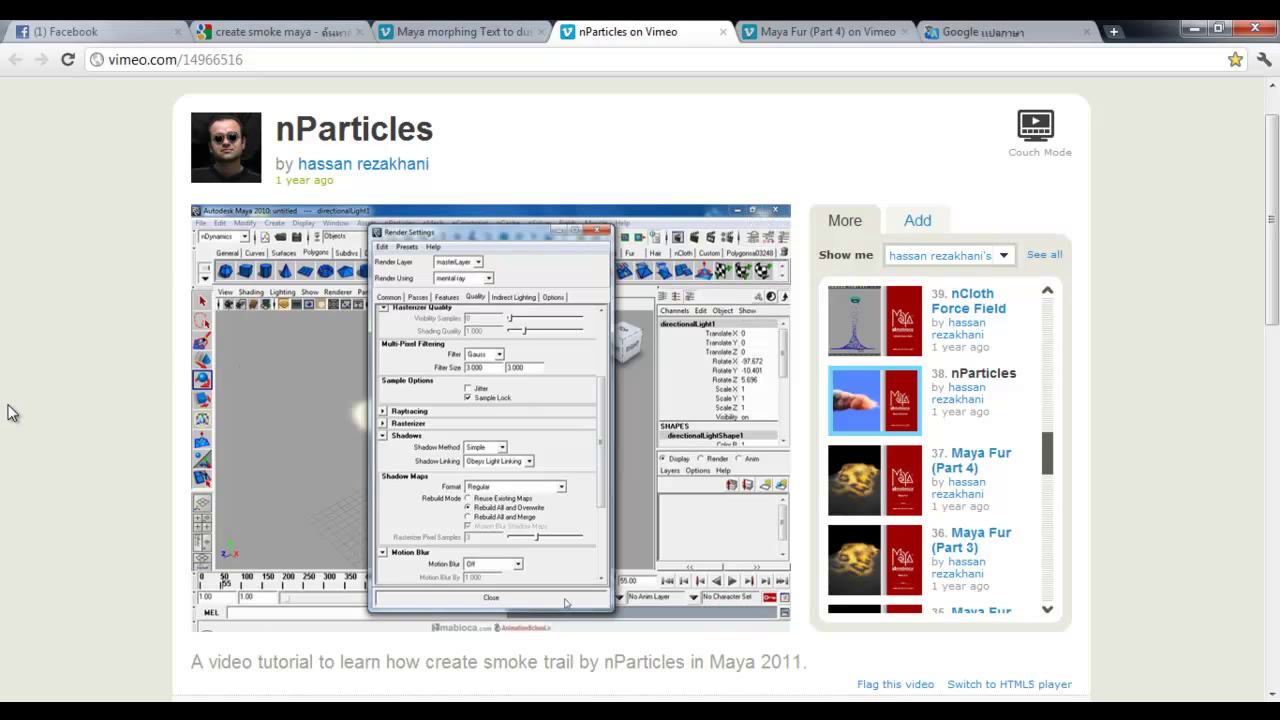
{"action": "left_click", "coordinate": [668, 618]}
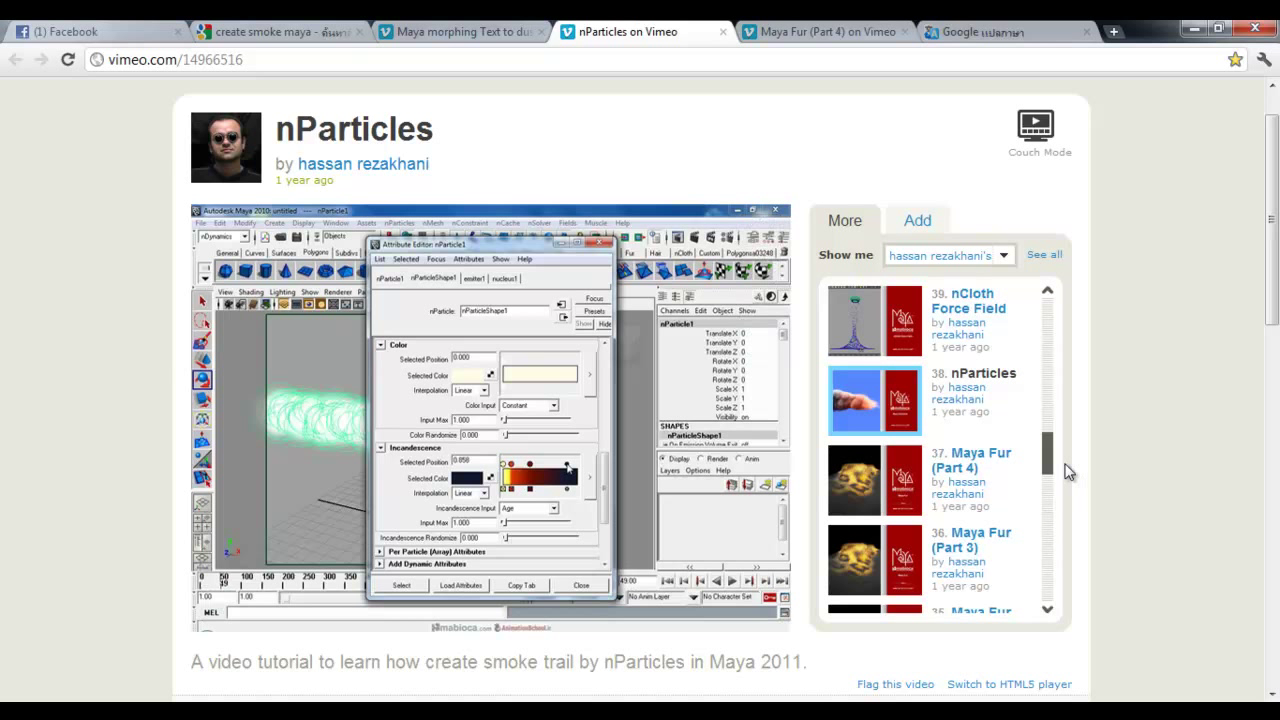
{"action": "left_click_drag", "start_coordinate": [1046, 460], "coordinate": [1069, 337]}
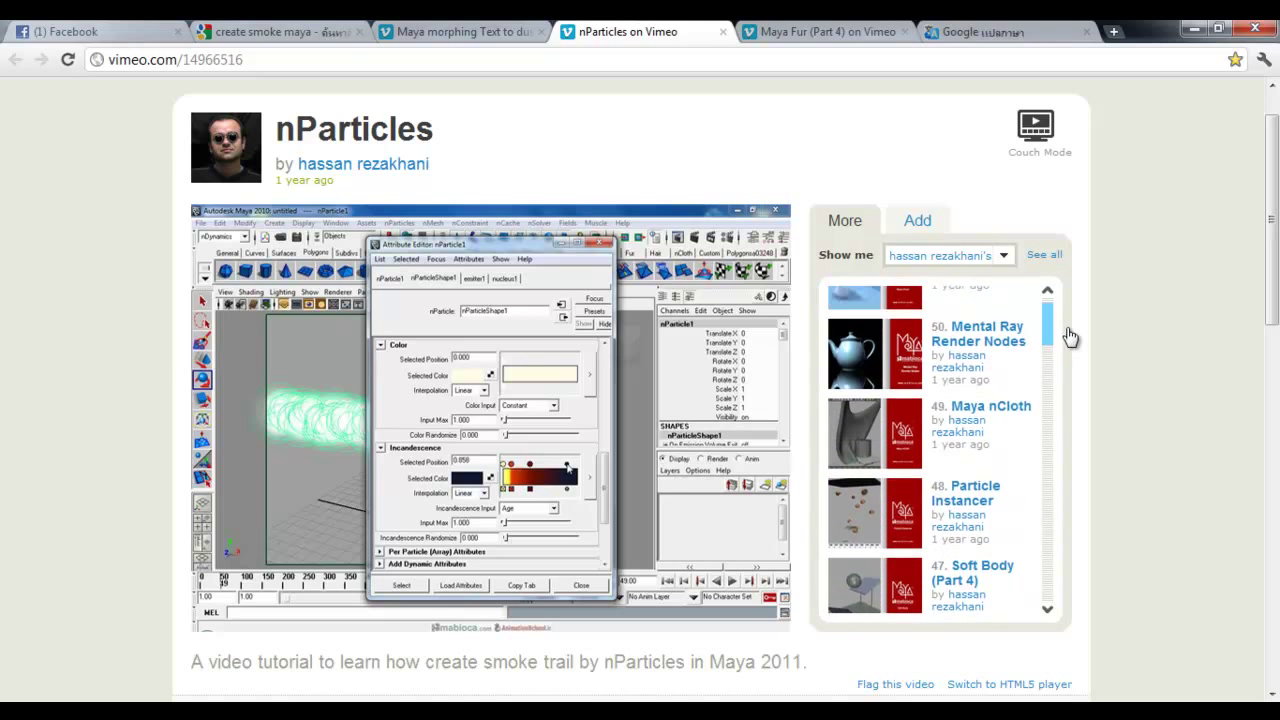
{"action": "left_click_drag", "start_coordinate": [1049, 457], "coordinate": [1051, 327]}
{"action": "left_click_drag", "start_coordinate": [1052, 345], "coordinate": [1062, 318]}
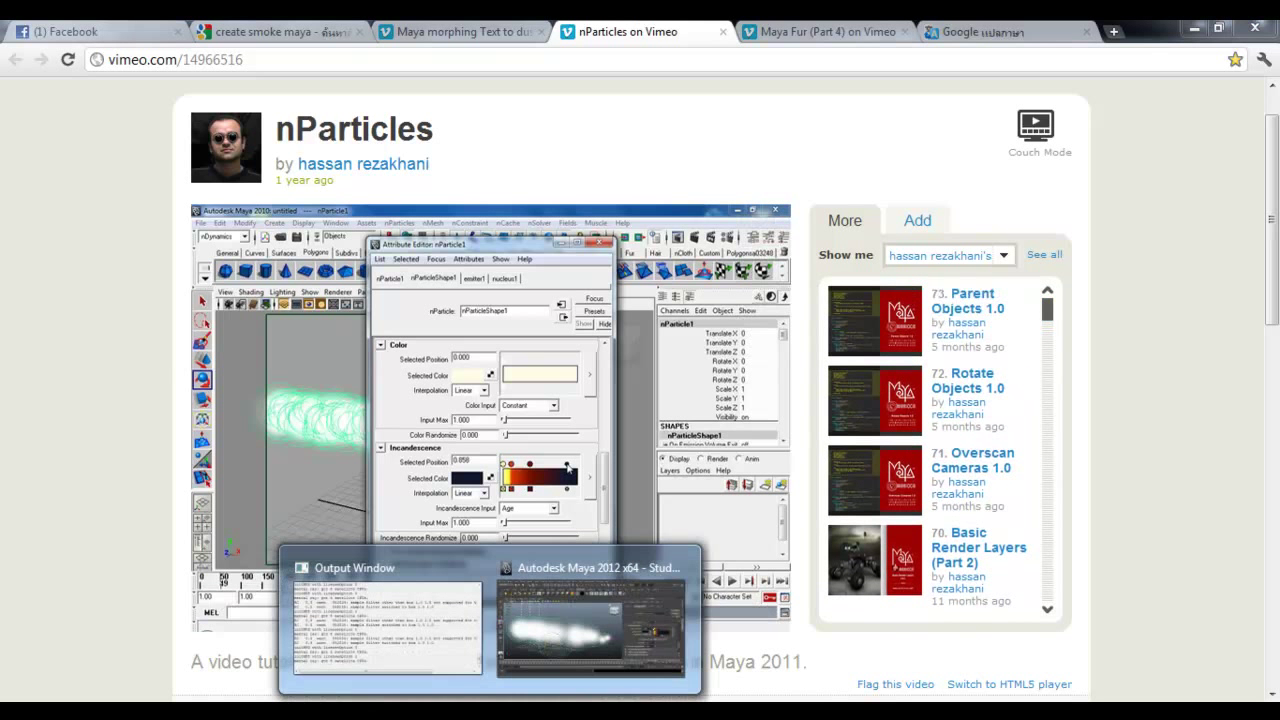
{"action": "left_click", "coordinate": [615, 618]}
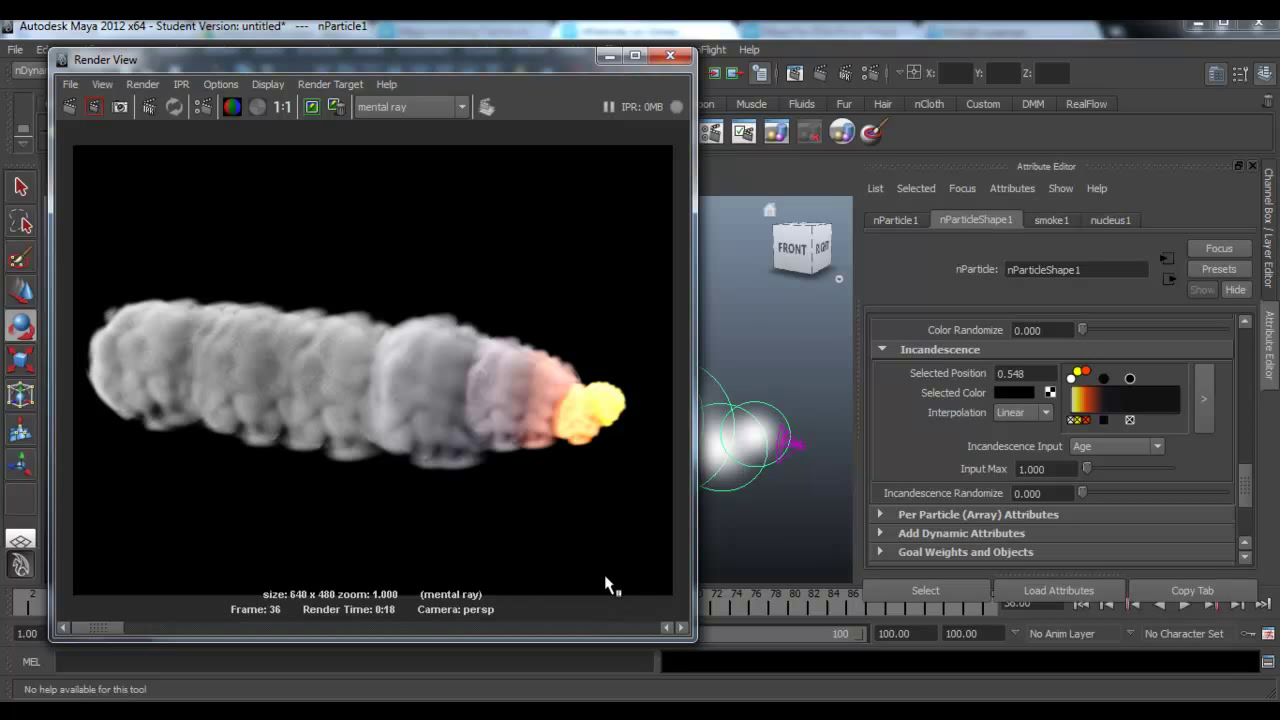